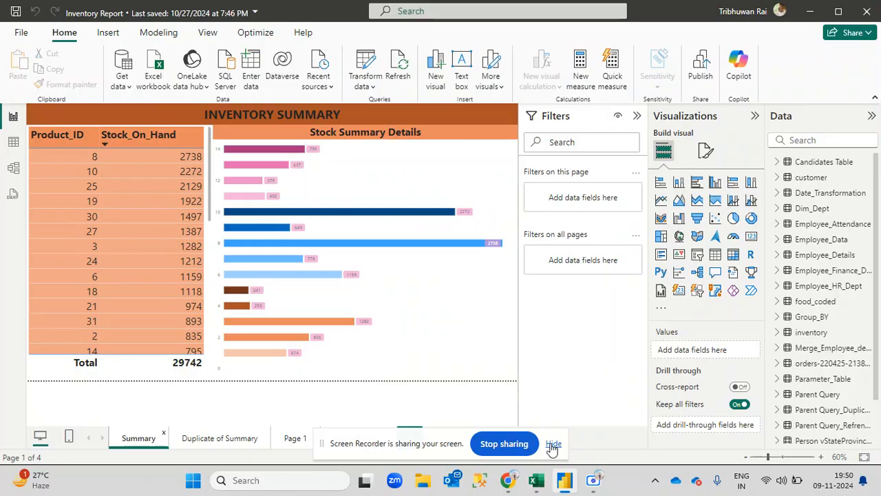
# Step: Hide the screen-sharing notice and add a new blank page to the report
pyautogui.click(554, 443)
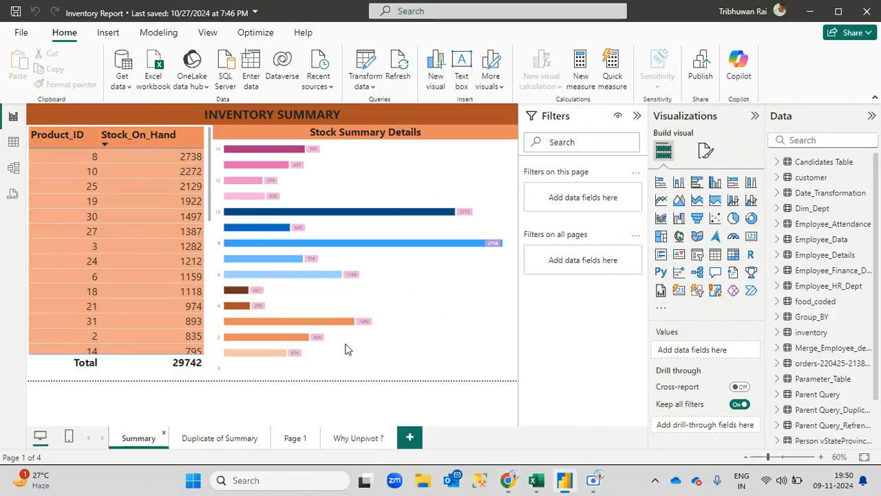
pyautogui.click(409, 438)
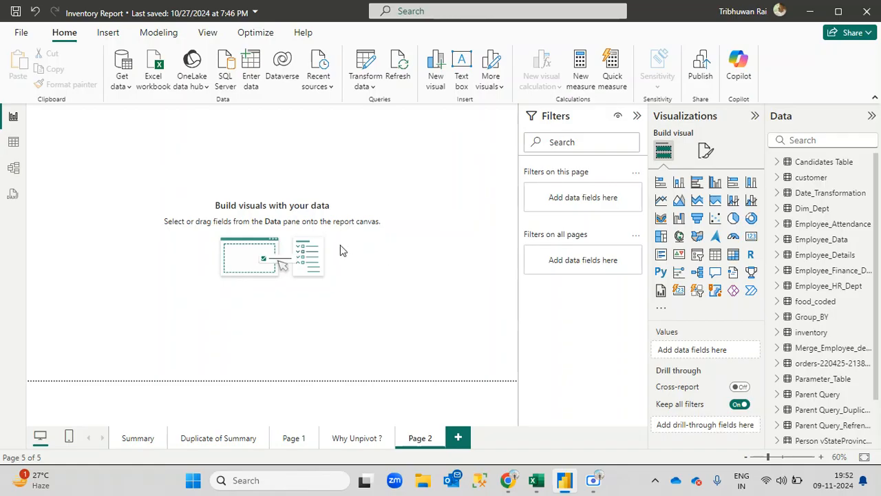
# Step: Look at the Table view and the Model view, and return to the Report view
pyautogui.click(15, 143)
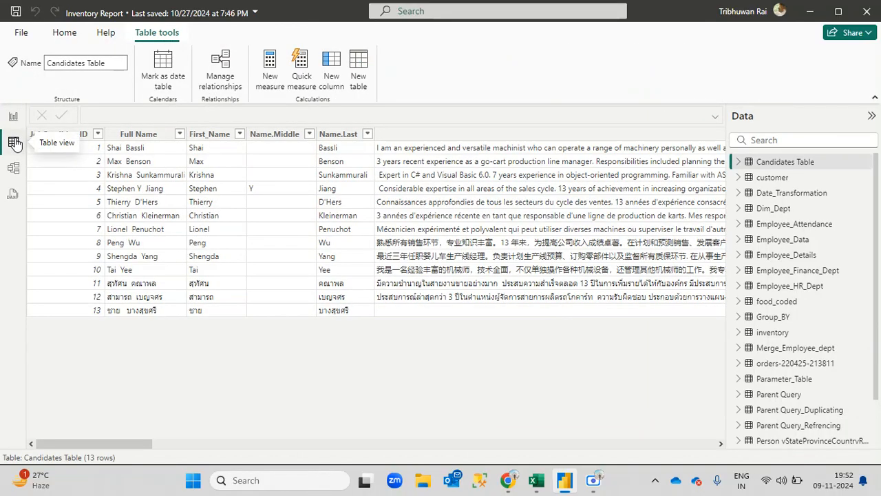
pyautogui.click(12, 170)
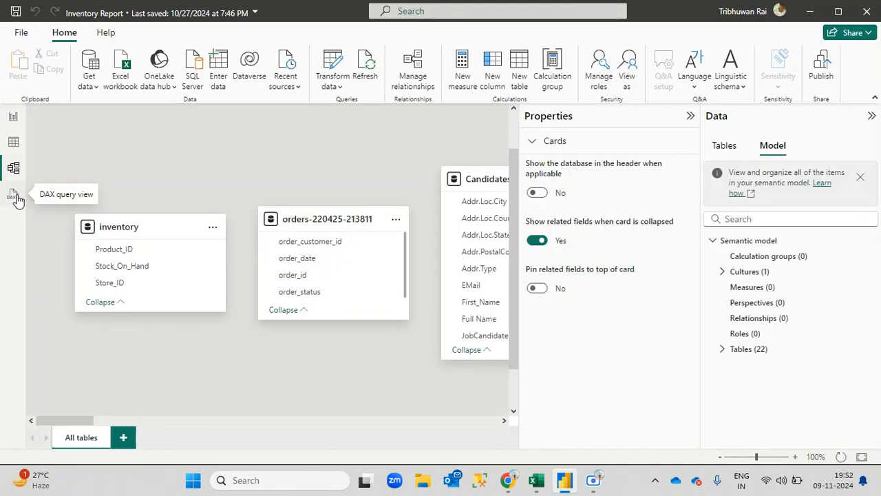
pyautogui.click(15, 118)
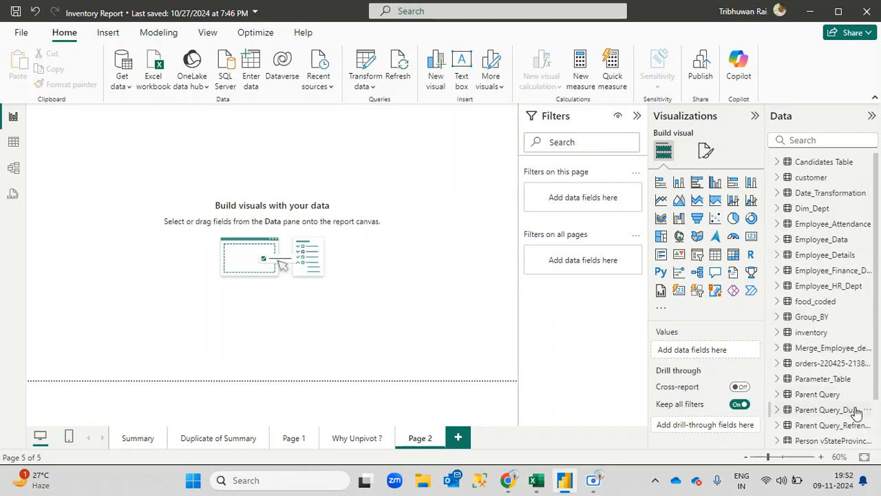
# Step: Examine the JobCandidateID, Full Name and First_Name columns of the Candidates Table in Table view
pyautogui.click(12, 143)
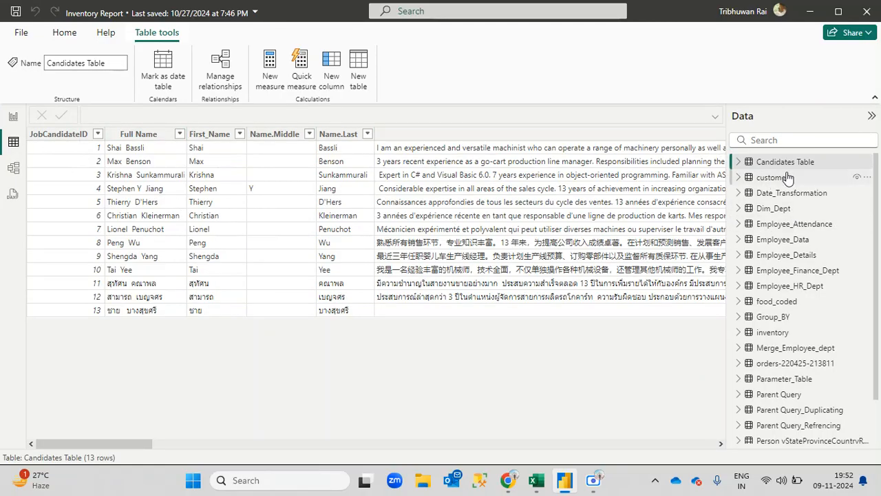
pyautogui.click(53, 137)
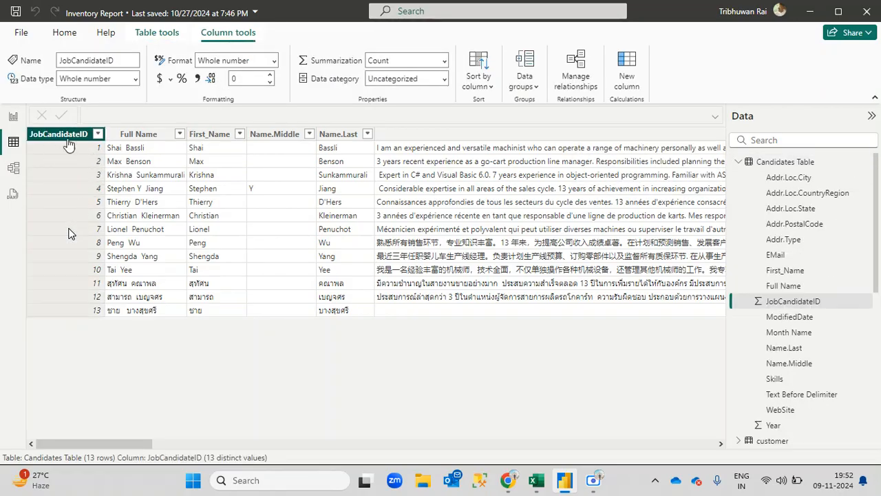
pyautogui.click(135, 136)
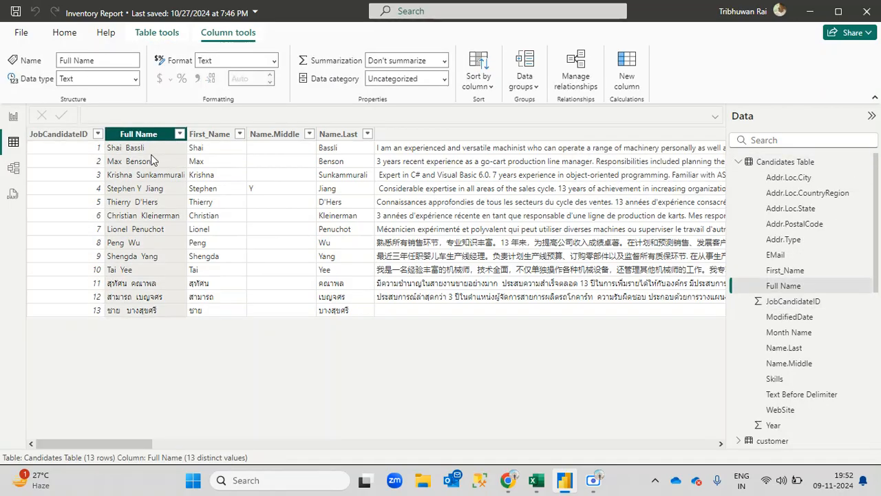
pyautogui.click(213, 142)
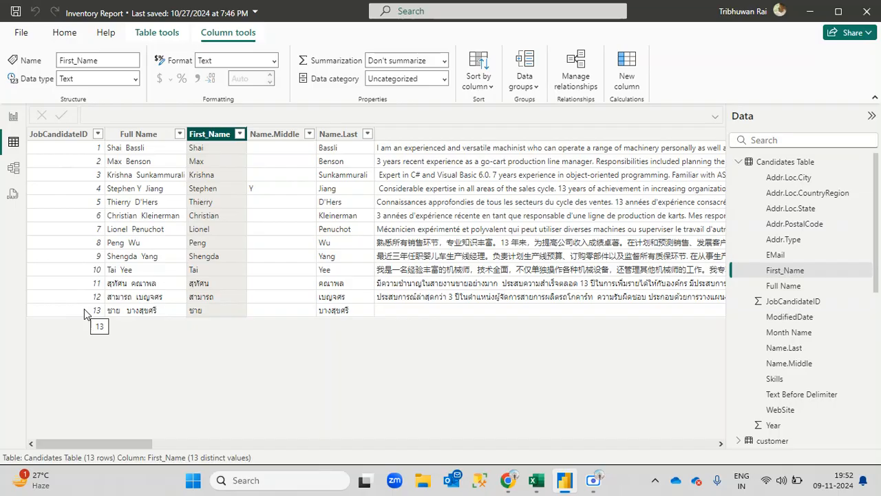
# Step: Raise the JobCandidateID column's decimal places to 2 and bring them back down to 0
pyautogui.click(55, 137)
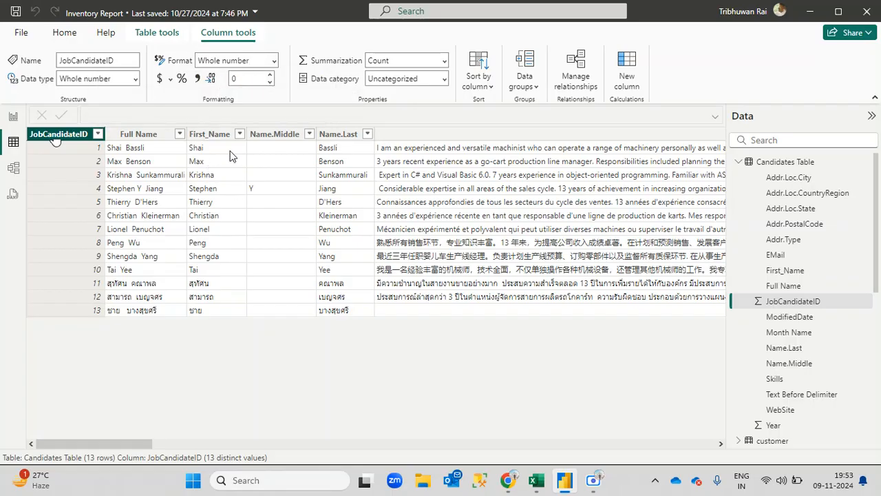
pyautogui.click(237, 79)
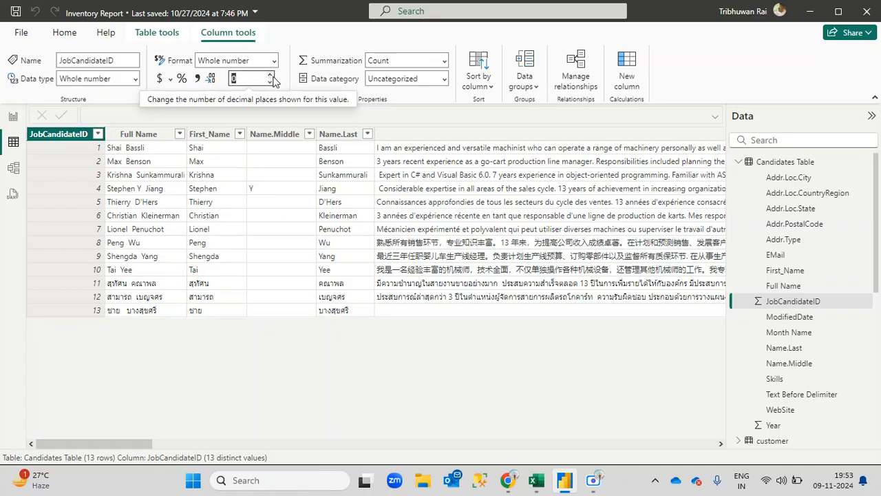
pyautogui.click(271, 75)
pyautogui.click(270, 75)
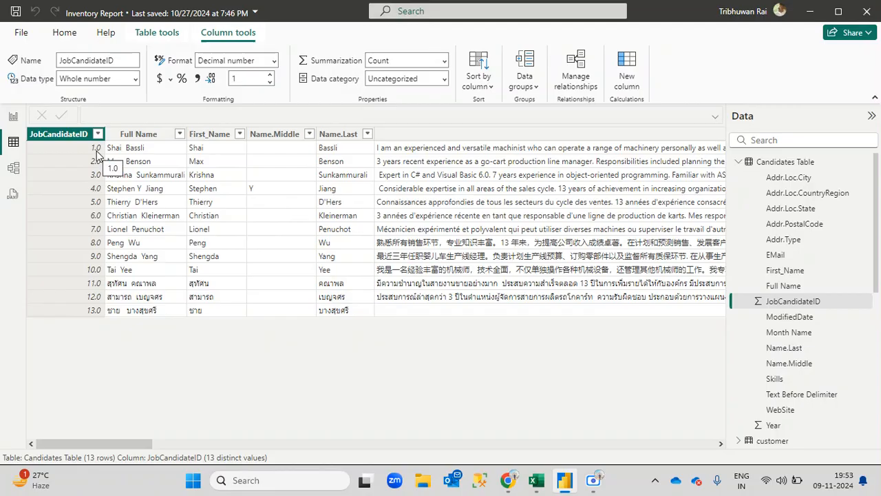
pyautogui.click(270, 75)
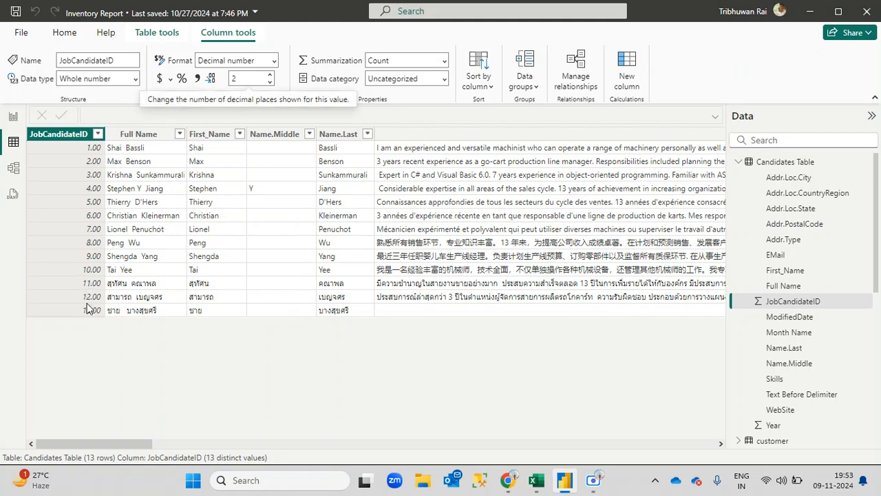
pyautogui.click(270, 83)
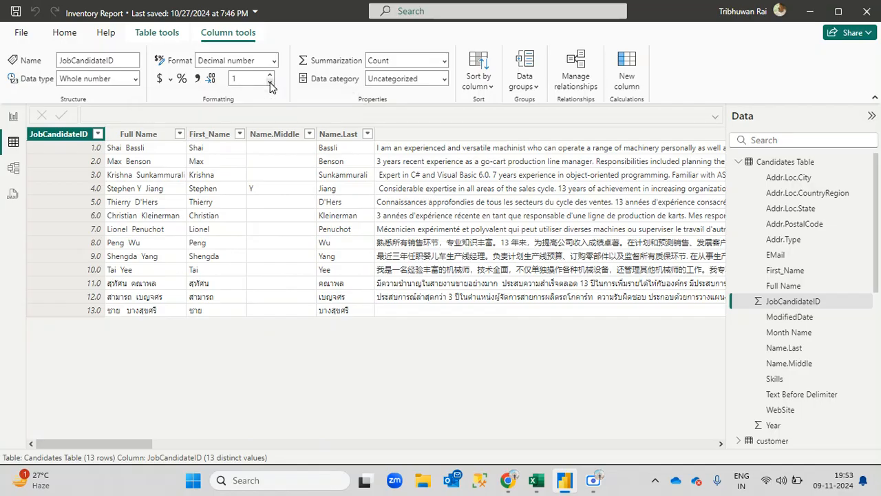
pyautogui.click(270, 84)
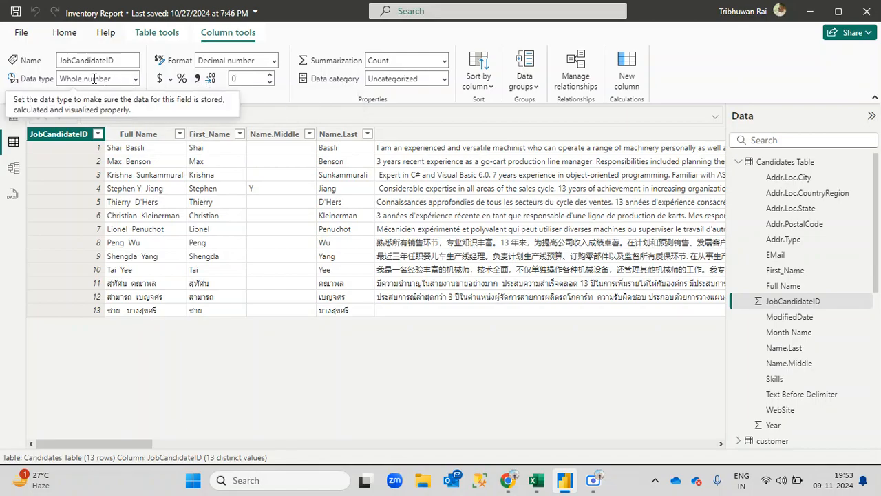
# Step: Examine the data types available for the JobCandidateID column
pyautogui.click(136, 79)
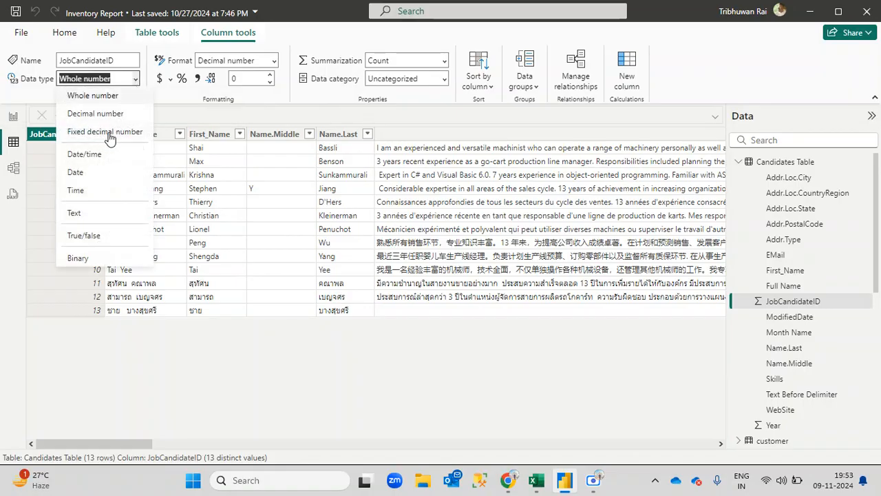
pyautogui.click(166, 98)
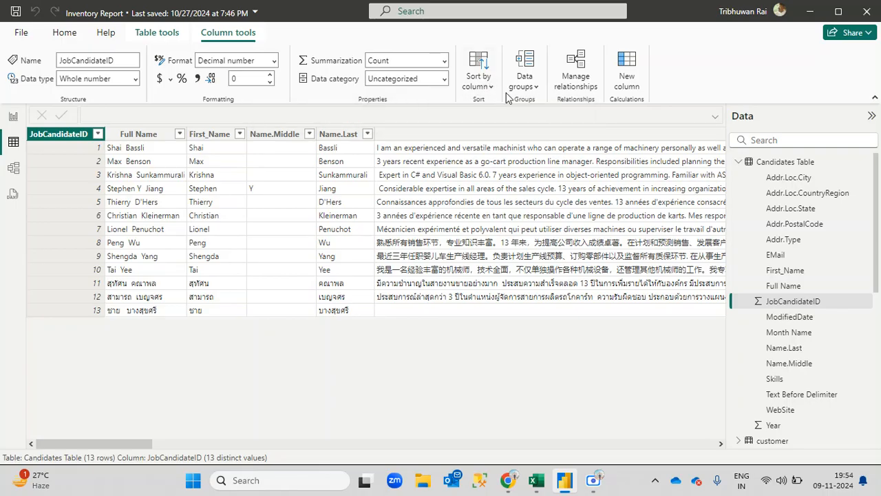
# Step: In Model view, collapse the Properties and Data panes, move the inventory table up and place the orders table beneath it
pyautogui.click(13, 168)
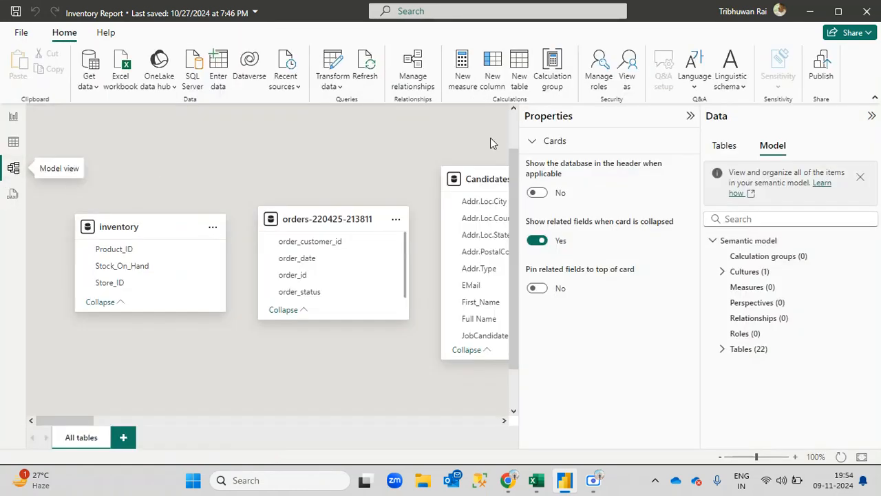
pyautogui.click(690, 116)
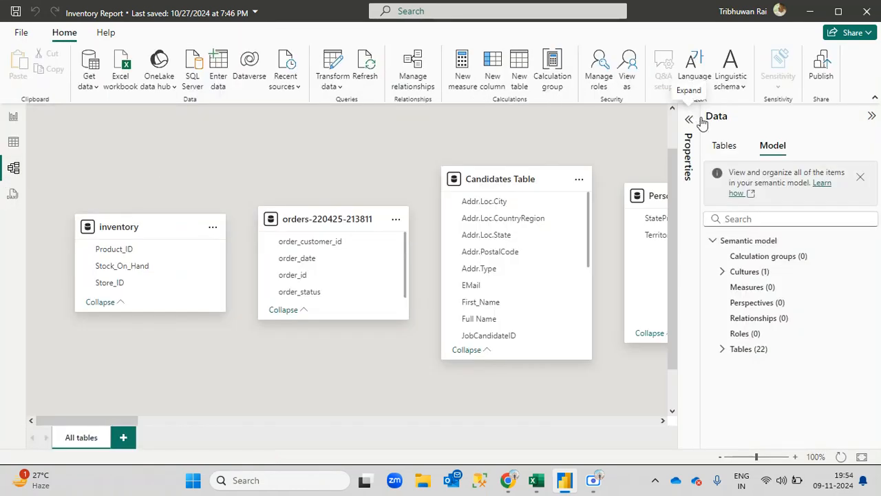
pyautogui.click(872, 119)
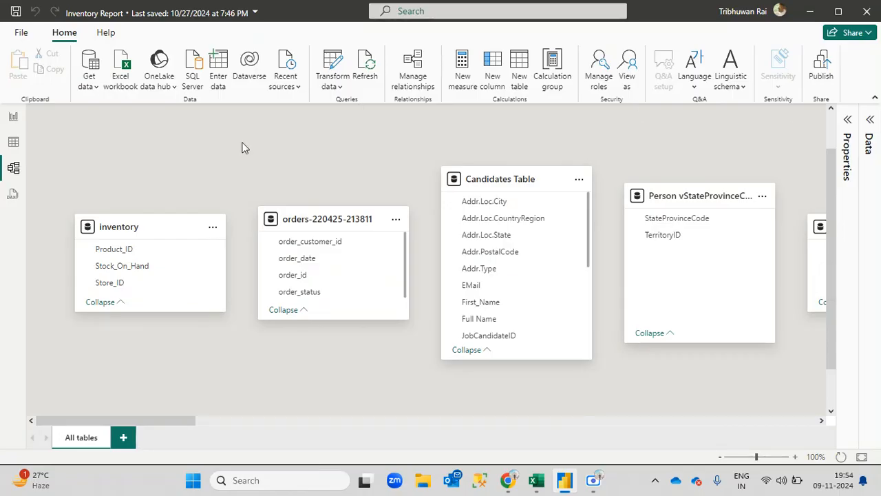
pyautogui.moveTo(127, 227); pyautogui.dragTo(116, 134)
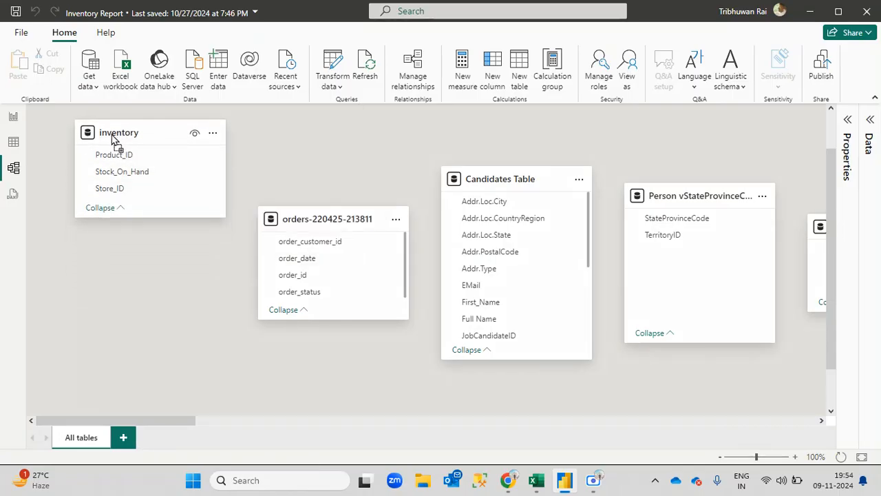
pyautogui.moveTo(313, 225); pyautogui.dragTo(137, 289)
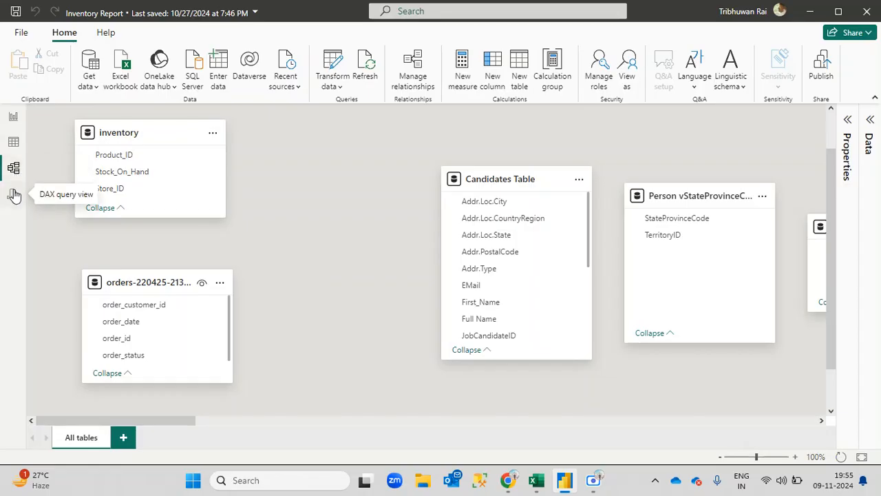
# Step: Return to Report view, expand the Candidates Table's field list and widen the Data pane to show full field names
pyautogui.click(17, 119)
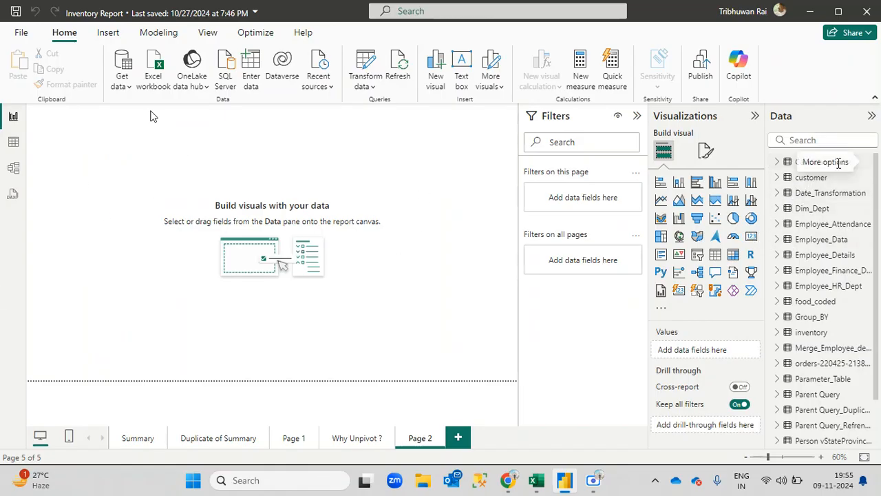
pyautogui.click(777, 162)
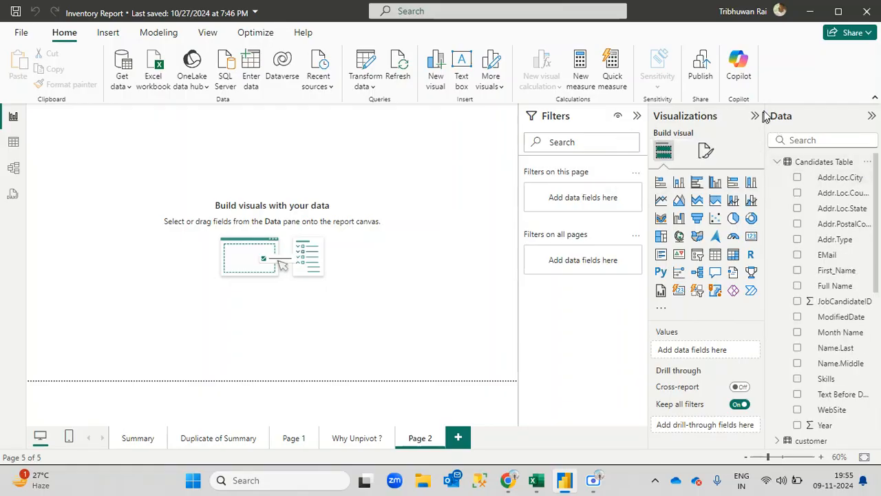
pyautogui.moveTo(765, 113); pyautogui.dragTo(701, 108)
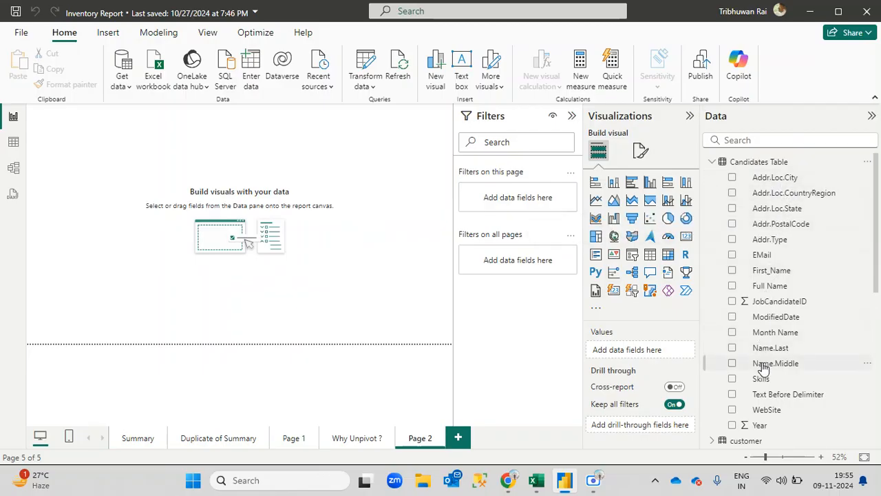
pyautogui.scroll(-1, 799, 375)
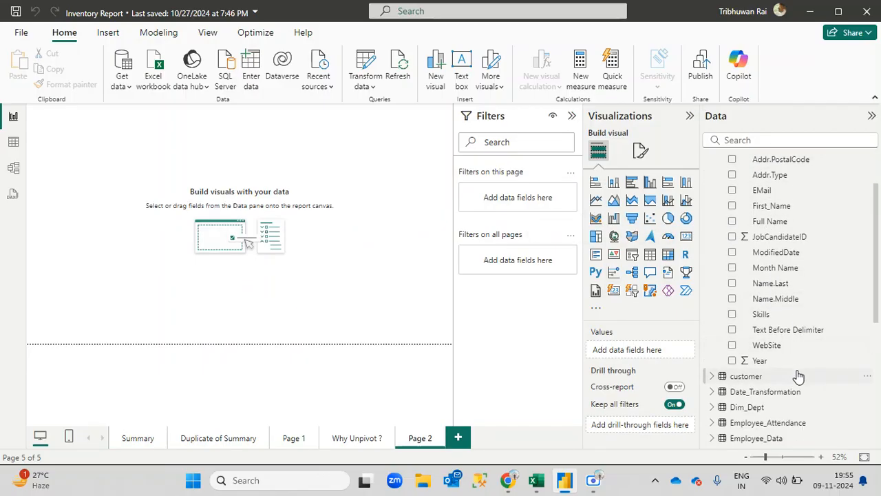
pyautogui.scroll(1, 798, 375)
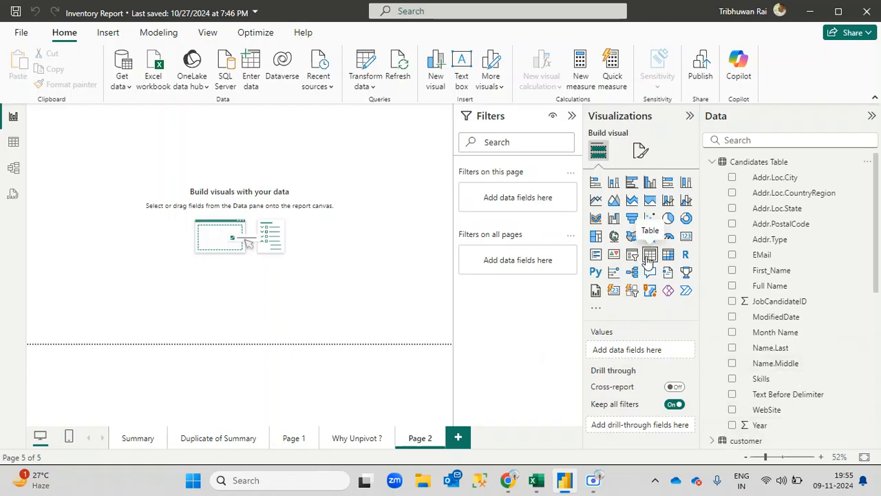
# Step: Add an empty stacked bar chart to Page 2, enlarge it and position it near the page's upper left area
pyautogui.click(597, 182)
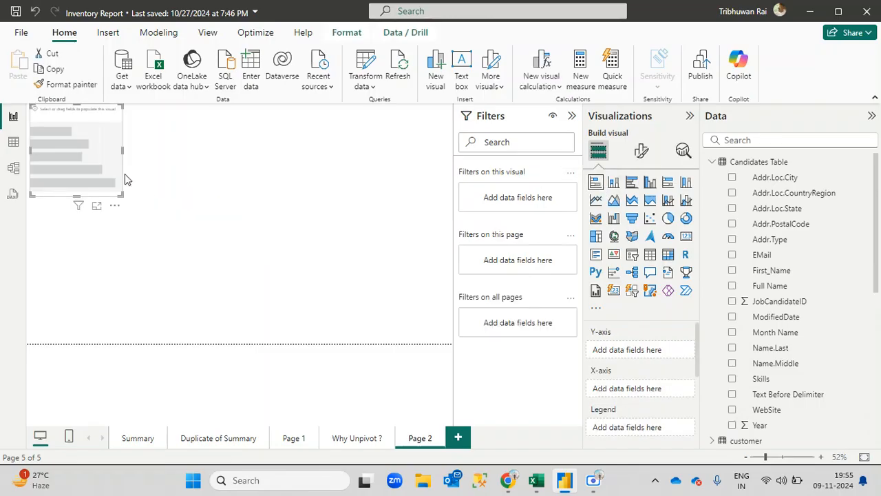
pyautogui.moveTo(91, 153); pyautogui.dragTo(122, 175)
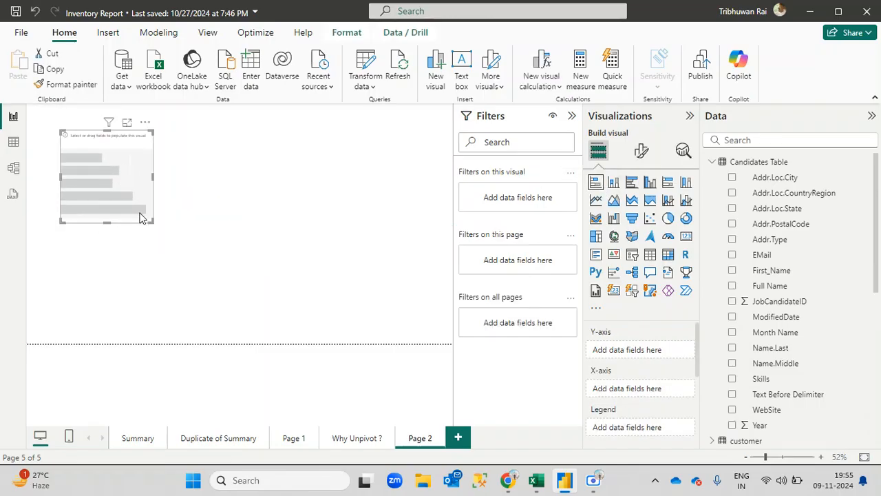
pyautogui.moveTo(149, 222); pyautogui.dragTo(296, 313)
pyautogui.moveTo(214, 220); pyautogui.dragTo(222, 222)
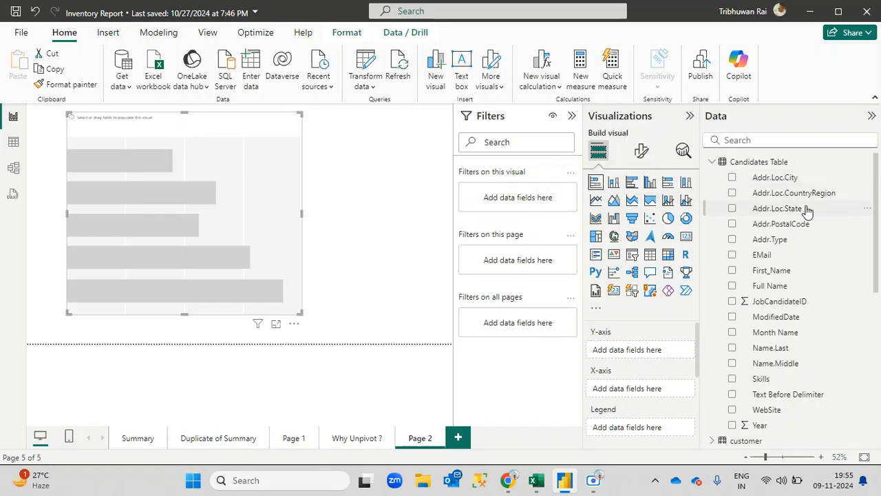
# Step: Plot the count of JobCandidateID by Addr.Loc.State in the bar chart and stretch the chart to the page's lower-right corner
pyautogui.moveTo(810, 210); pyautogui.dragTo(186, 208)
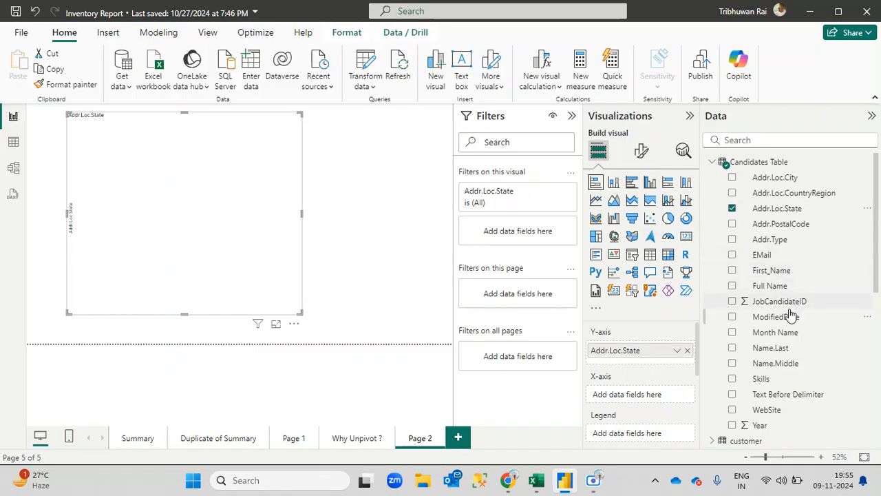
pyautogui.moveTo(804, 307); pyautogui.dragTo(206, 250)
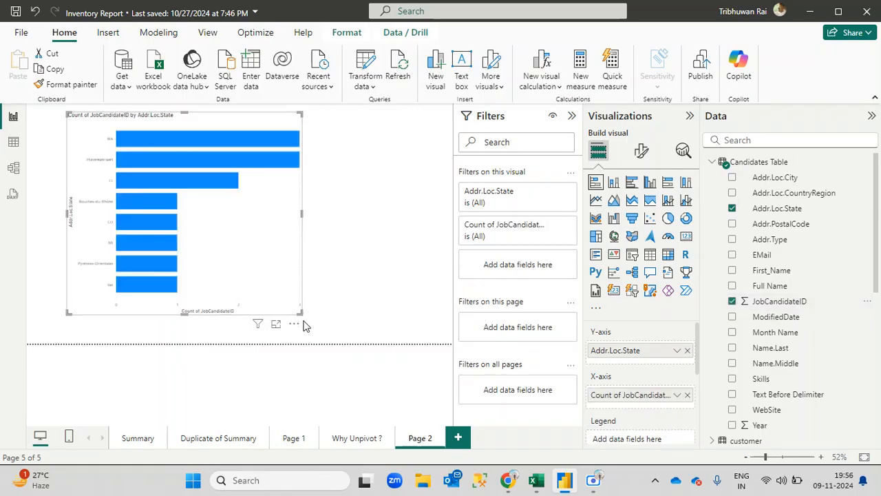
pyautogui.moveTo(296, 311); pyautogui.dragTo(488, 360)
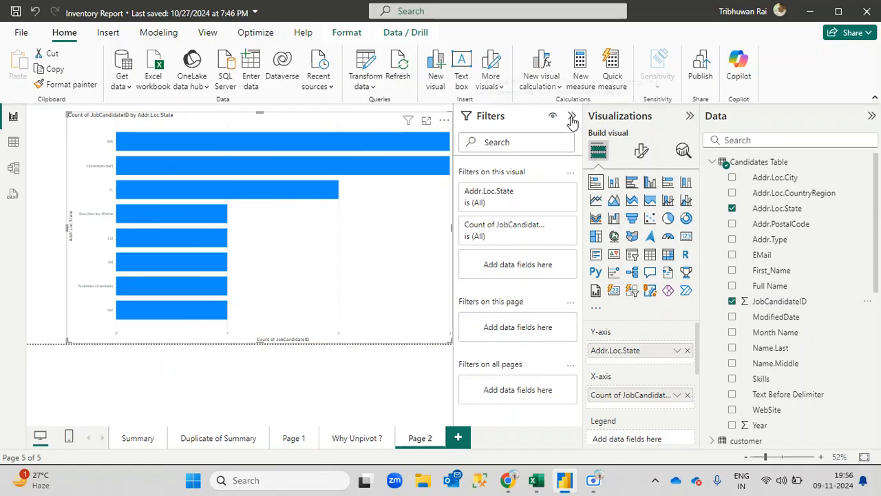
# Step: Collapse the Filters, Visualizations and Data panes to give the report canvas more room
pyautogui.click(571, 117)
pyautogui.click(689, 117)
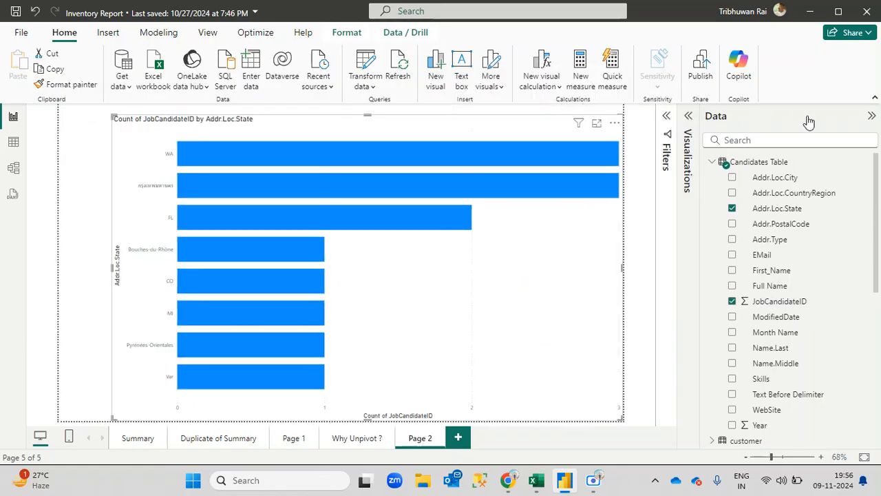
pyautogui.click(871, 115)
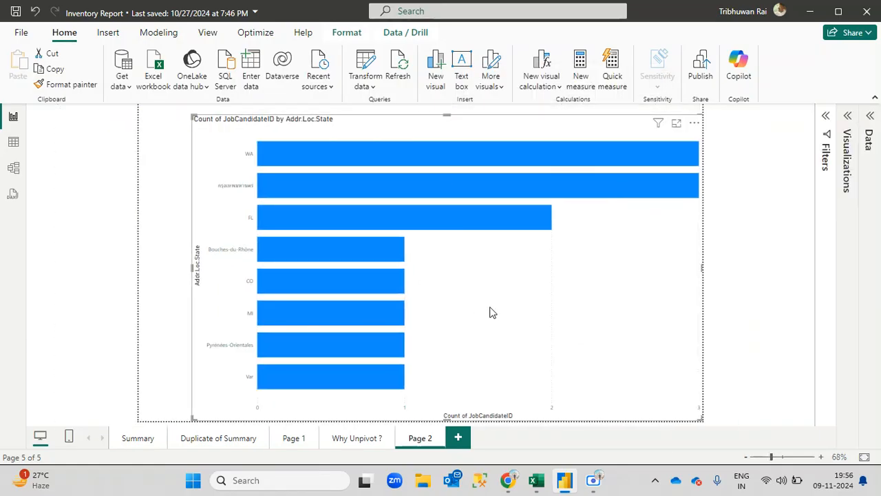
# Step: Move the bar chart into the page's upper-left corner and widen it to the page's right edge
pyautogui.moveTo(489, 311); pyautogui.dragTo(436, 296)
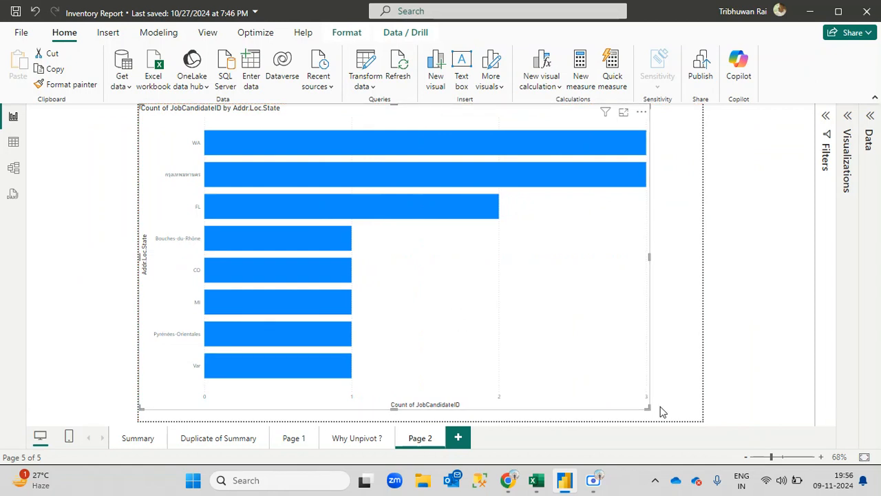
pyautogui.moveTo(647, 408); pyautogui.dragTo(720, 413)
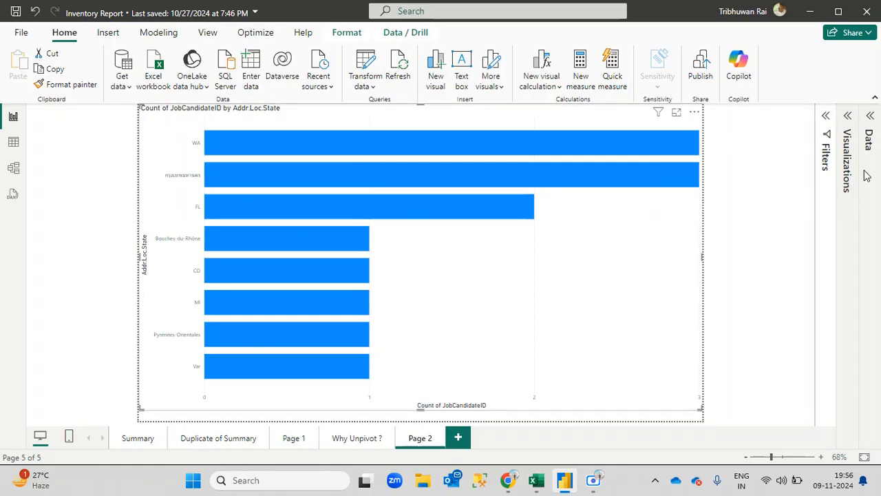
# Step: Format the chart's Y-axis values with font size 15, bold and black text
pyautogui.click(849, 117)
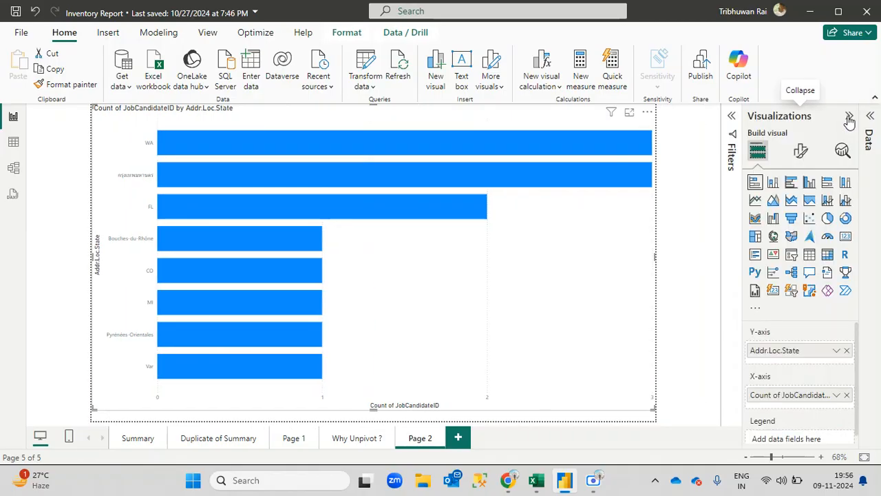
pyautogui.click(803, 153)
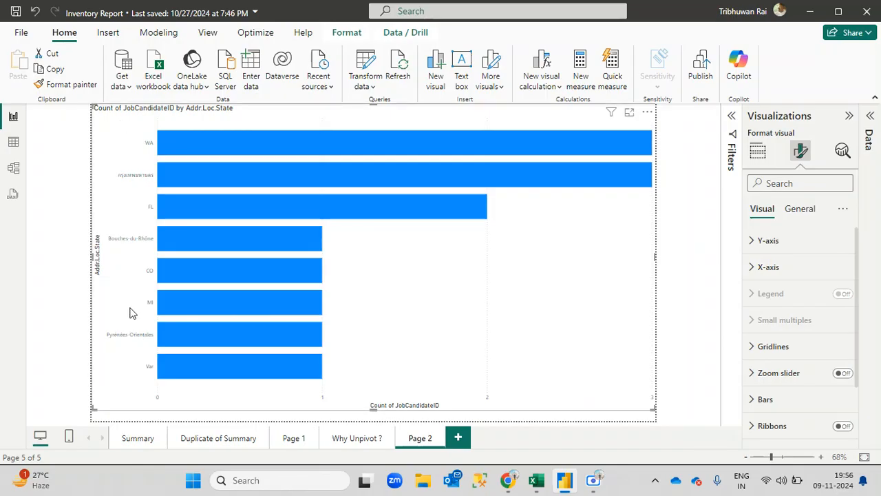
pyautogui.click(755, 245)
pyautogui.click(828, 306)
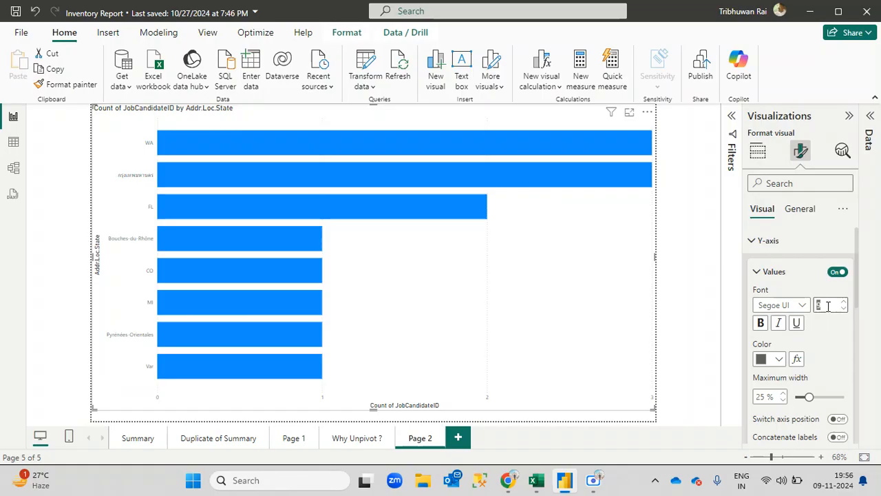
pyautogui.write('15')
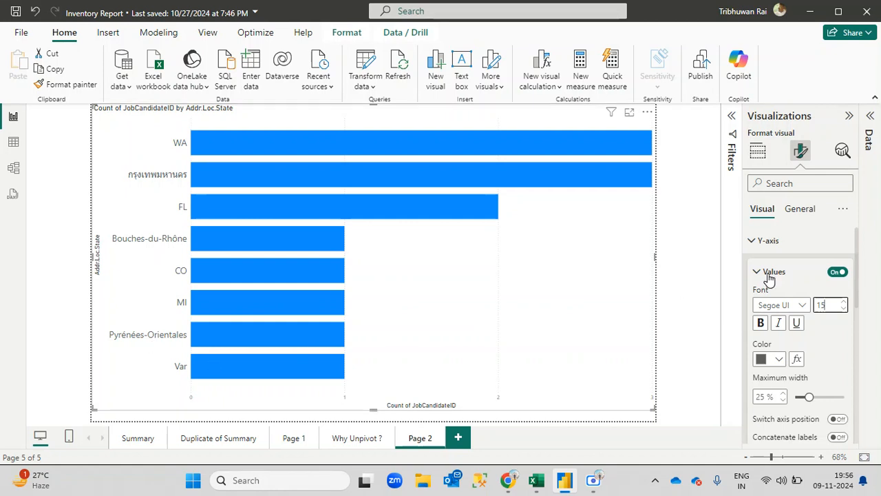
pyautogui.click(761, 324)
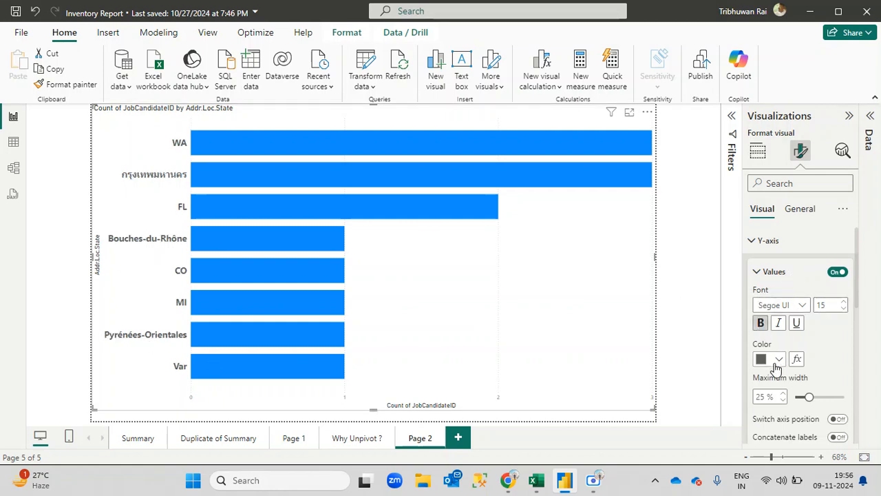
pyautogui.click(777, 359)
pyautogui.click(705, 257)
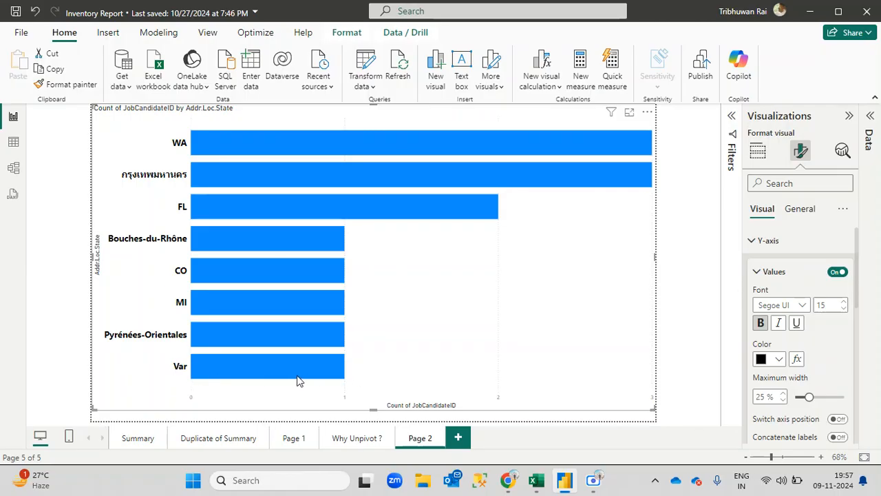
pyautogui.moveTo(339, 378)
pyautogui.click(752, 241)
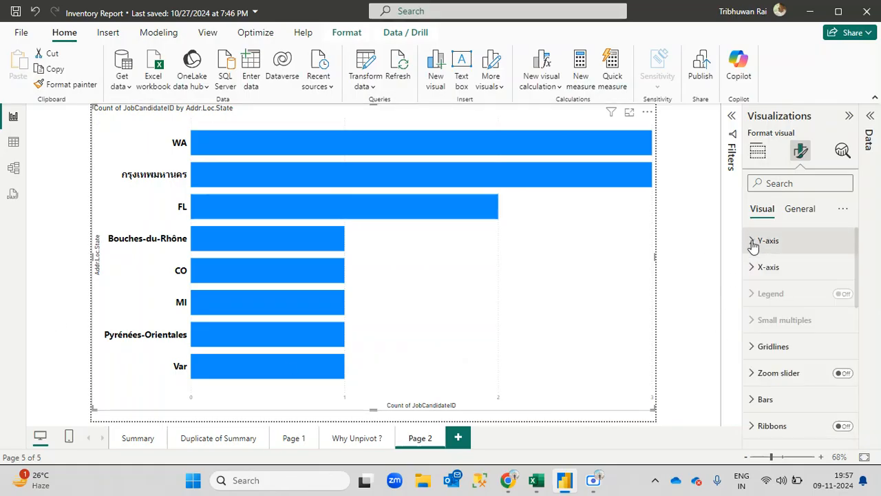
# Step: Format the chart's X-axis values with font size 15, bold and black text
pyautogui.click(754, 269)
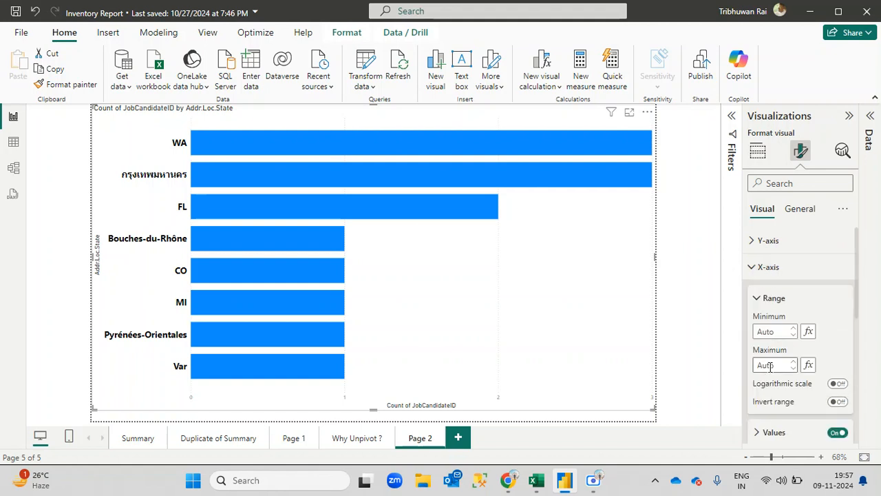
pyautogui.scroll(-3, 760, 385)
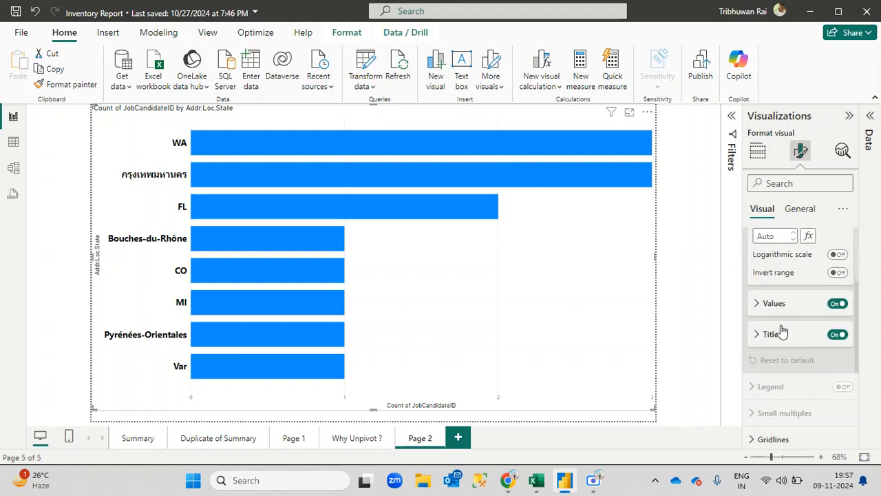
pyautogui.click(764, 305)
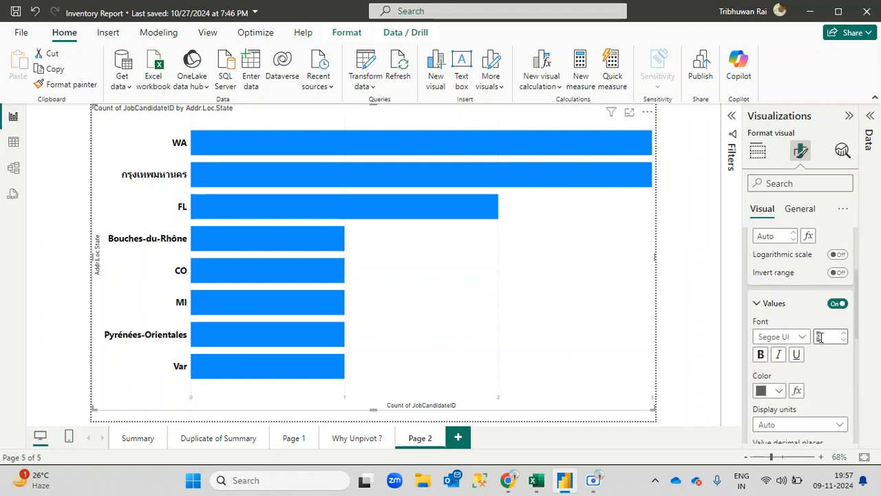
pyautogui.write('15')
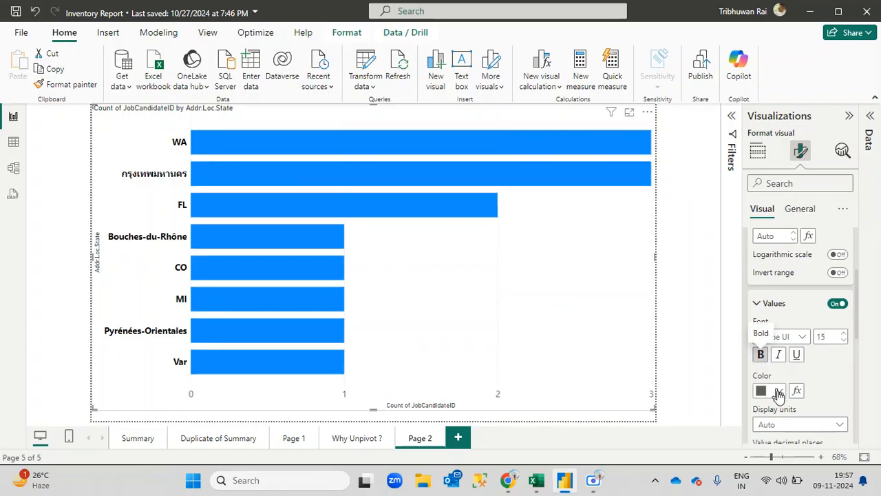
pyautogui.click(779, 390)
pyautogui.click(705, 288)
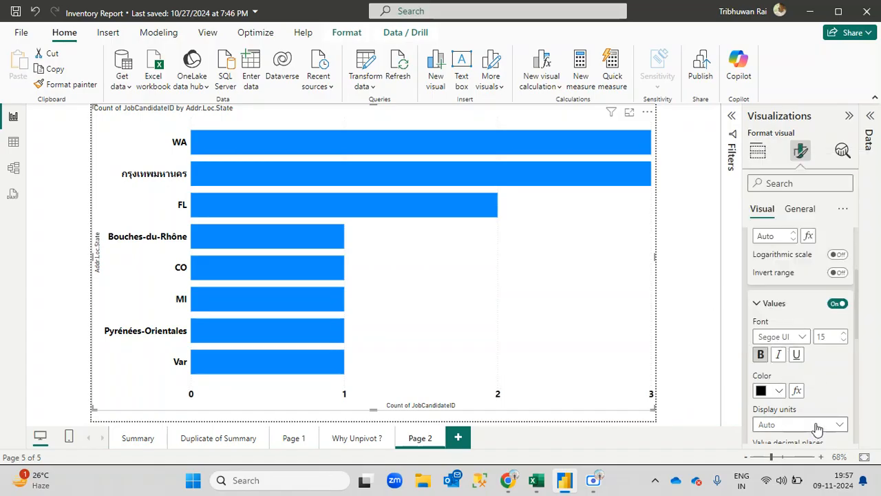
# Step: Set the X-axis values' display units to None and review the other unit choices
pyautogui.scroll(-2, 817, 433)
pyautogui.click(814, 301)
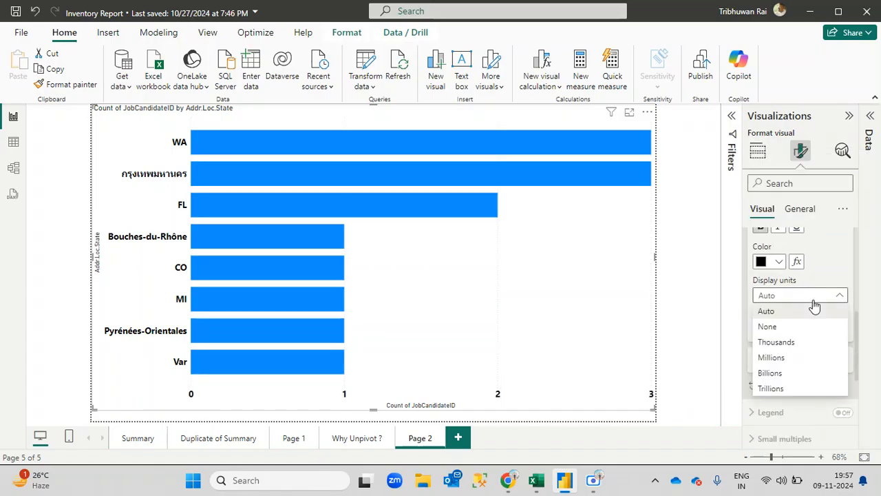
pyautogui.click(778, 327)
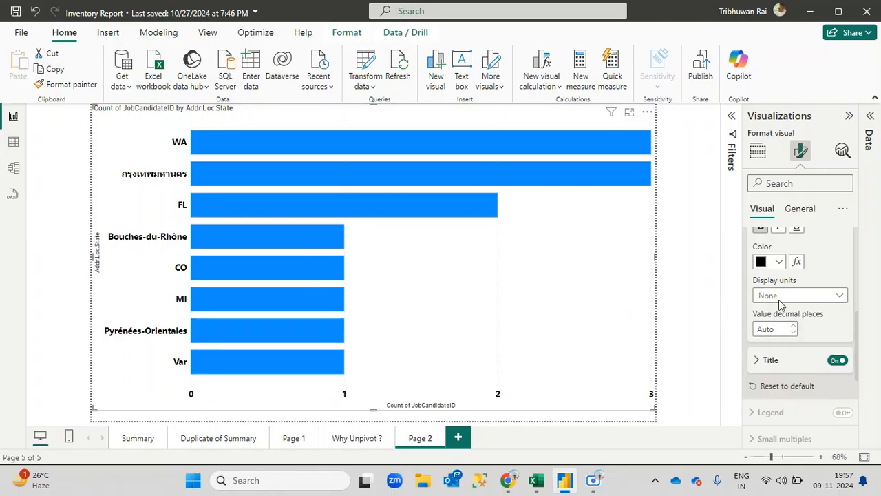
pyautogui.click(805, 299)
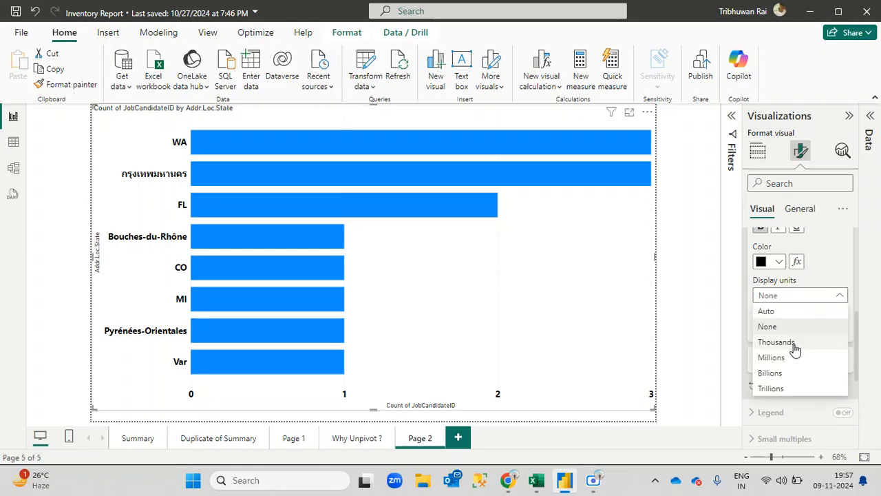
pyautogui.click(418, 314)
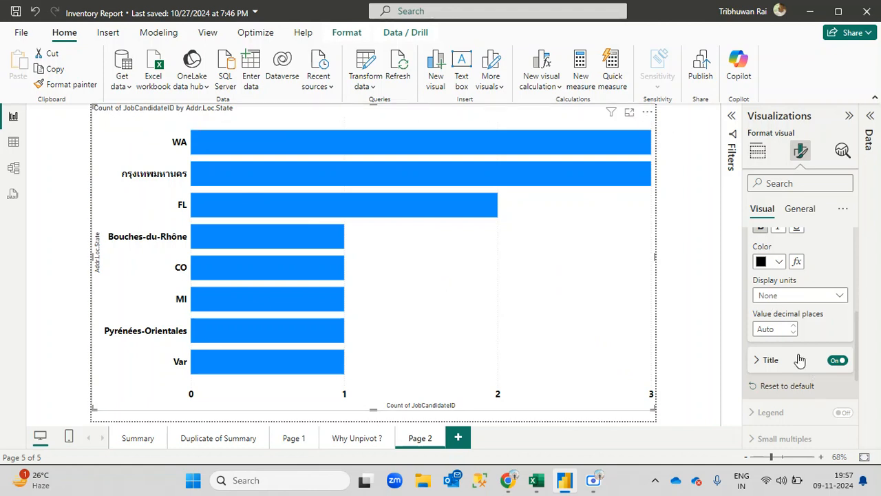
pyautogui.scroll(3, 801, 360)
pyautogui.scroll(2, 799, 344)
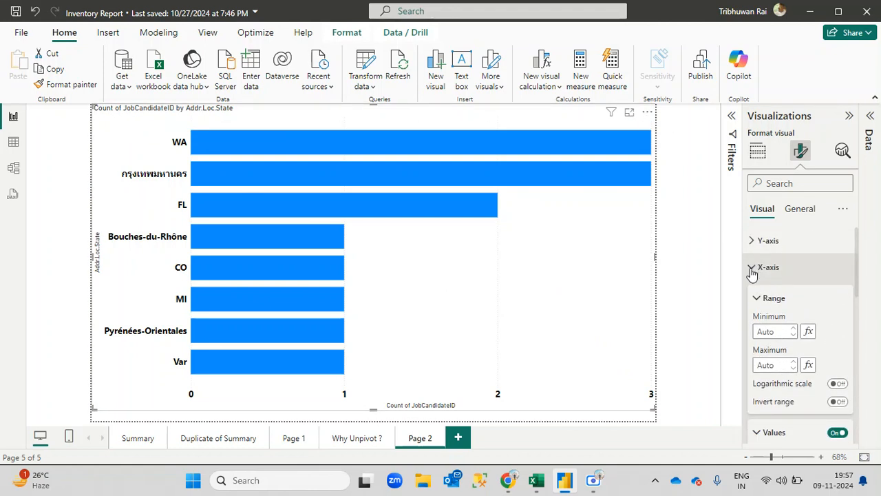
pyautogui.click(753, 269)
# Step: Replace the chart's title text with "Address vs Employee Count"
pyautogui.scroll(-2, 796, 406)
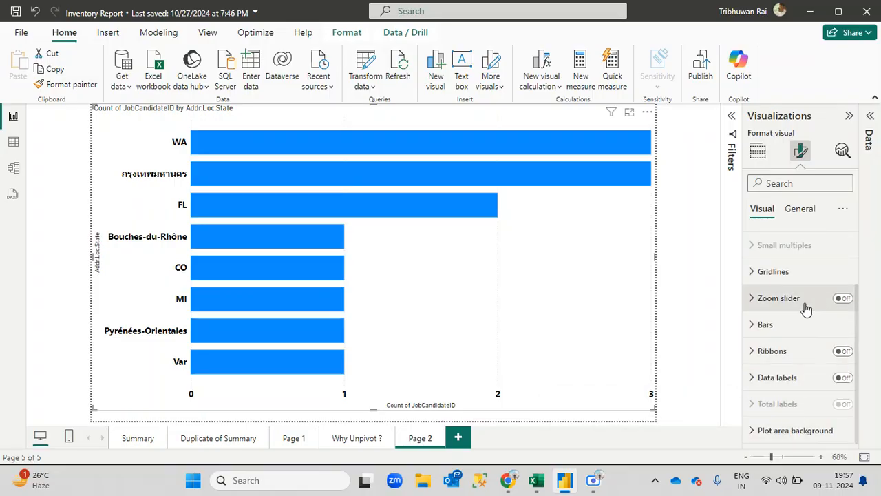
pyautogui.click(800, 210)
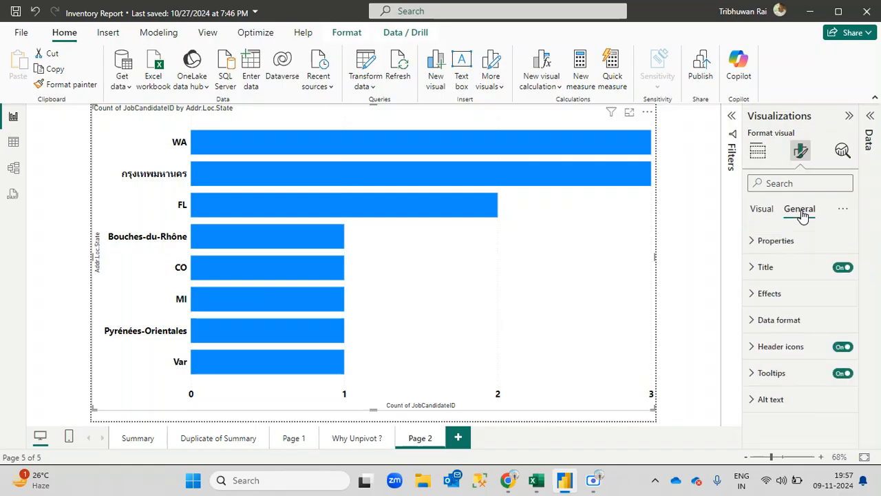
pyautogui.click(754, 269)
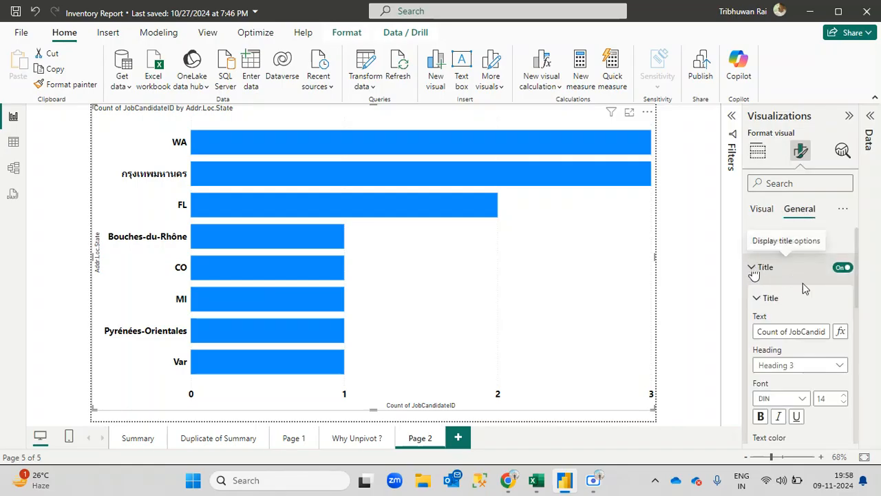
pyautogui.click(803, 332)
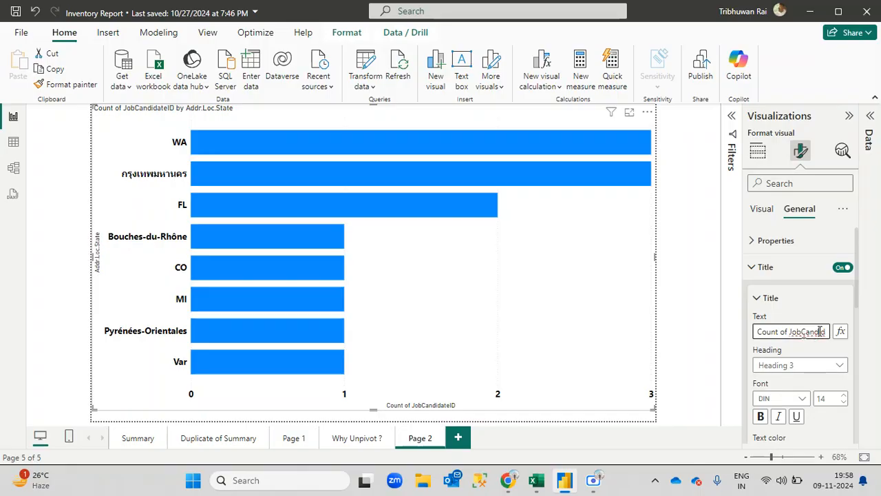
pyautogui.press('Right')
pyautogui.press('Right')
pyautogui.press('Right')
pyautogui.press('Right')
pyautogui.press('Right')
pyautogui.press('Right')
pyautogui.press('Right')
pyautogui.press('Right')
pyautogui.press('Right')
pyautogui.press('Right')
pyautogui.press('Right')
pyautogui.press('Right')
pyautogui.press('Right')
pyautogui.press('Right')
pyautogui.press('Right')
pyautogui.press('Right')
pyautogui.press('Right')
pyautogui.press('Right')
pyautogui.press('Right')
pyautogui.press('Right')
pyautogui.press('BackSpace')
pyautogui.press('BackSpace')
pyautogui.press('BackSpace')
pyautogui.press('BackSpace')
pyautogui.press('BackSpace')
pyautogui.press('BackSpace')
pyautogui.press('BackSpace')
pyautogui.press('BackSpace')
pyautogui.press('BackSpace')
pyautogui.press('BackSpace')
pyautogui.press('BackSpace')
pyautogui.press('BackSpace')
pyautogui.press('BackSpace')
pyautogui.press('BackSpace')
pyautogui.press('BackSpace')
pyautogui.press('BackSpace')
pyautogui.press('BackSpace')
pyautogui.press('BackSpace')
pyautogui.press('BackSpace')
pyautogui.press('BackSpace')
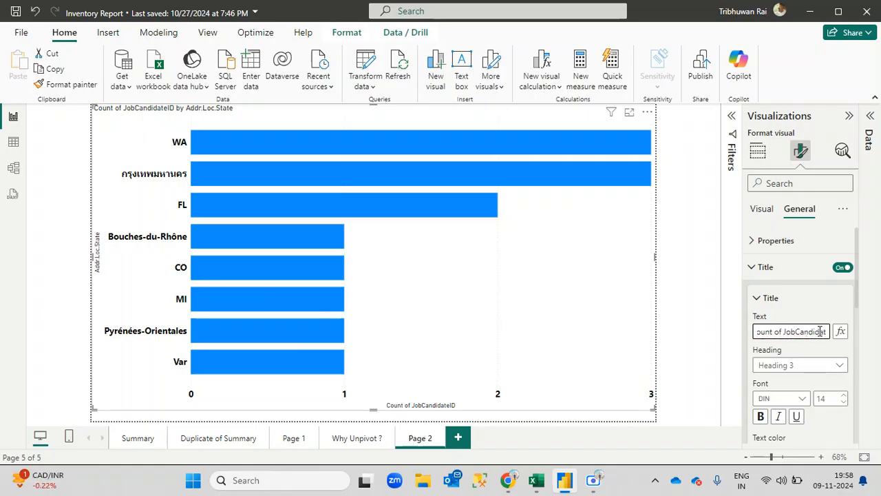
pyautogui.press('BackSpace')
pyautogui.press('BackSpace')
pyautogui.press('BackSpace')
pyautogui.press('BackSpace')
pyautogui.press('BackSpace')
pyautogui.press('BackSpace')
pyautogui.press('BackSpace')
pyautogui.press('BackSpace')
pyautogui.press('BackSpace')
pyautogui.press('BackSpace')
pyautogui.press('BackSpace')
pyautogui.press('BackSpace')
pyautogui.press('BackSpace')
pyautogui.press('BackSpace')
pyautogui.press('BackSpace')
pyautogui.press('BackSpace')
pyautogui.press('BackSpace')
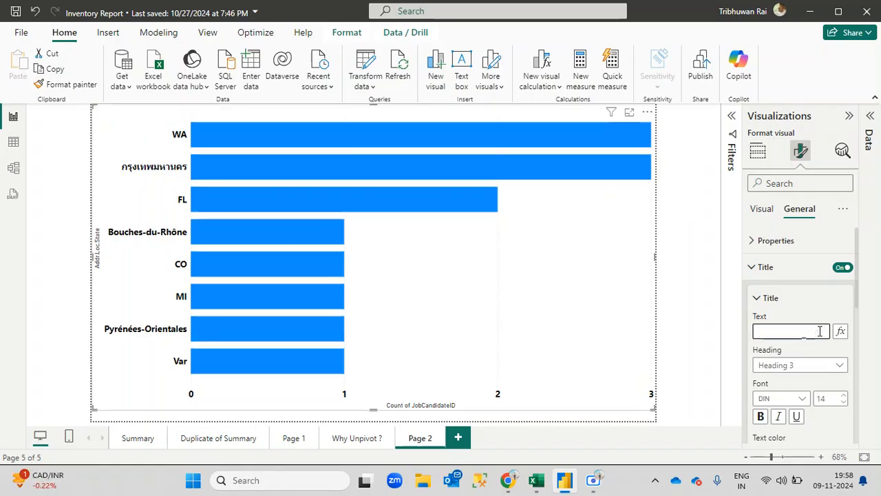
pyautogui.write('Address vs E')
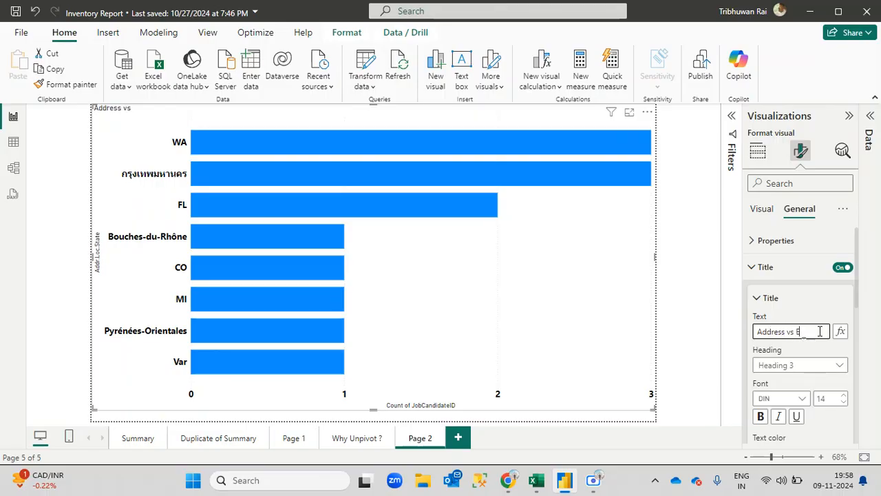
pyautogui.write('mployee Count')
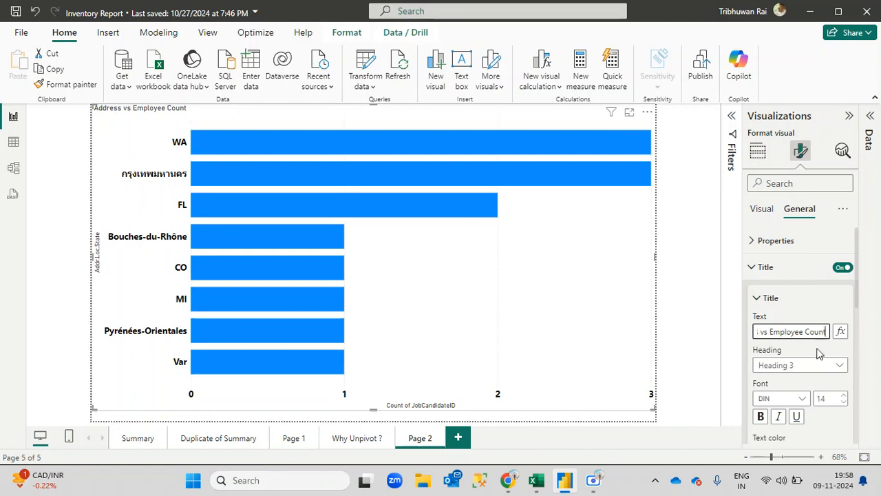
# Step: Apply bold to the chart title and change its font to the heavier Segoe UI variant
pyautogui.click(761, 415)
pyautogui.click(807, 402)
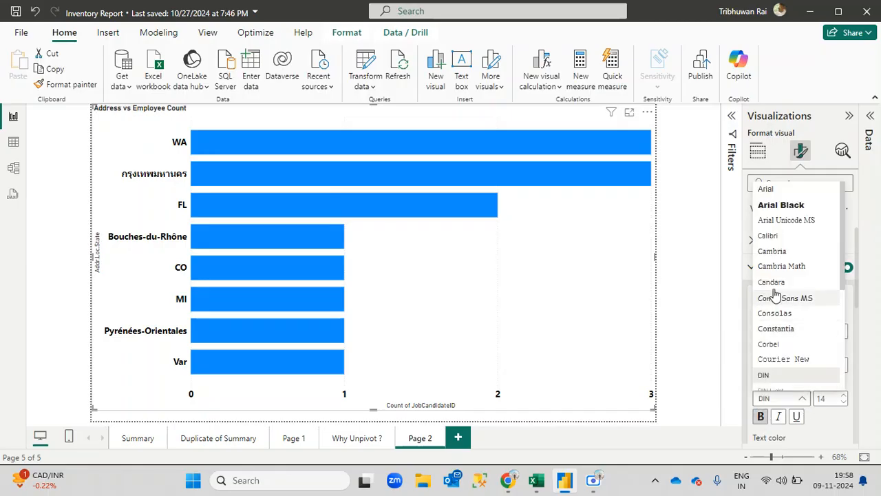
pyautogui.scroll(-5, 802, 296)
pyautogui.click(802, 292)
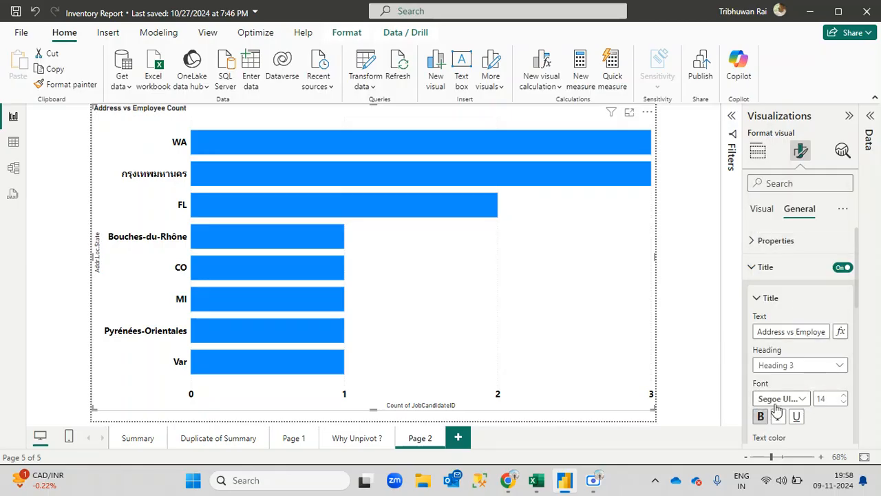
# Step: Try the center, left and right alignments on the chart title, finishing with it centered
pyautogui.scroll(-3, 778, 385)
pyautogui.scroll(-4, 780, 301)
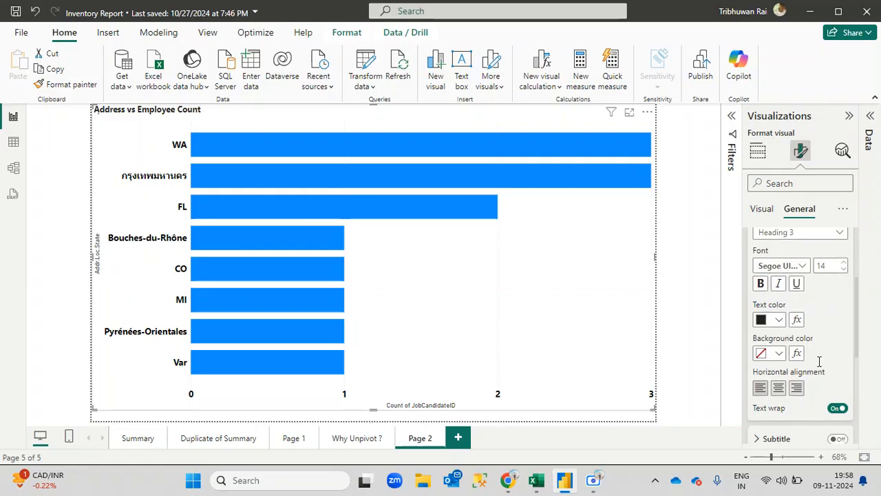
pyautogui.click(778, 263)
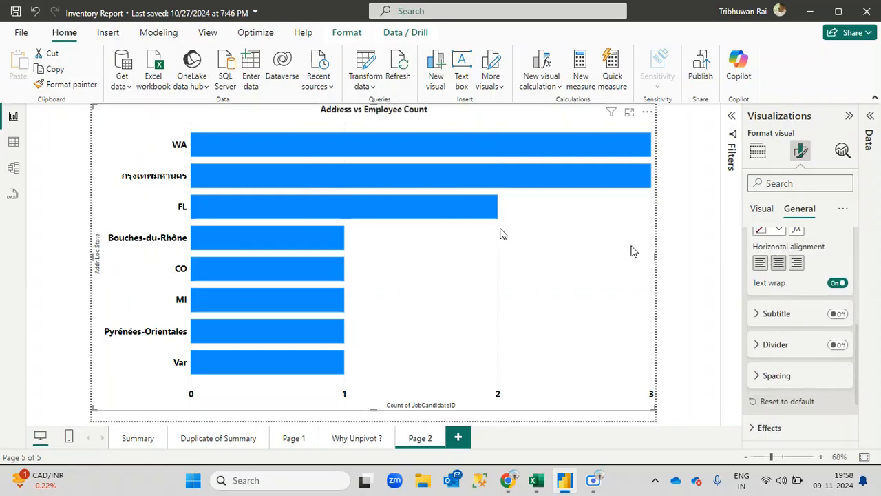
pyautogui.click(759, 264)
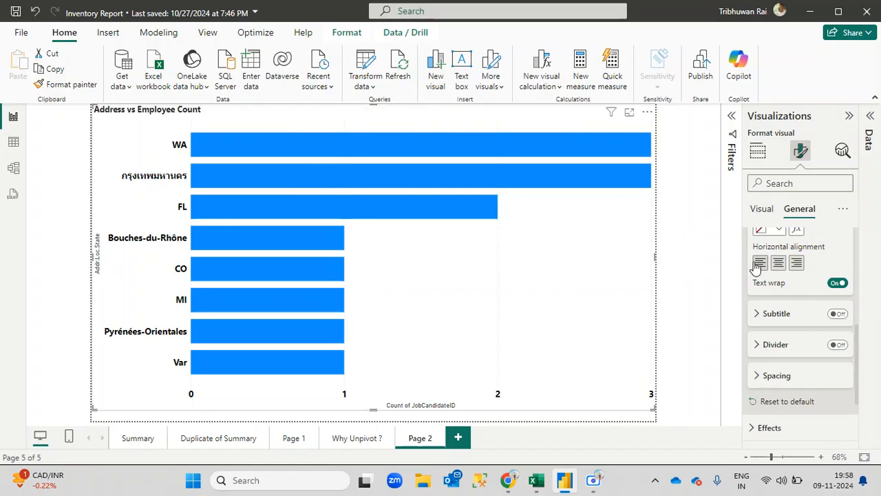
pyautogui.click(796, 265)
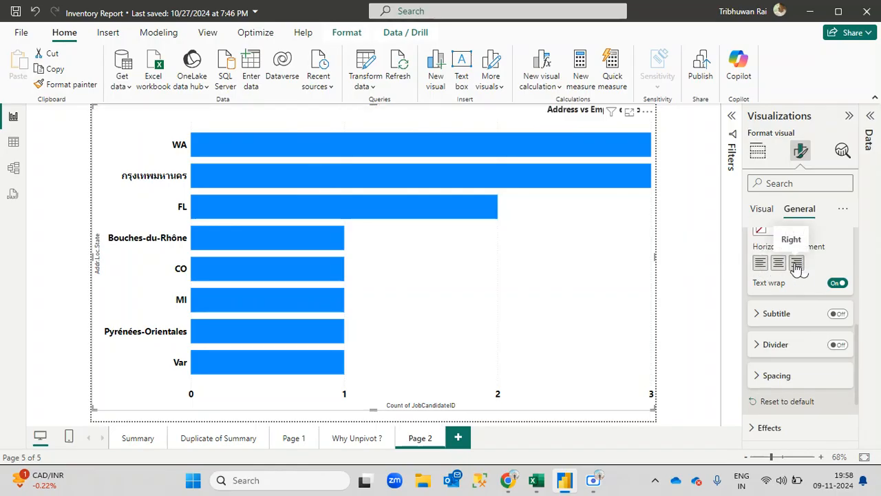
pyautogui.click(779, 264)
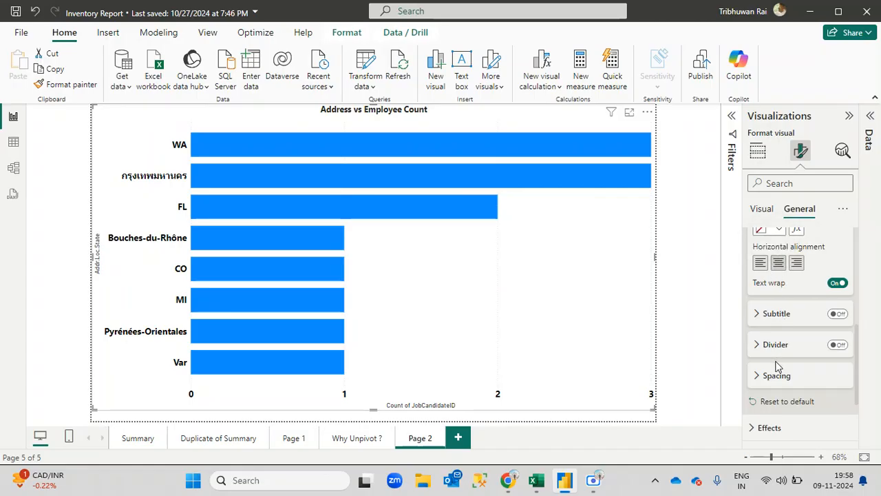
pyautogui.scroll(4, 771, 361)
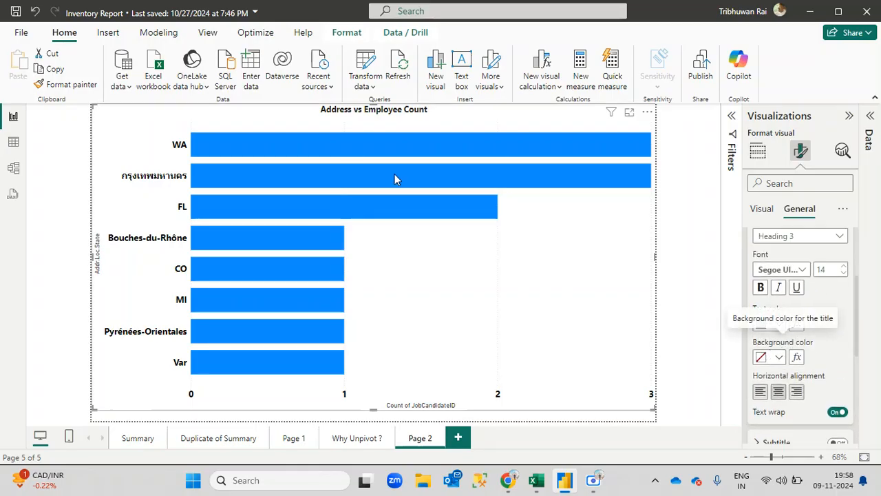
# Step: Give the chart title a light red background color and deselect the chart
pyautogui.click(779, 357)
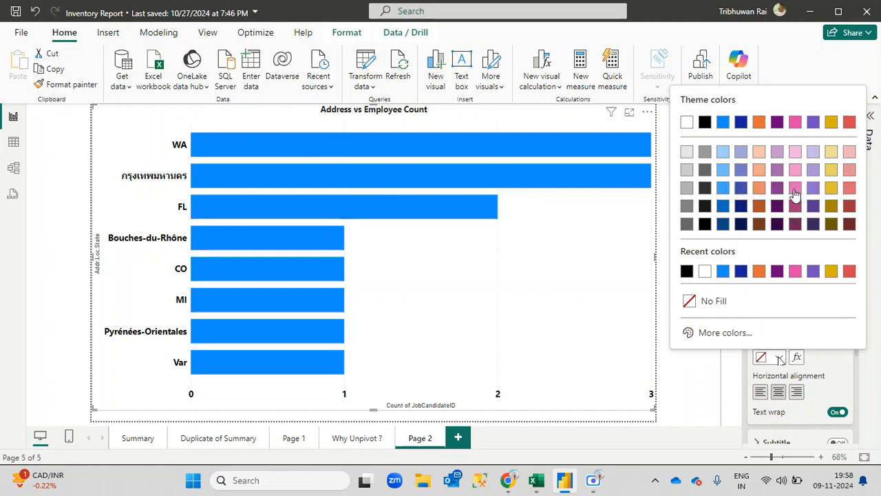
pyautogui.click(850, 188)
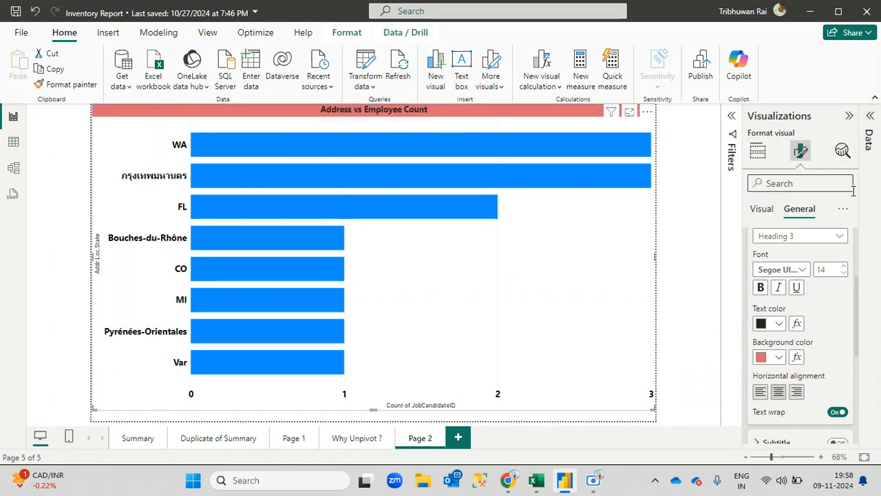
pyautogui.click(686, 246)
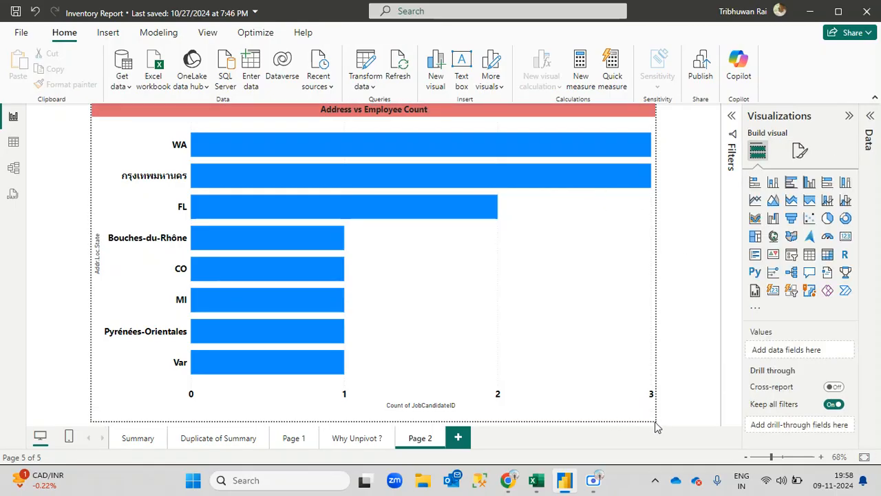
# Step: Shrink the bar chart from its lower corner and enlarge it again to slightly smaller than the page
pyautogui.click(624, 366)
pyautogui.moveTo(651, 406); pyautogui.dragTo(523, 343)
pyautogui.moveTo(434, 270)
pyautogui.mouseDown()
pyautogui.moveTo(461, 334)
pyautogui.moveTo(462, 298)
pyautogui.moveTo(440, 269)
pyautogui.mouseUp()
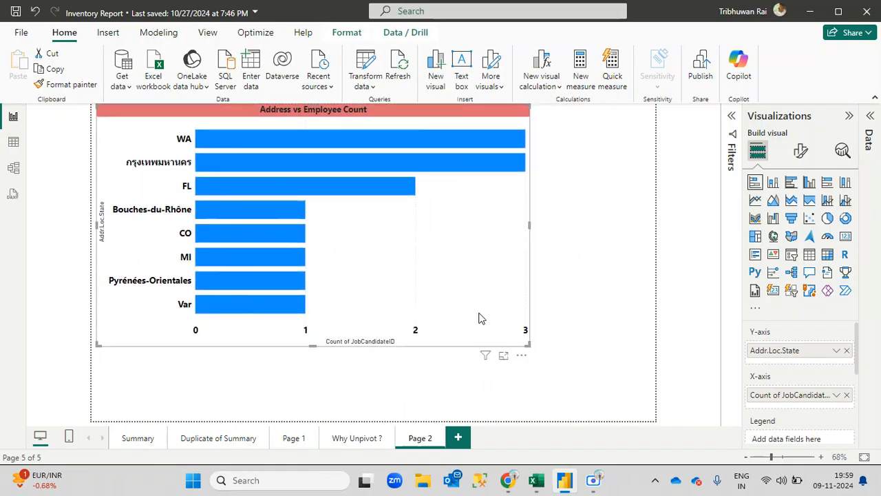
pyautogui.moveTo(521, 348); pyautogui.dragTo(620, 402)
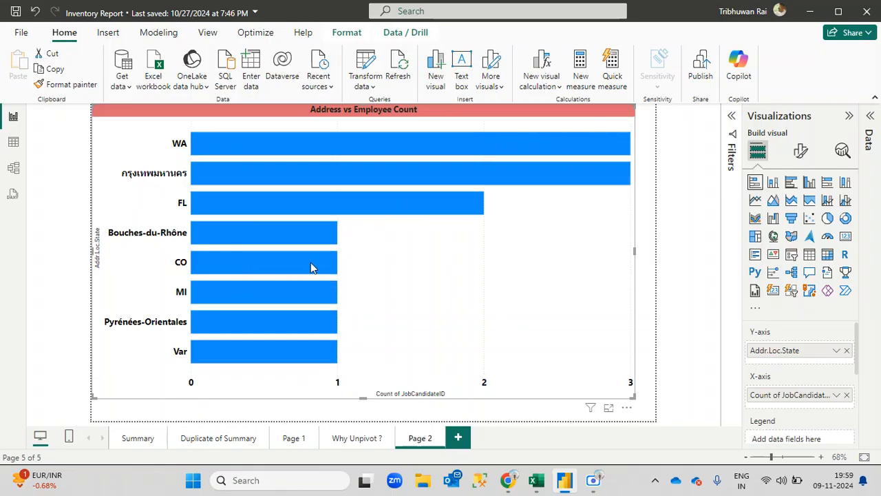
# Step: Filter the chart on Addr.Loc.State with basic filtering to exclude MI and CO, and collapse the filter settings
pyautogui.click(735, 117)
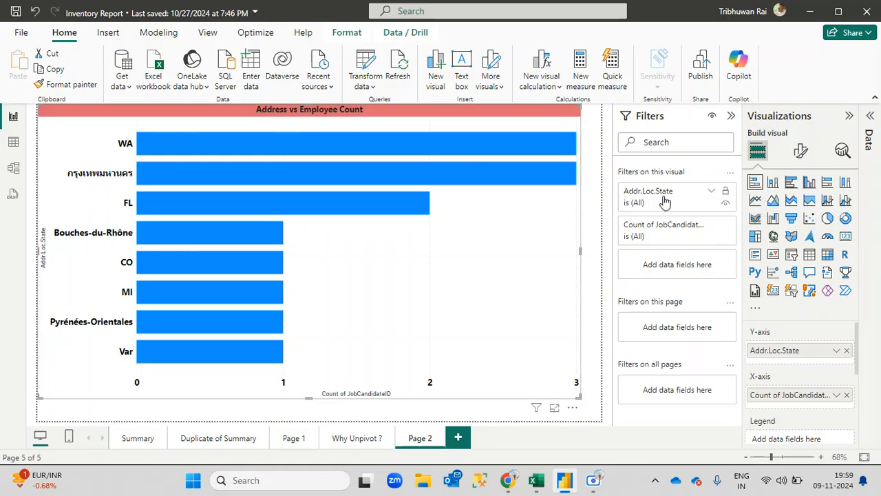
pyautogui.click(712, 193)
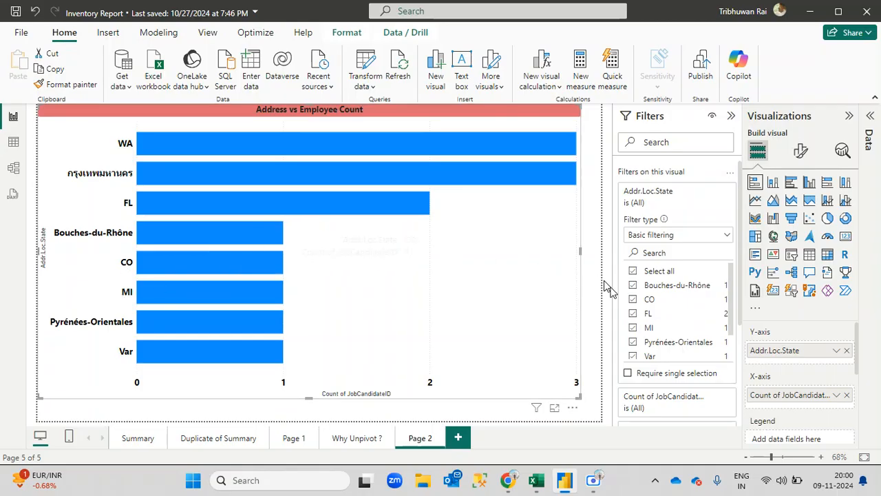
pyautogui.click(633, 328)
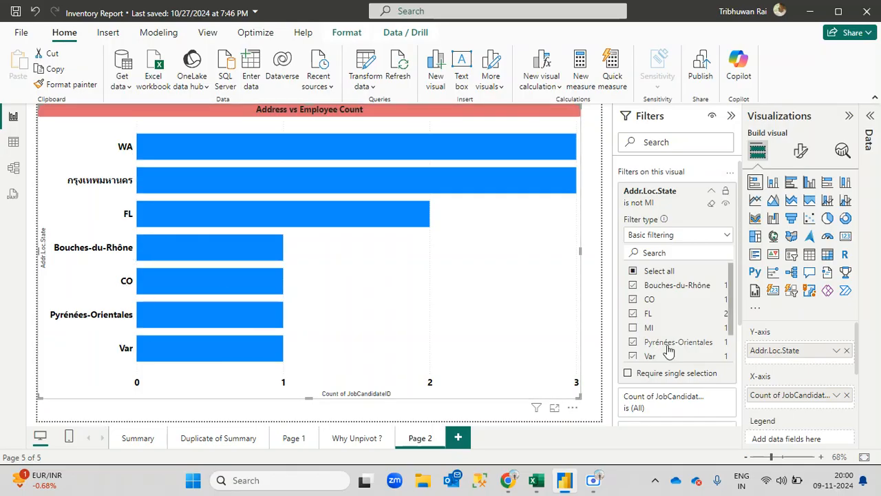
pyautogui.click(633, 299)
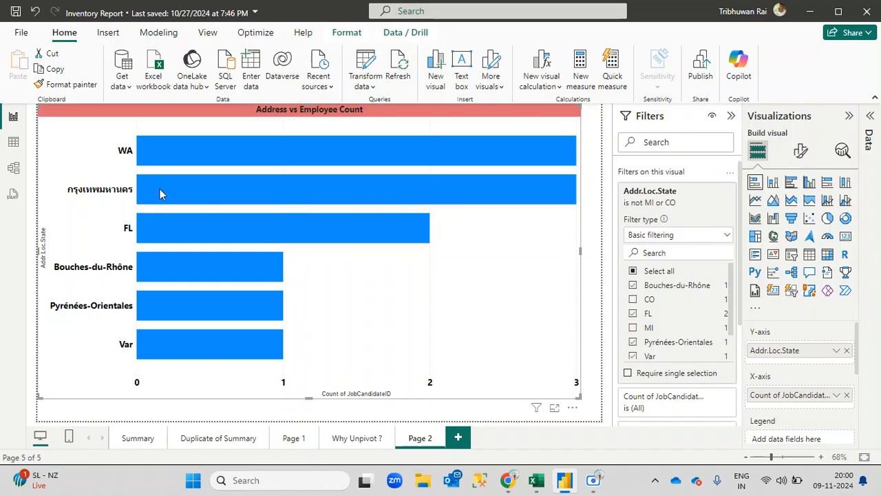
pyautogui.scroll(-2, 665, 338)
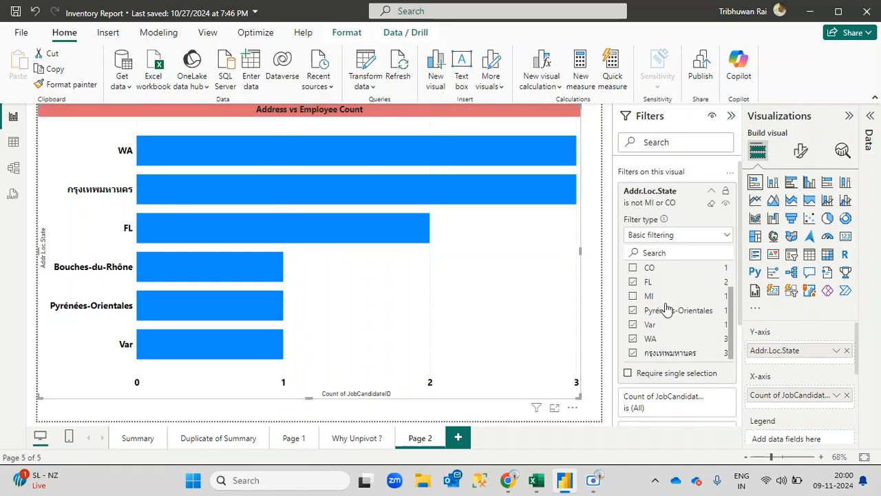
pyautogui.click(712, 192)
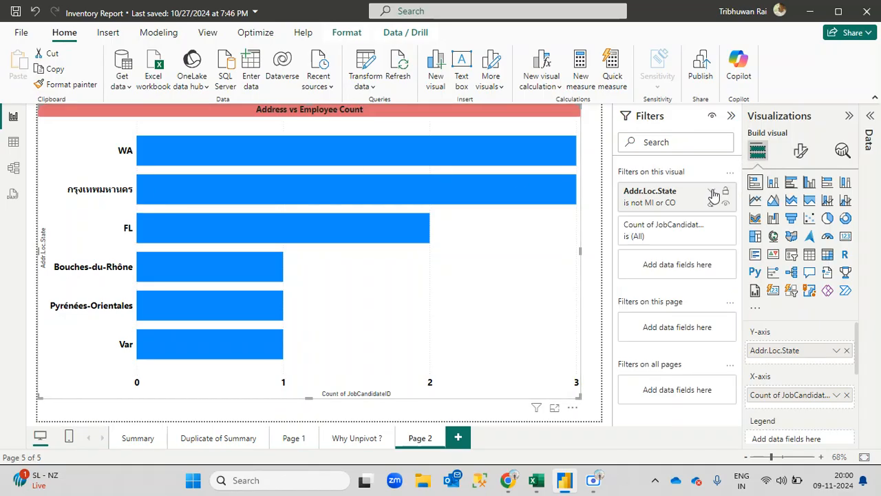
pyautogui.click(732, 115)
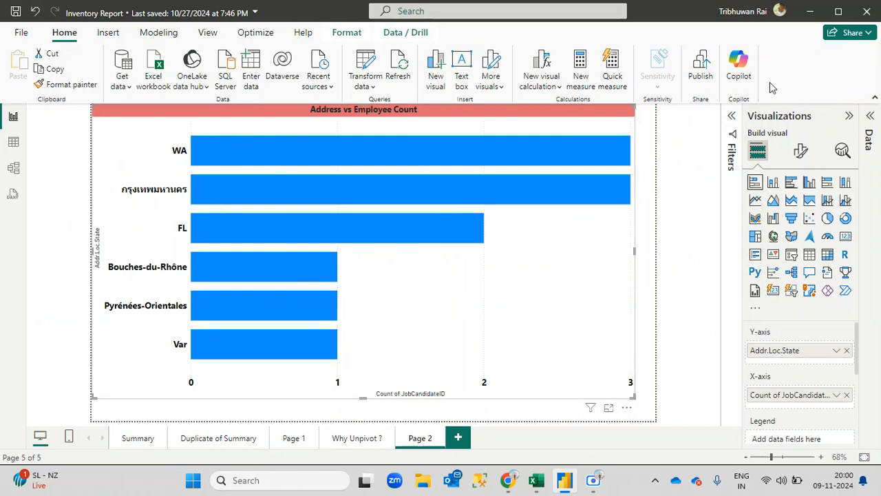
# Step: Clear the Addr.Loc.State filter on the chart so all states are included
pyautogui.click(733, 118)
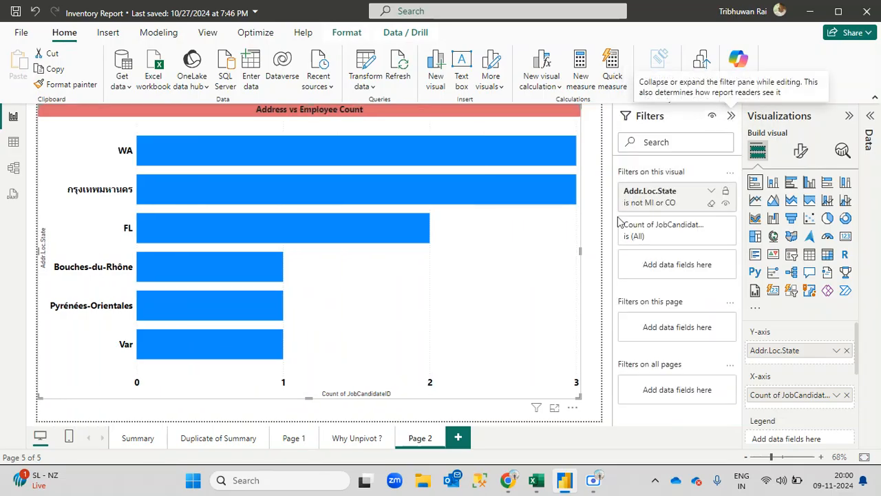
pyautogui.click(713, 205)
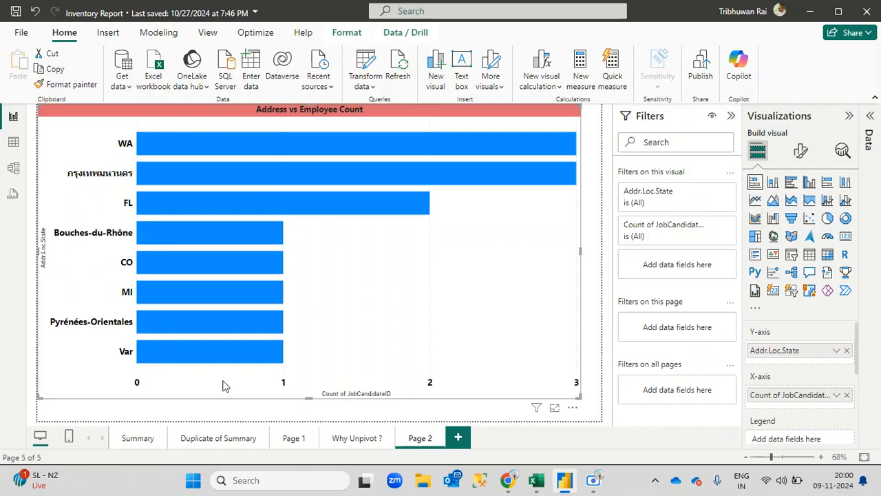
# Step: Change the number format of the JobCandidateID column in the Candidates Table to Whole number
pyautogui.click(871, 119)
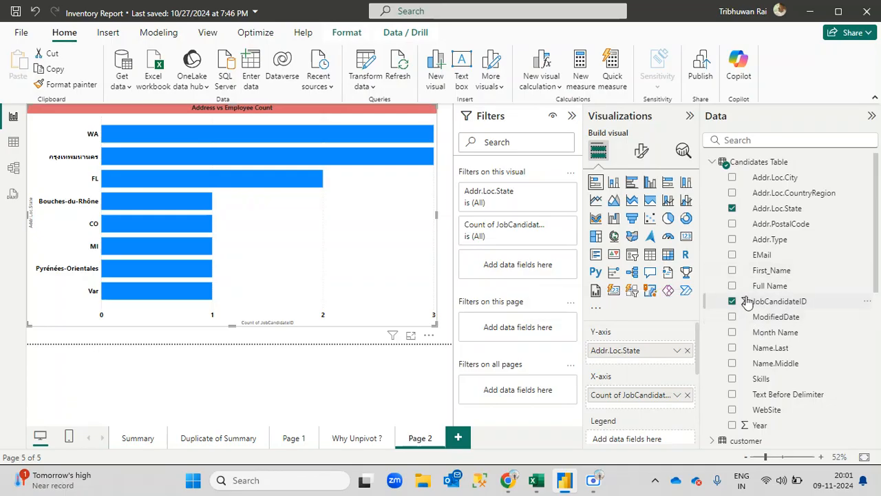
pyautogui.click(781, 304)
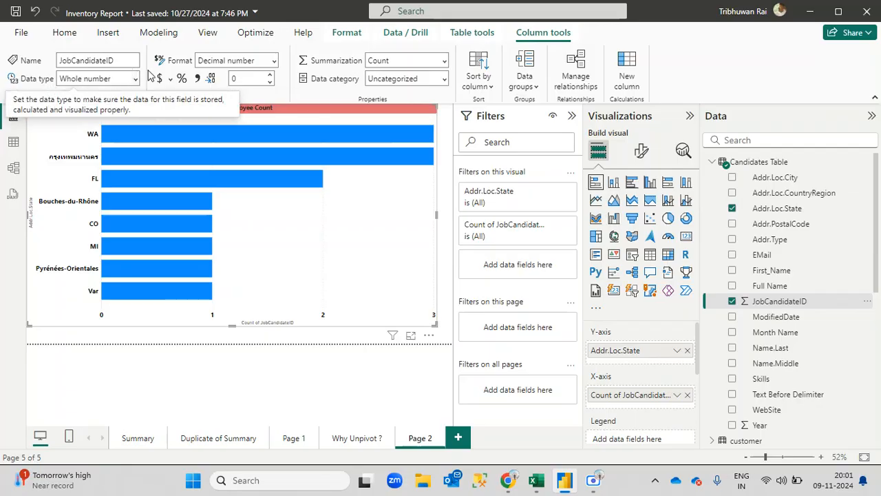
pyautogui.click(273, 62)
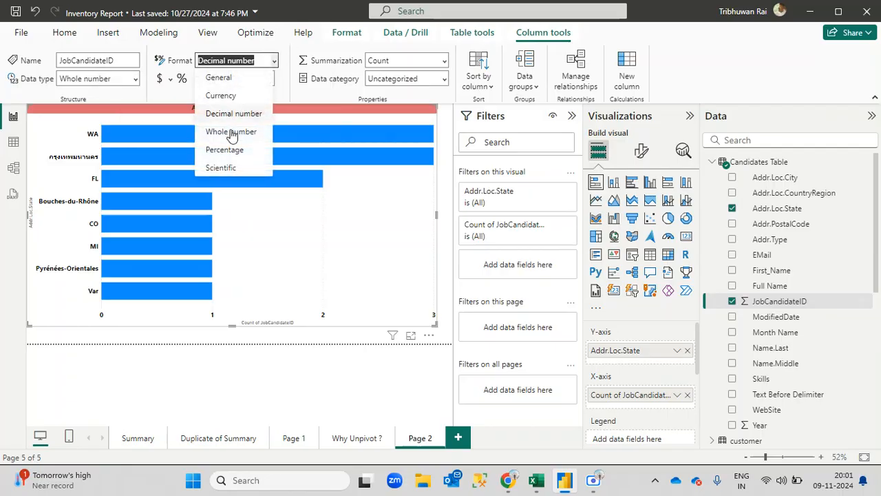
pyautogui.click(228, 60)
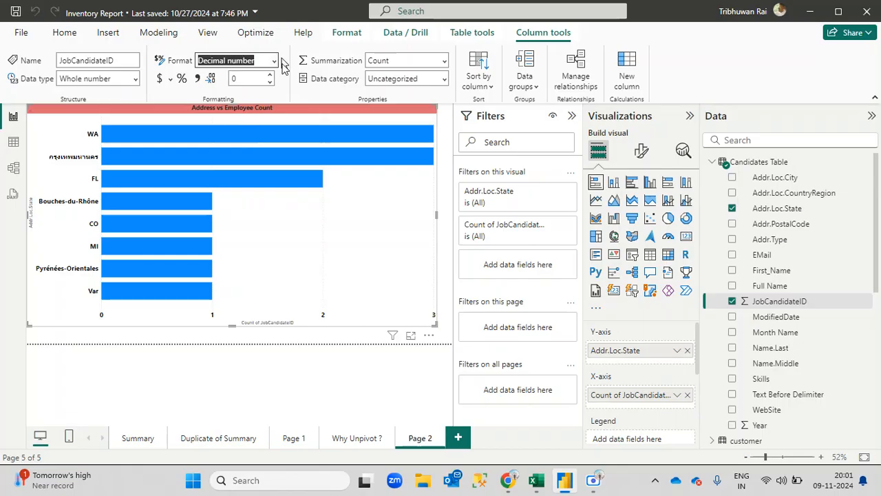
pyautogui.press('Down')
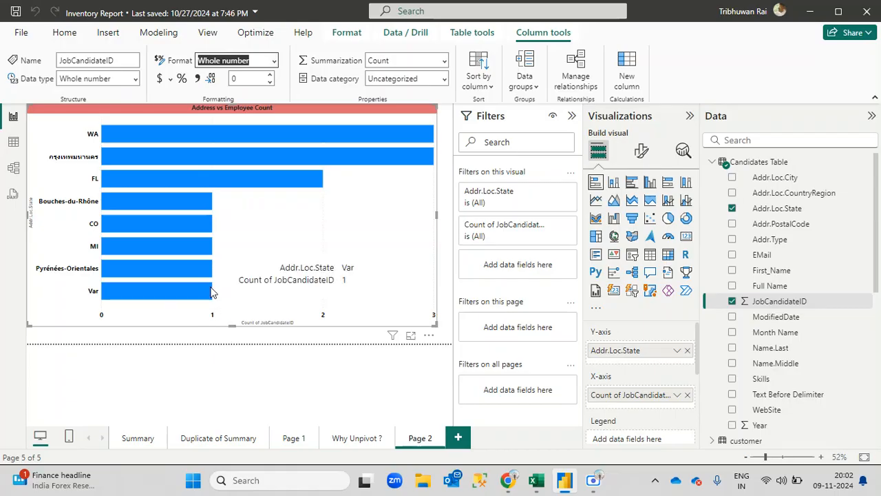
# Step: Turn on data labels for the bars in the chart's visual formatting options
pyautogui.moveTo(115, 277)
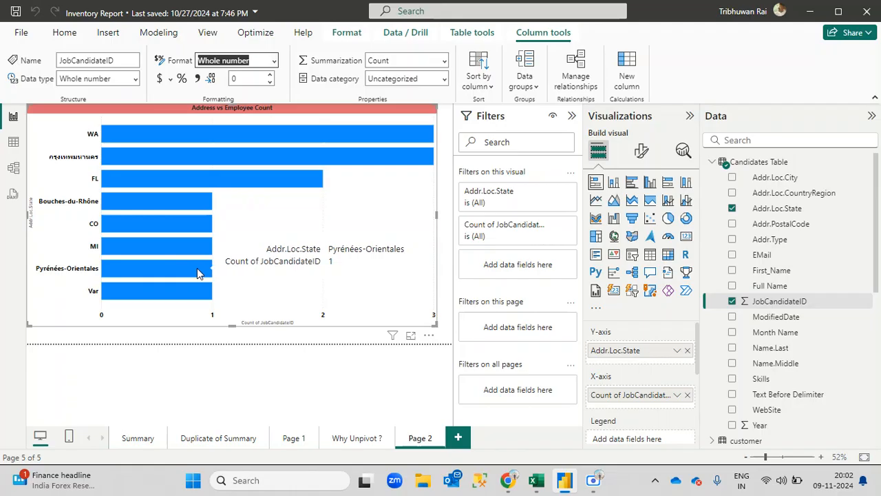
pyautogui.moveTo(198, 245)
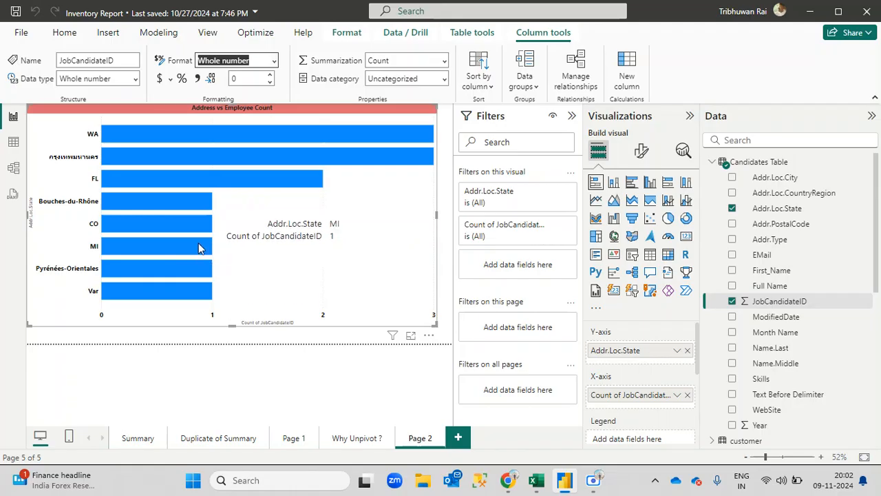
pyautogui.moveTo(234, 184)
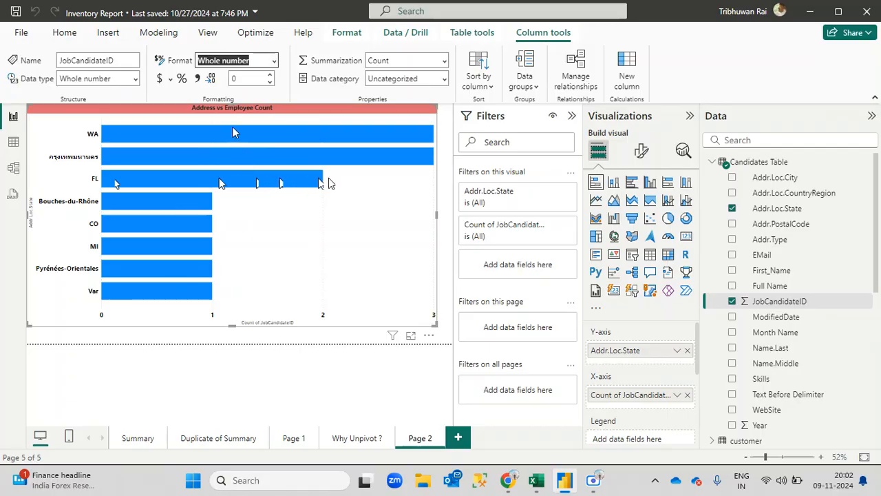
pyautogui.moveTo(220, 157)
pyautogui.click(642, 153)
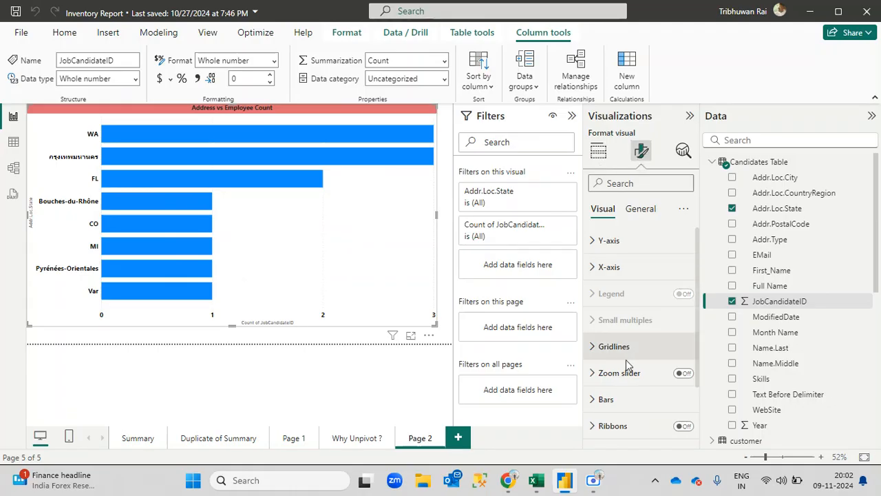
pyautogui.scroll(-3, 634, 393)
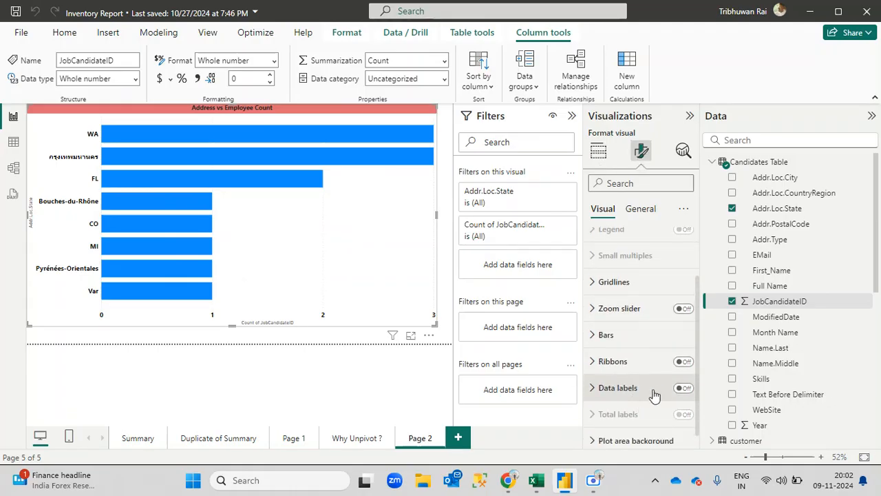
pyautogui.scroll(3, 641, 273)
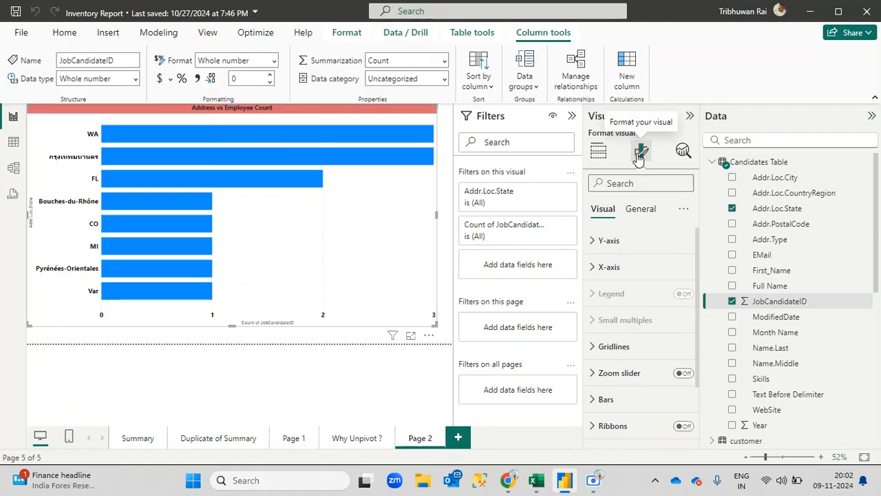
pyautogui.scroll(-1, 633, 421)
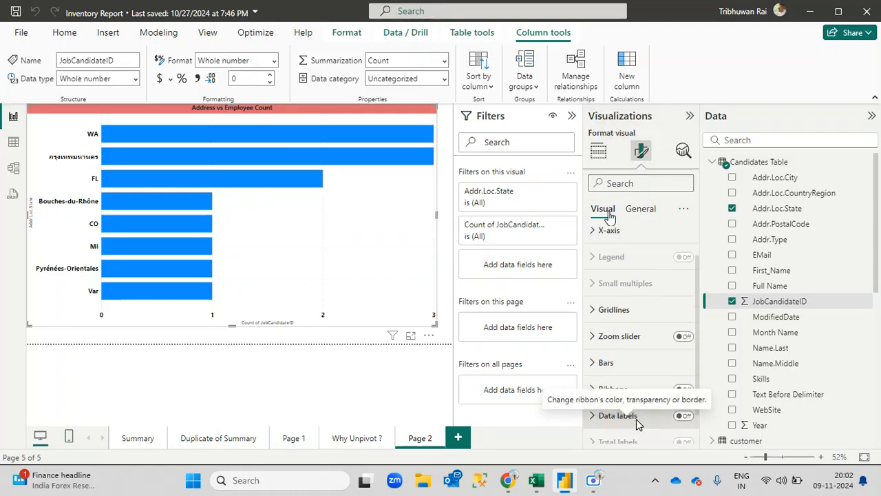
pyautogui.scroll(-1, 636, 423)
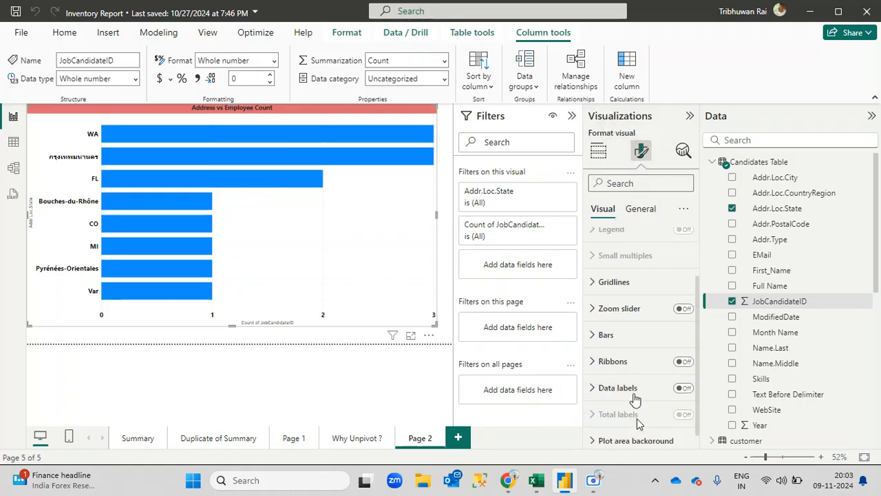
pyautogui.click(683, 390)
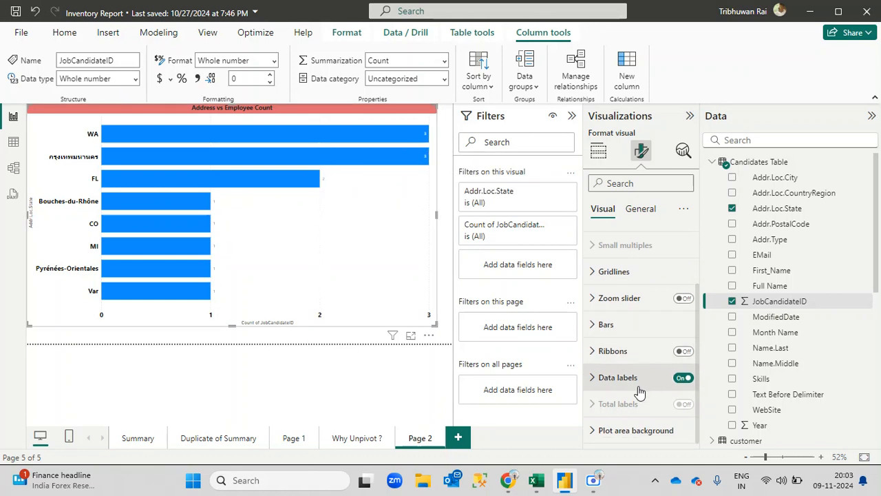
# Step: Set the data label values' font size to 15 and make them bold
pyautogui.click(594, 388)
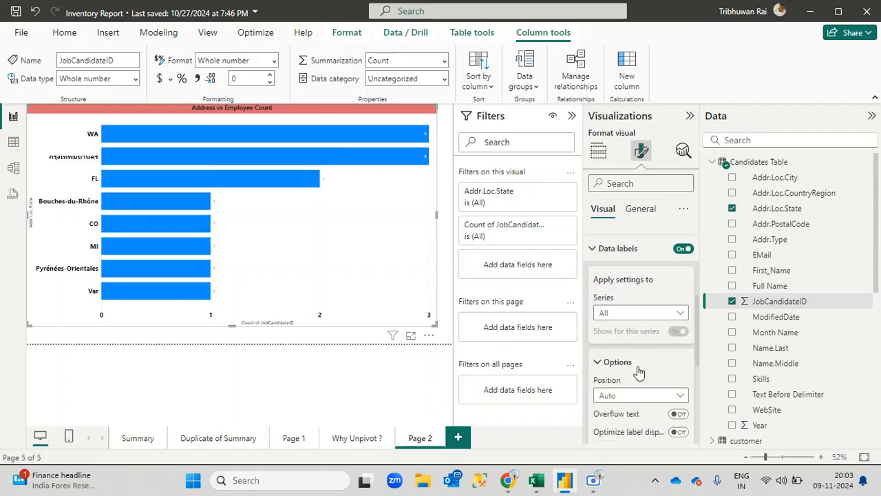
pyautogui.scroll(-4, 639, 372)
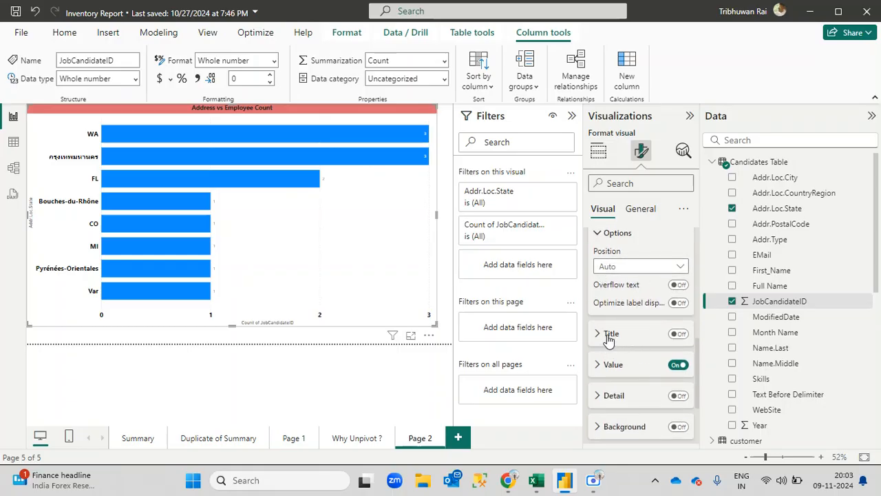
pyautogui.click(610, 365)
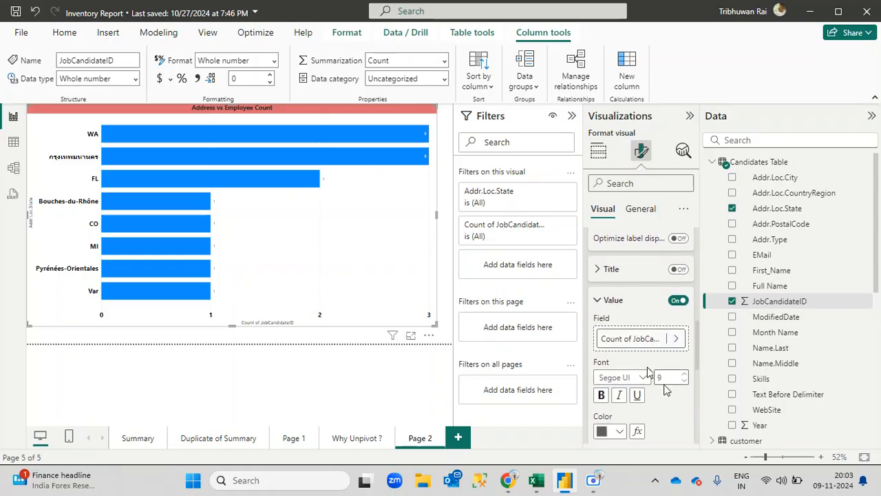
pyautogui.moveTo(667, 377); pyautogui.dragTo(647, 372)
pyautogui.write('15')
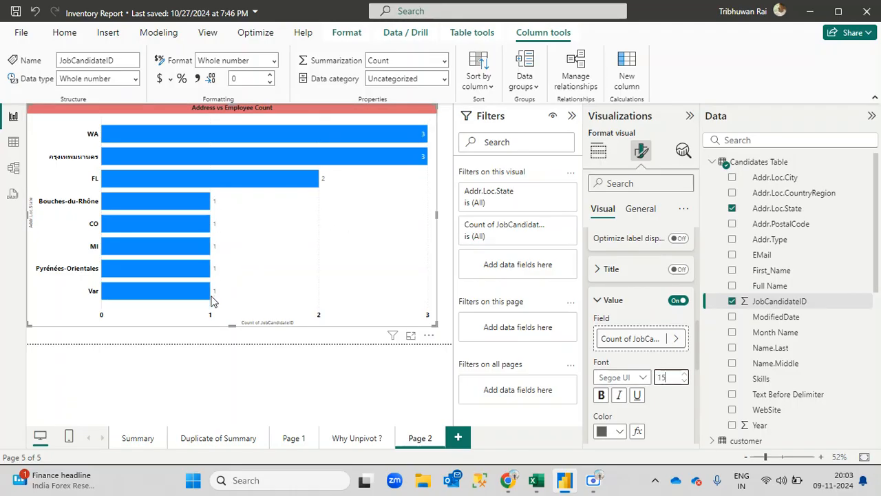
pyautogui.click(601, 394)
# Step: Color the data label values black after trying out dark red
pyautogui.click(619, 432)
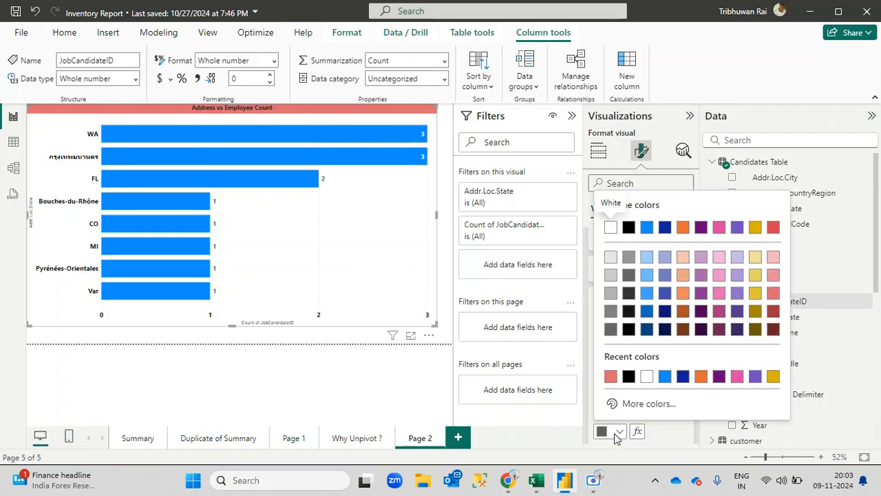
pyautogui.click(773, 310)
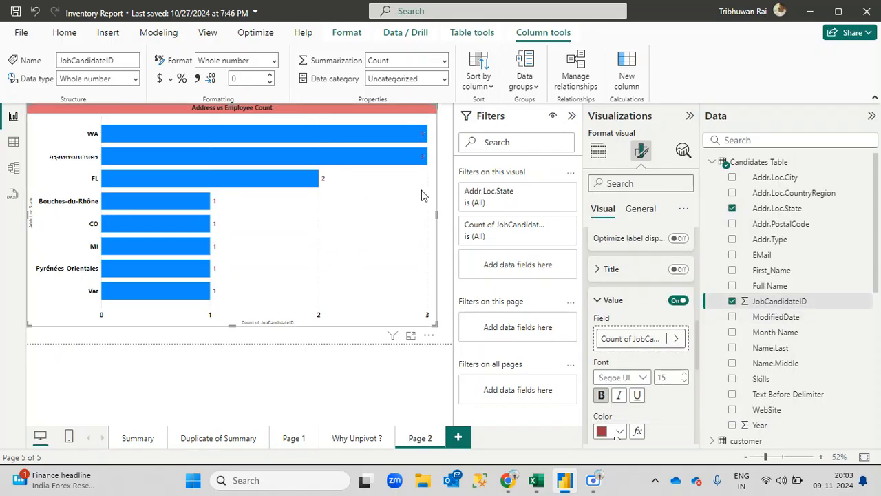
pyautogui.click(619, 432)
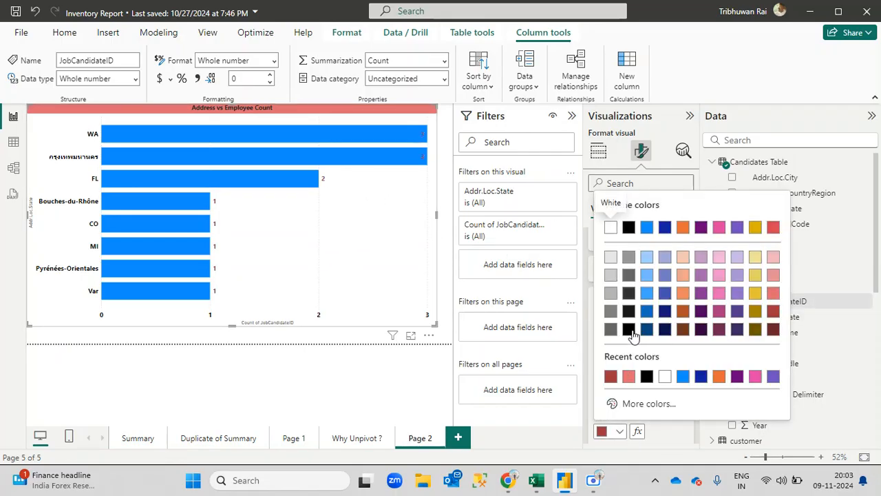
pyautogui.click(631, 330)
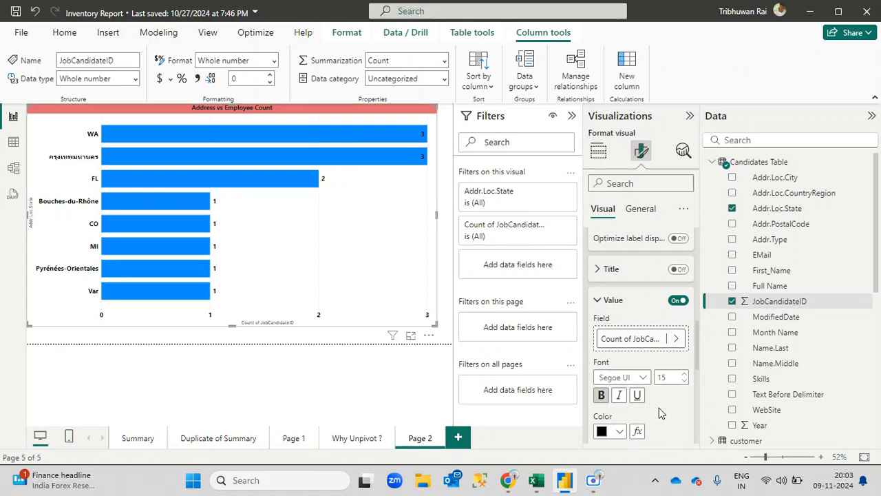
# Step: Set the position of the chart's data labels to Inside center
pyautogui.scroll(-4, 659, 413)
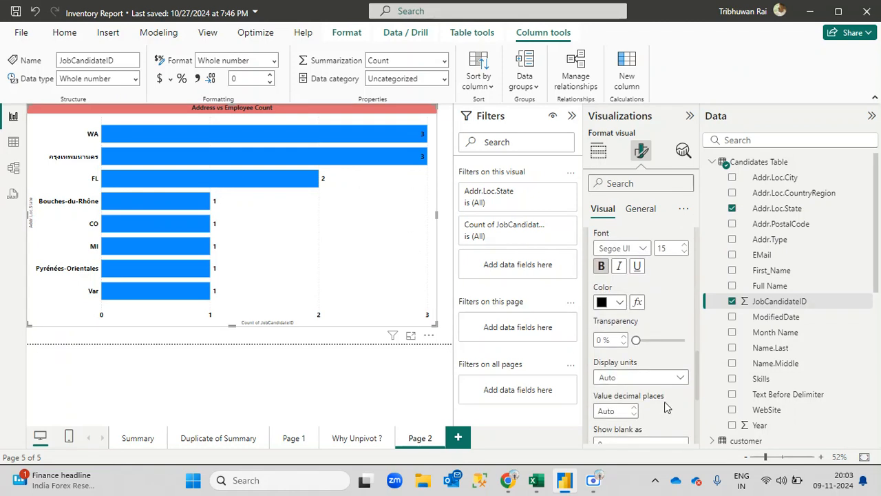
pyautogui.scroll(-2, 647, 406)
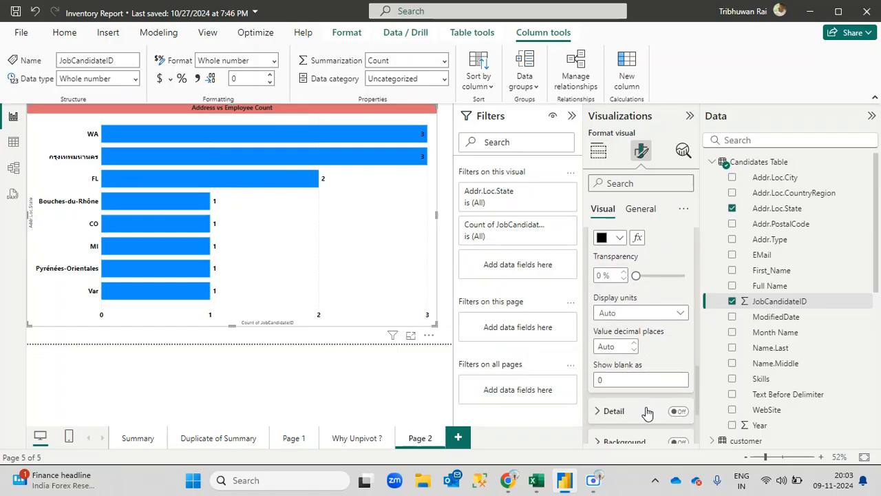
pyautogui.scroll(10, 648, 411)
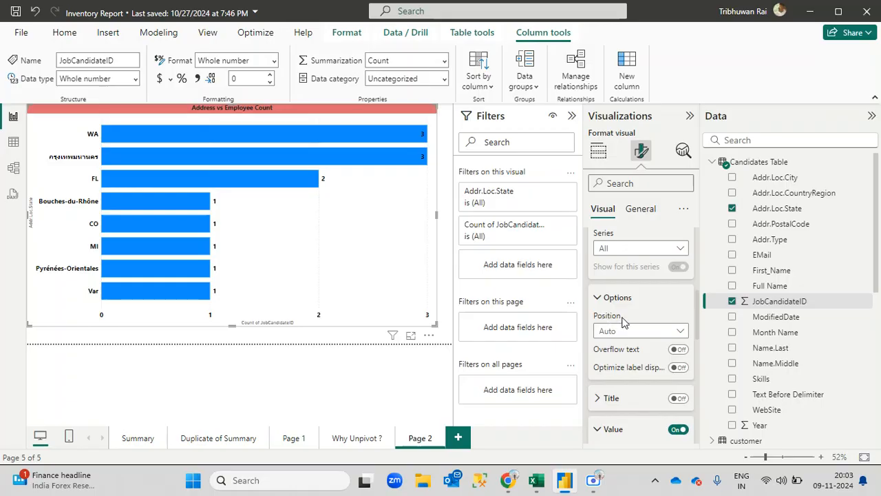
pyautogui.click(679, 333)
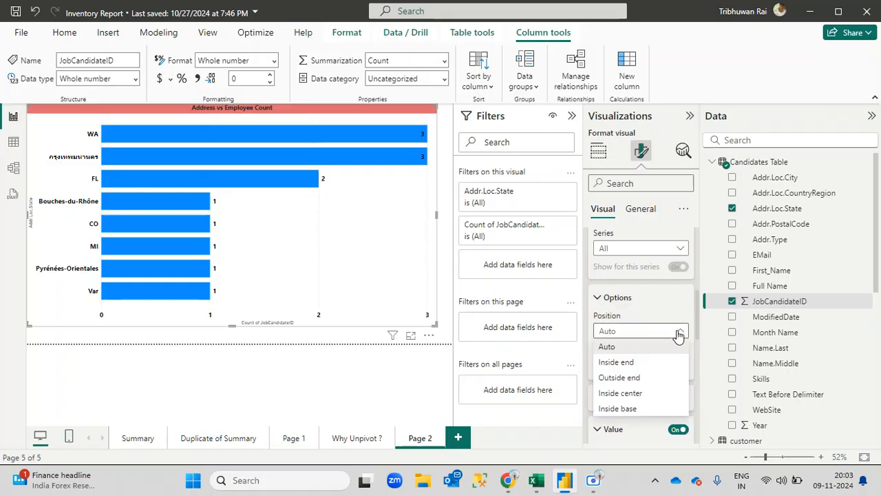
pyautogui.click(635, 395)
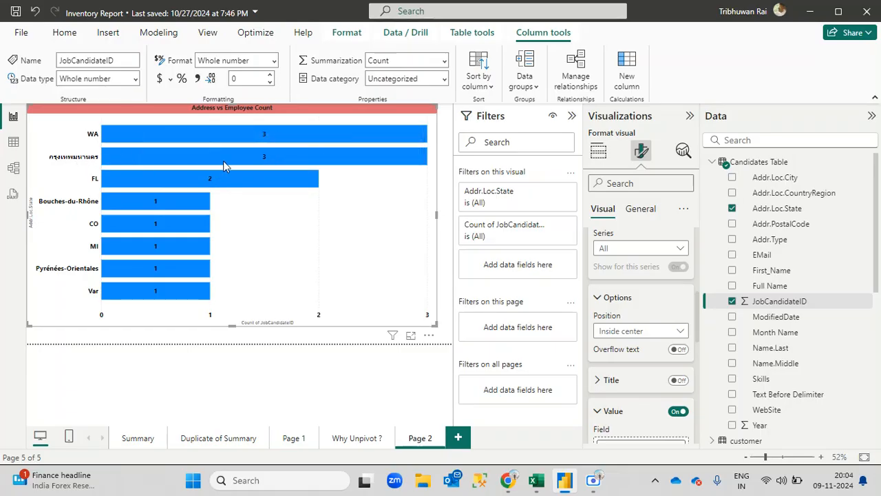
pyautogui.moveTo(208, 187)
# Step: Try the Inside end, Outside end and Inside base data label positions, and return to Inside center
pyautogui.click(677, 331)
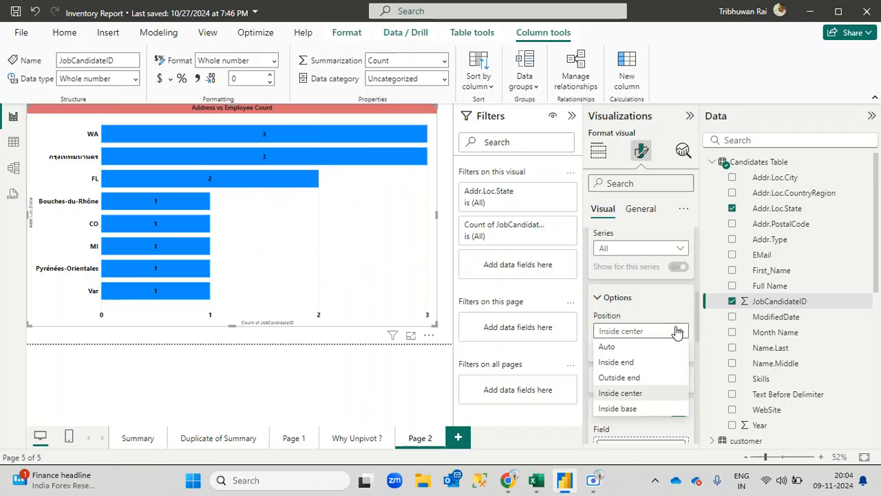
pyautogui.click(639, 362)
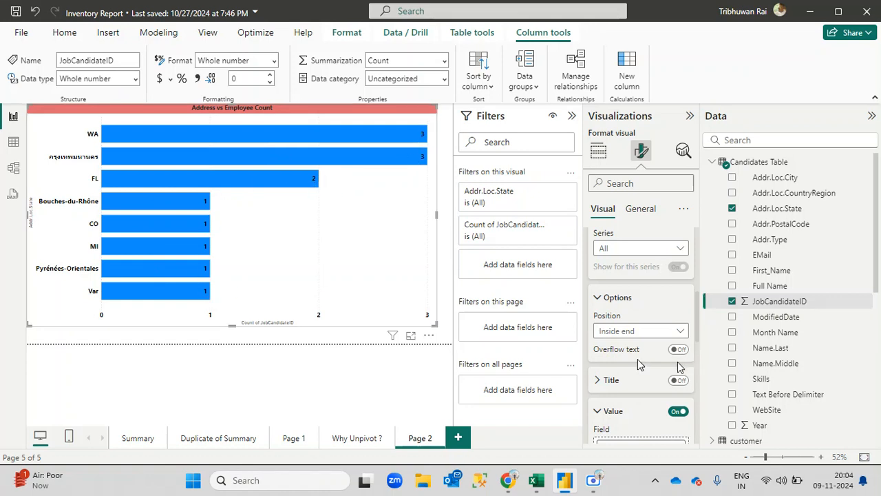
pyautogui.click(670, 332)
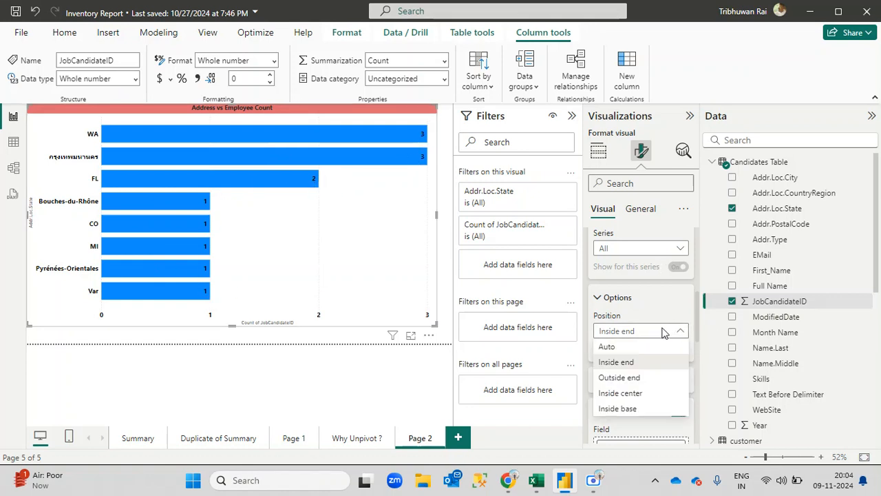
pyautogui.click(634, 379)
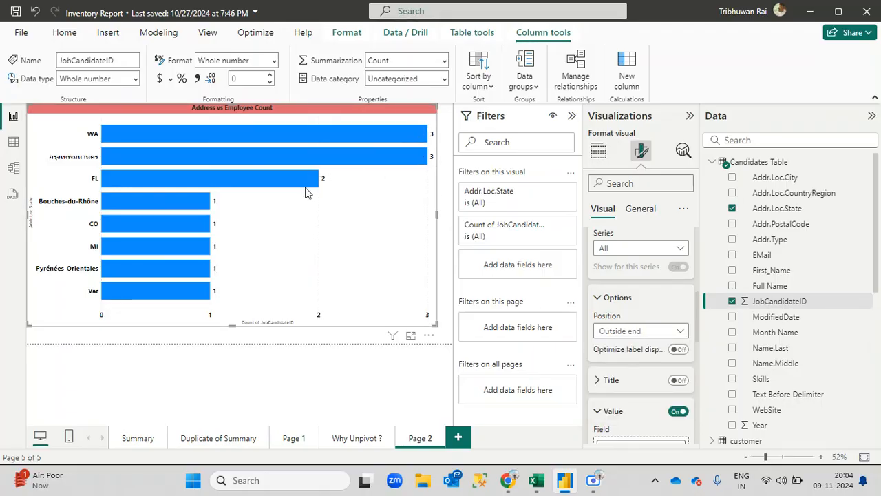
pyautogui.click(670, 332)
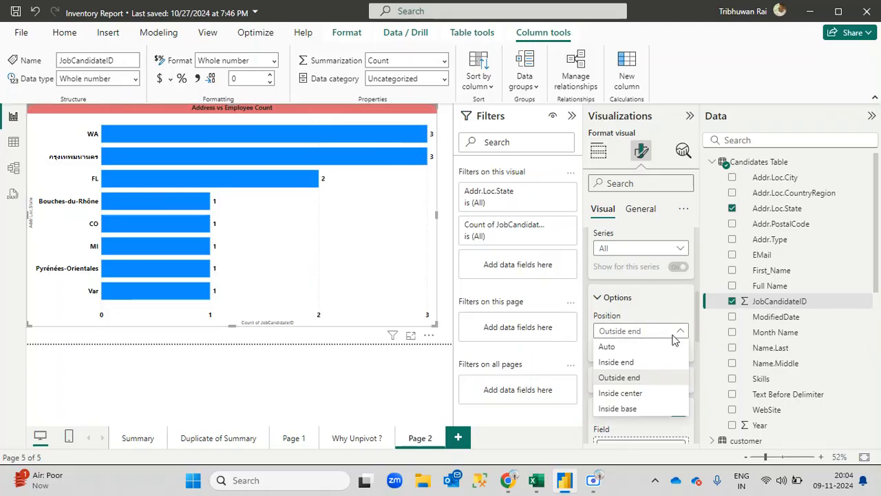
pyautogui.click(618, 409)
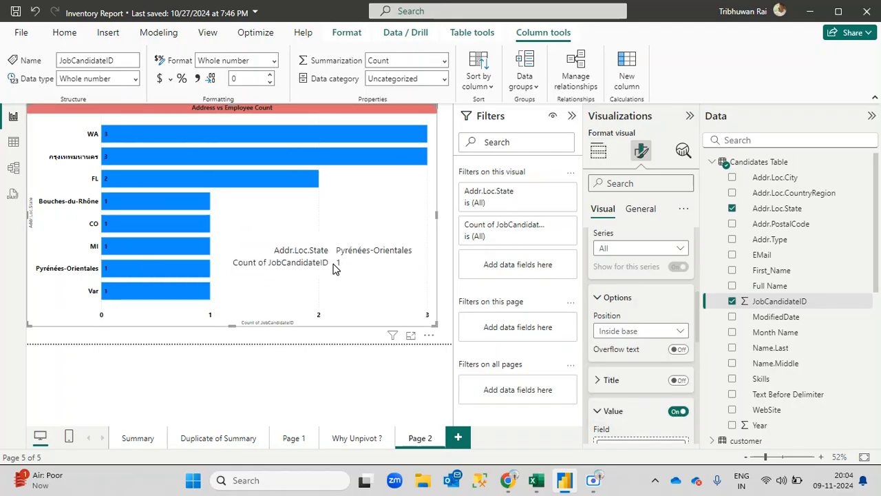
pyautogui.click(665, 332)
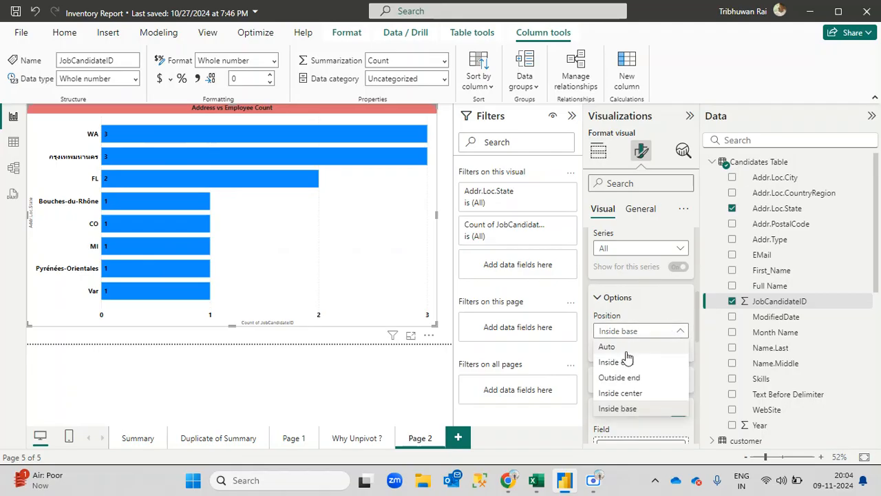
pyautogui.press('Escape')
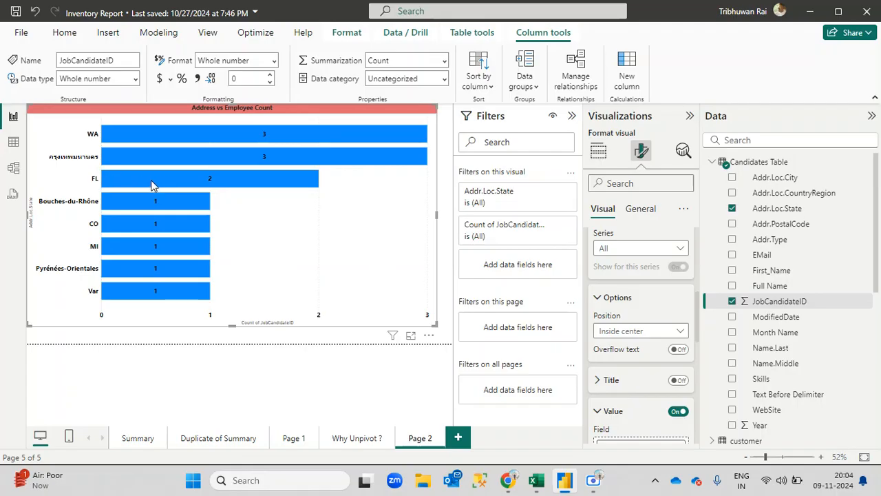
# Step: Examine the tooltip on the FL bar and compare it with the fields assigned to the chart's axes
pyautogui.moveTo(154, 184)
pyautogui.moveTo(267, 184)
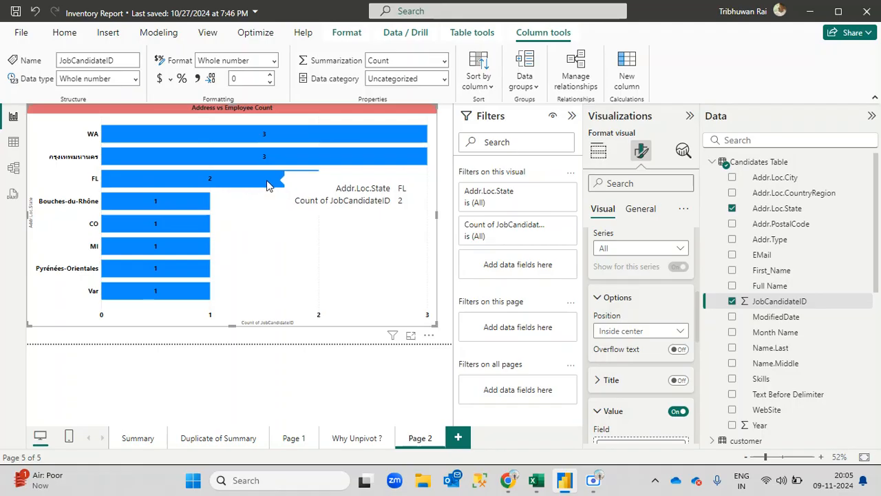
pyautogui.click(598, 153)
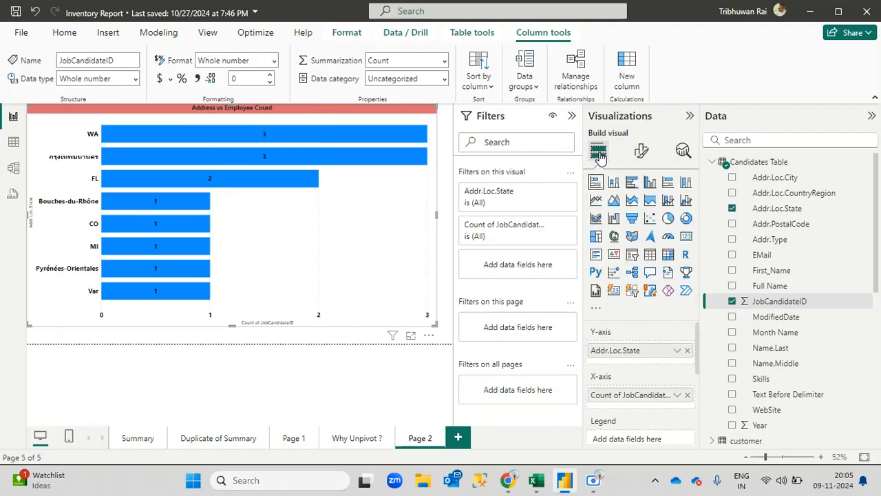
pyautogui.scroll(-1, 639, 349)
pyautogui.scroll(1, 651, 343)
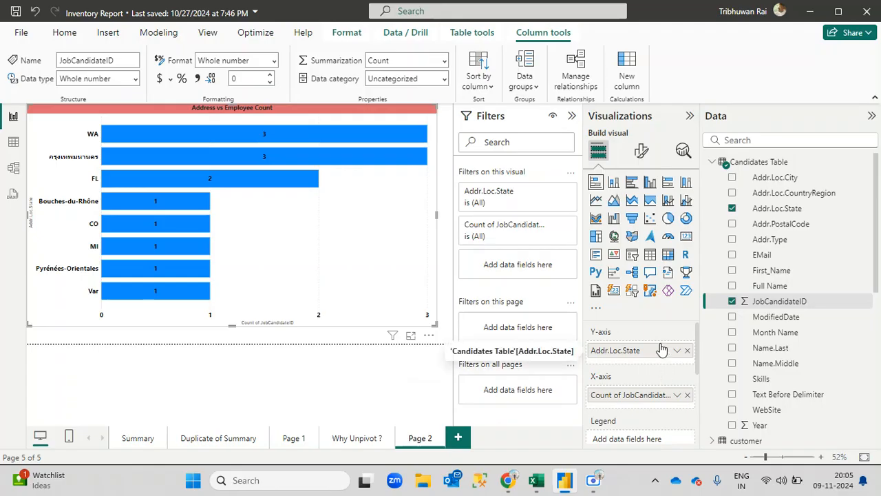
pyautogui.moveTo(262, 160)
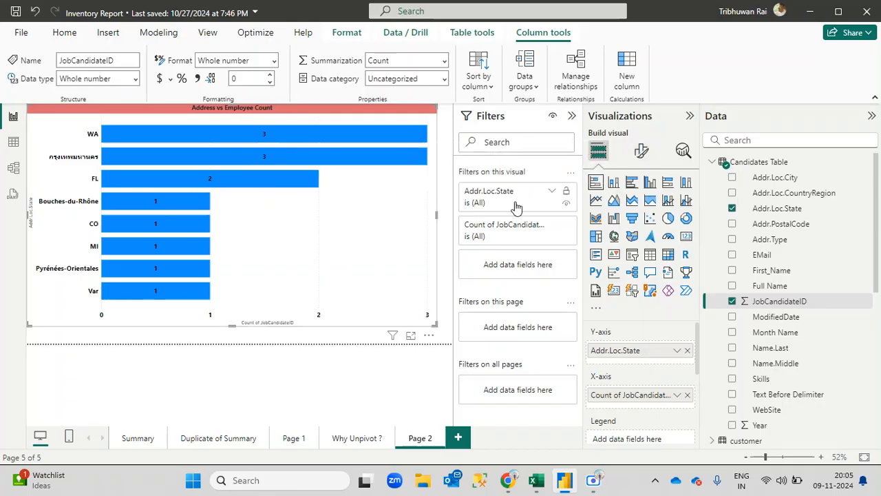
# Step: Switch the chart's tooltips off and back on in its general formatting options
pyautogui.click(641, 153)
pyautogui.scroll(-2, 672, 413)
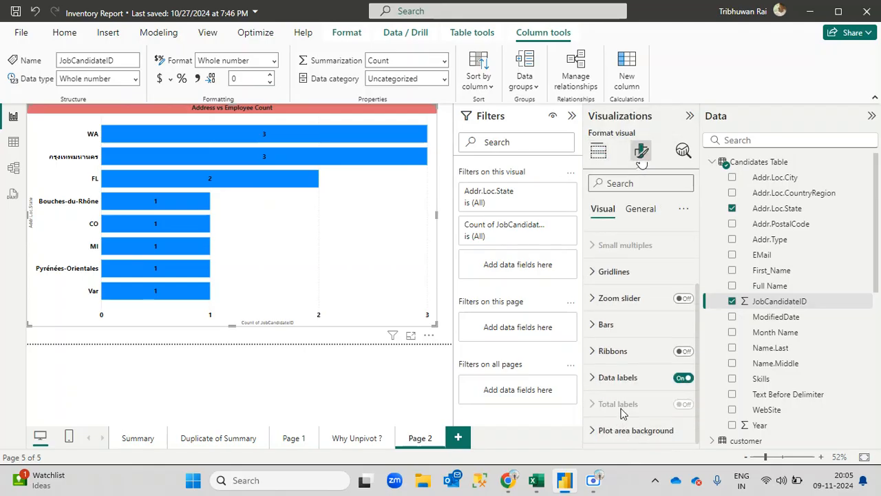
pyautogui.scroll(2, 615, 409)
pyautogui.click(639, 210)
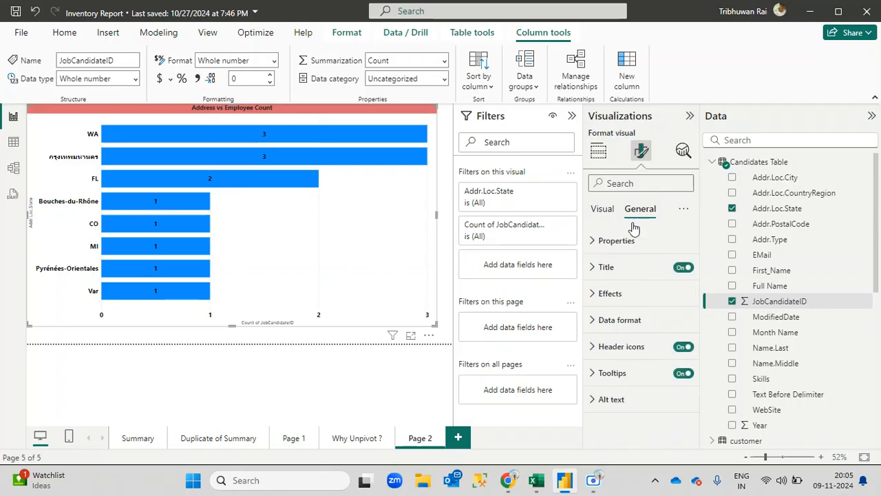
pyautogui.click(682, 374)
pyautogui.click(683, 374)
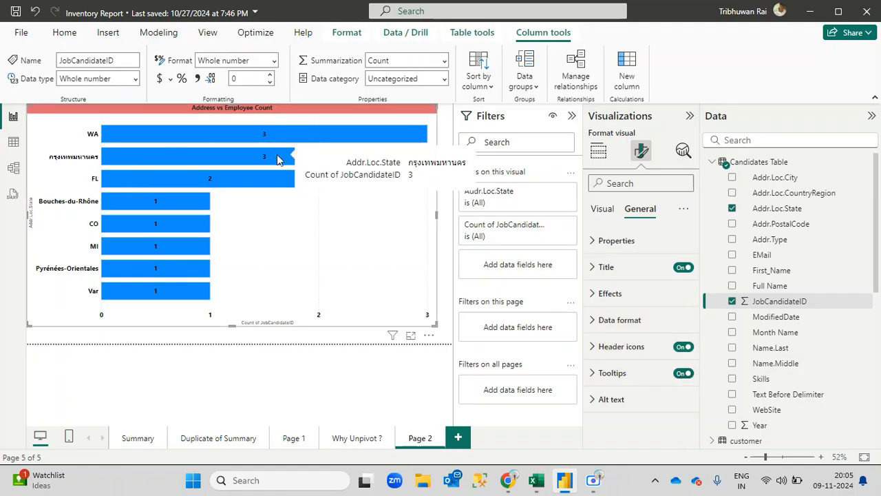
# Step: Set the background color of the chart's tooltips to light pink
pyautogui.click(593, 372)
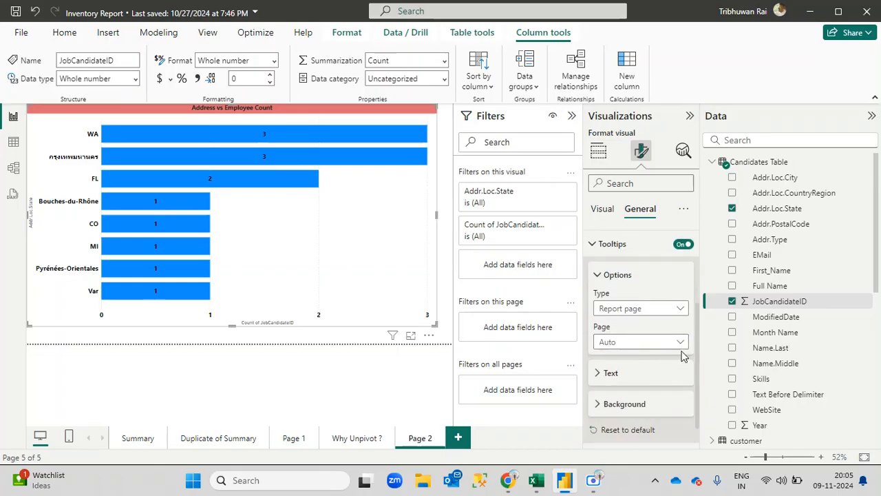
pyautogui.scroll(-1, 638, 386)
pyautogui.click(600, 374)
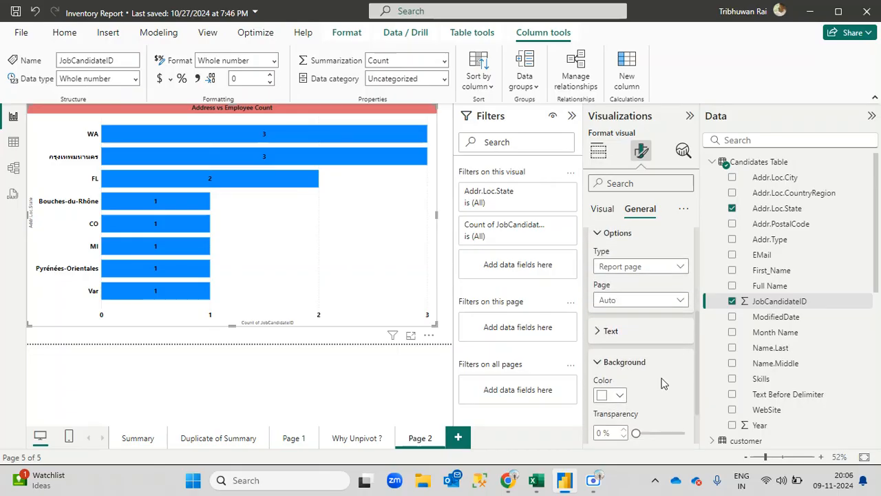
pyautogui.scroll(-2, 663, 384)
pyautogui.click(619, 347)
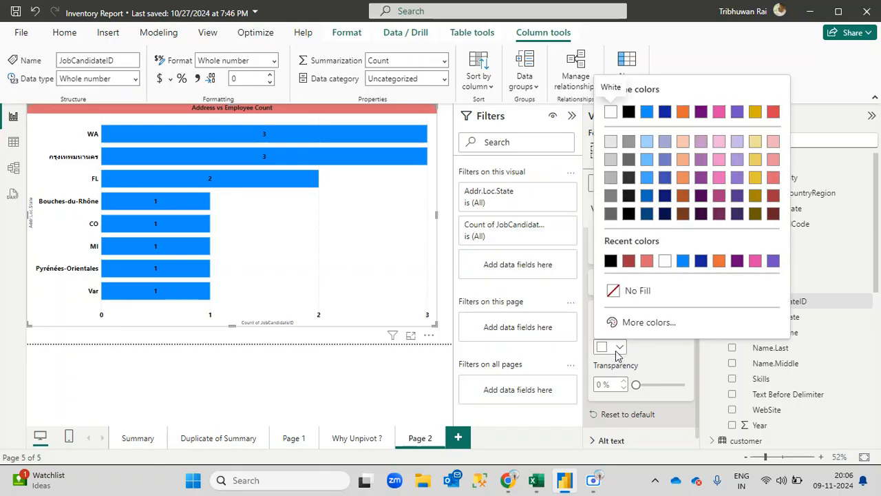
pyautogui.click(719, 162)
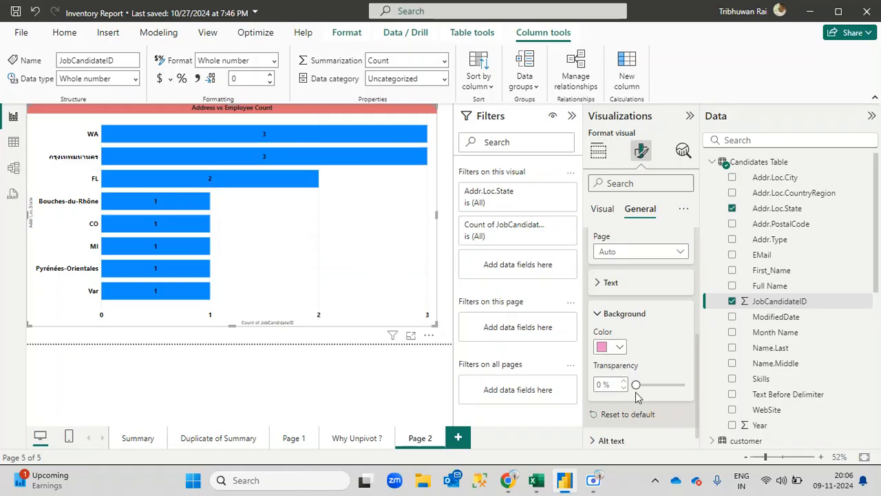
# Step: Try 62% transparency for the tooltip background, return it to 0%, and check the tooltips on the bars
pyautogui.moveTo(635, 386); pyautogui.dragTo(665, 386)
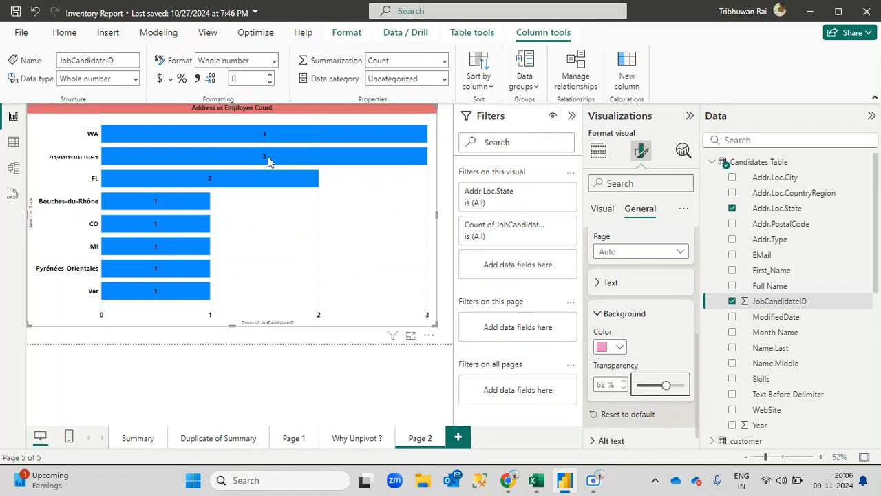
pyautogui.moveTo(260, 175)
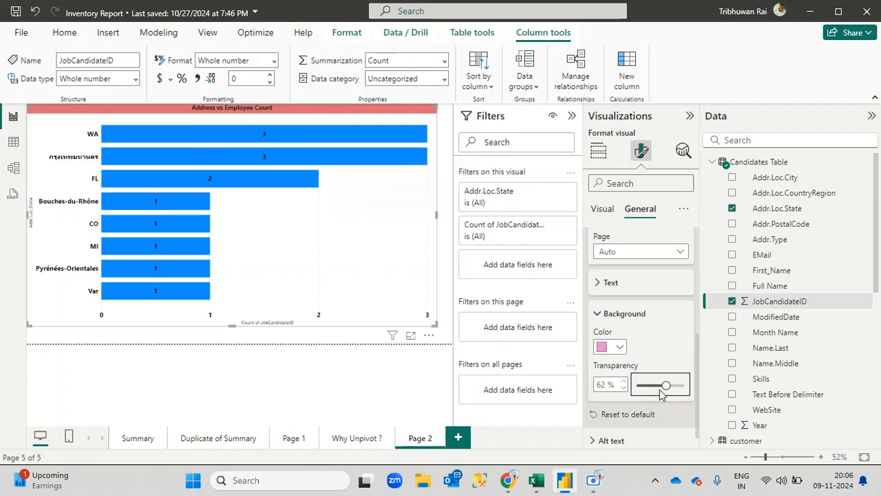
pyautogui.moveTo(666, 383); pyautogui.dragTo(688, 385)
pyautogui.moveTo(685, 383); pyautogui.dragTo(635, 384)
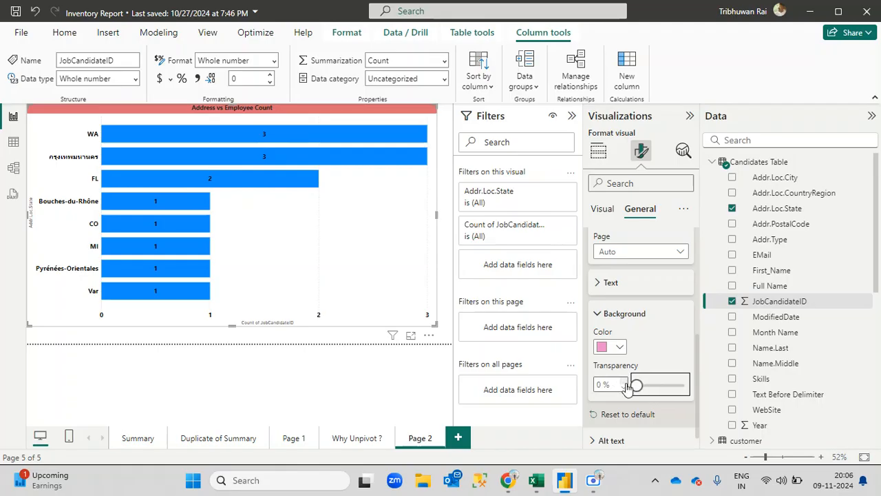
pyautogui.moveTo(253, 182)
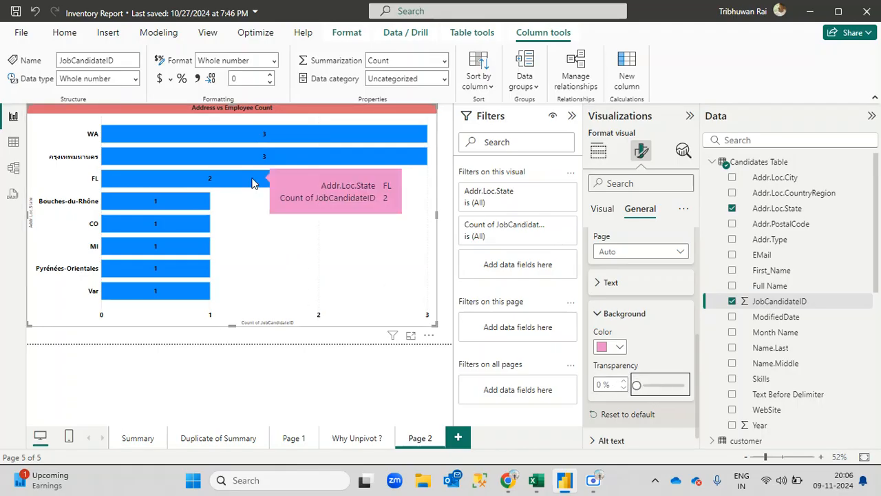
pyautogui.moveTo(267, 134)
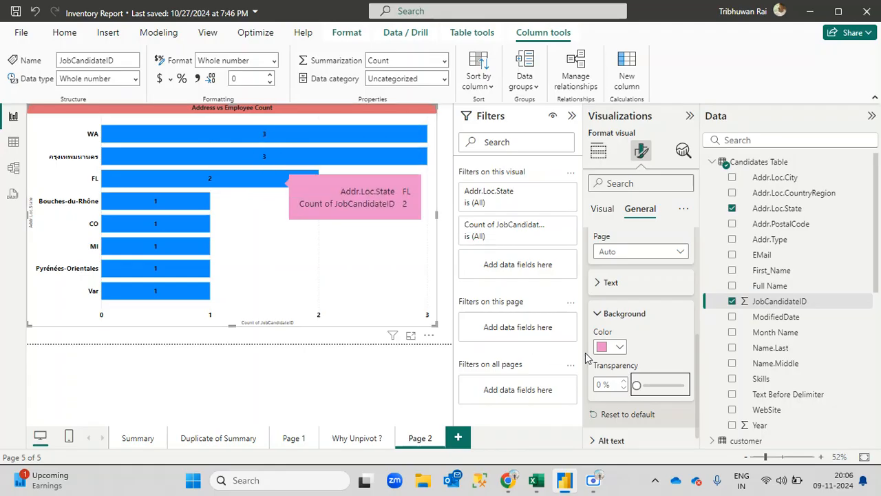
pyautogui.scroll(-1, 655, 390)
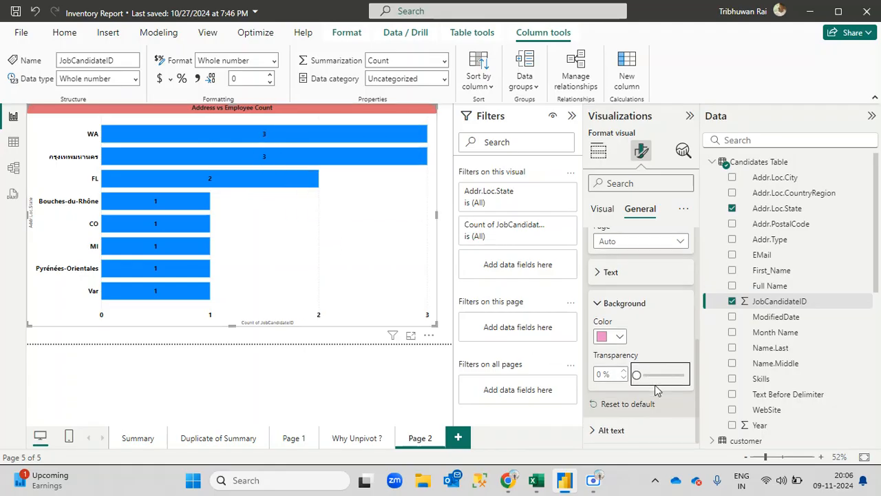
pyautogui.click(597, 303)
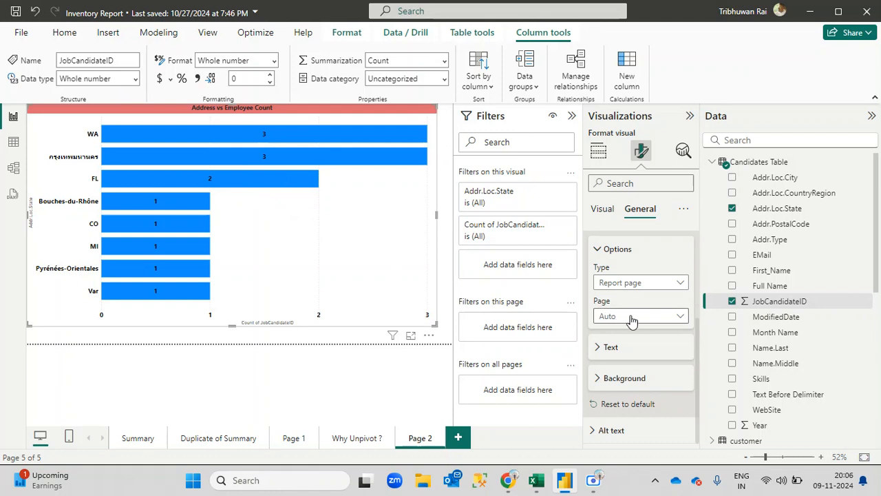
# Step: Set the tooltip text's value color to dark red and its drill text and icon color to light orange
pyautogui.click(611, 347)
pyautogui.scroll(-1, 649, 356)
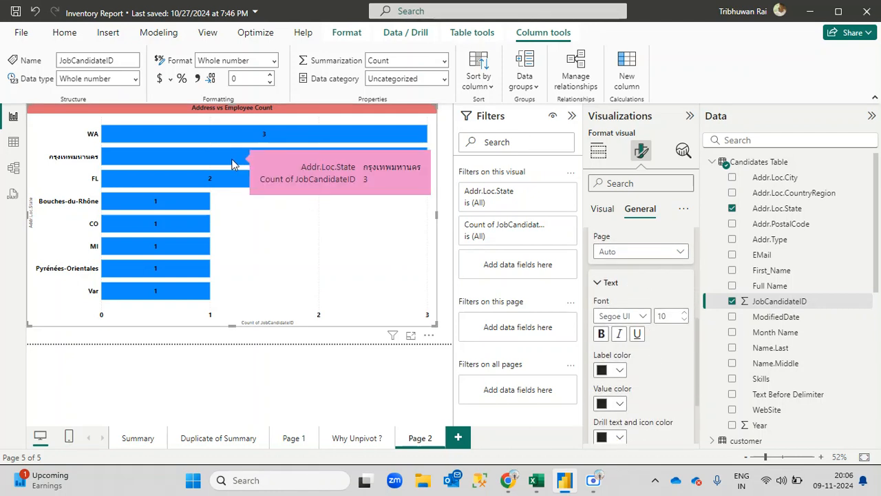
pyautogui.scroll(-1, 663, 404)
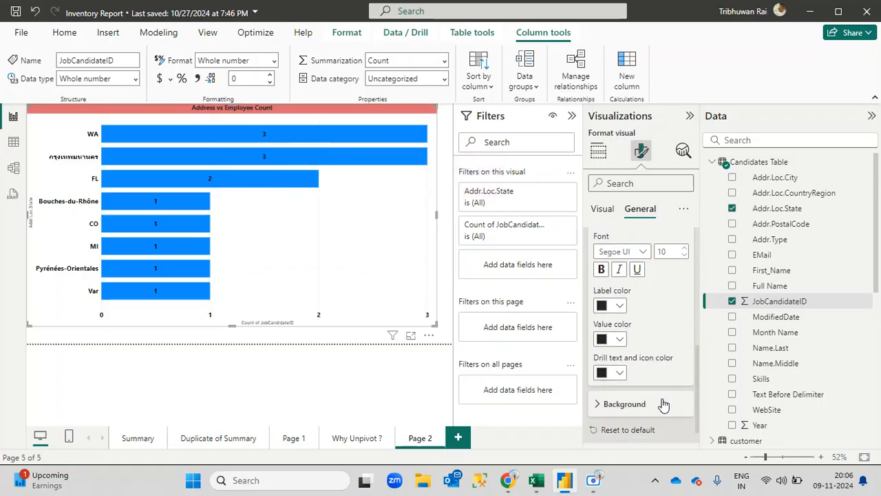
pyautogui.click(619, 339)
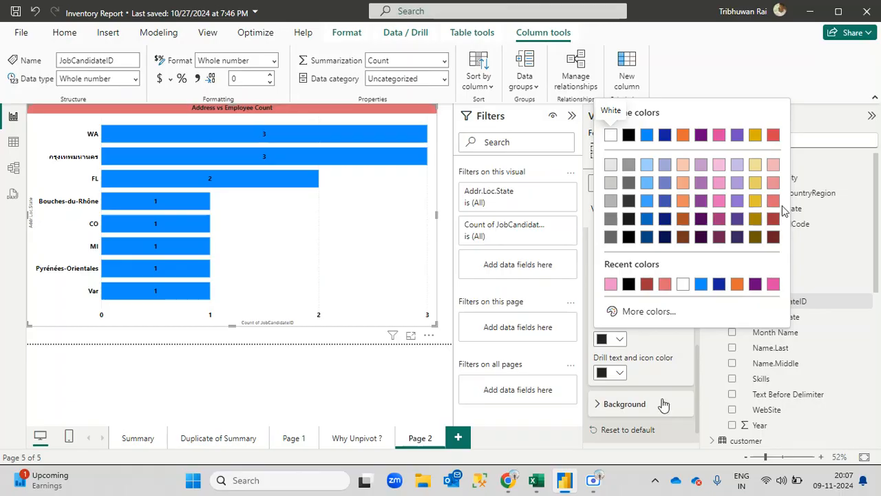
pyautogui.click(773, 236)
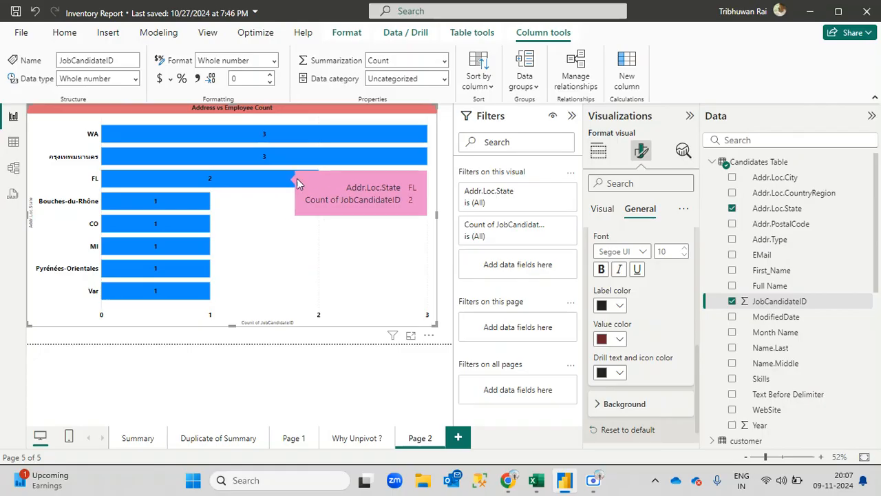
pyautogui.click(620, 374)
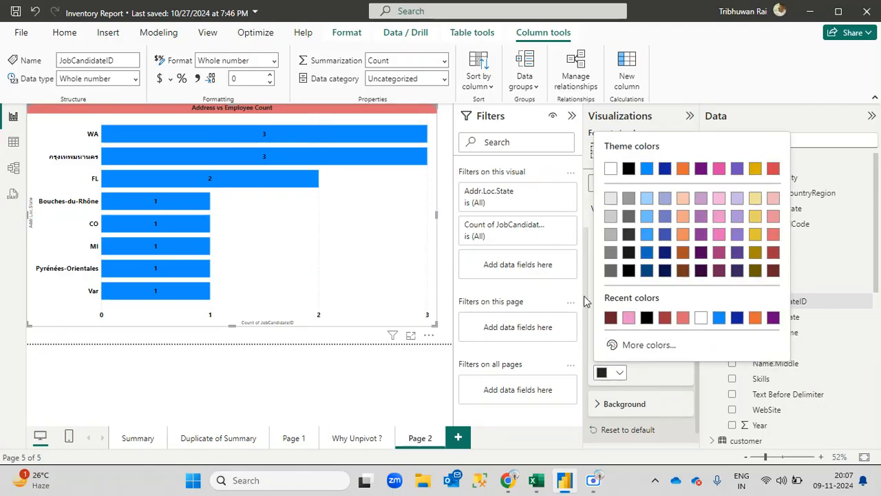
pyautogui.click(683, 235)
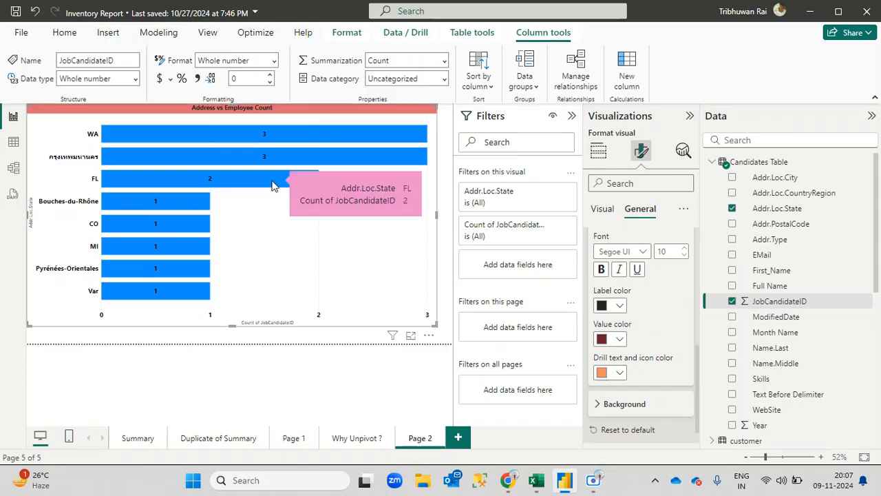
# Step: Set the tooltip label color to the same light orange and check the tooltip on a bar
pyautogui.click(617, 305)
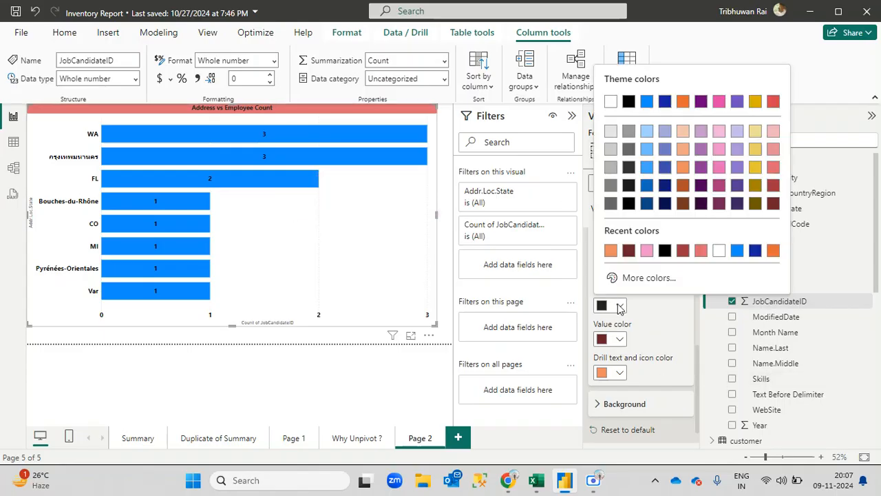
pyautogui.click(611, 250)
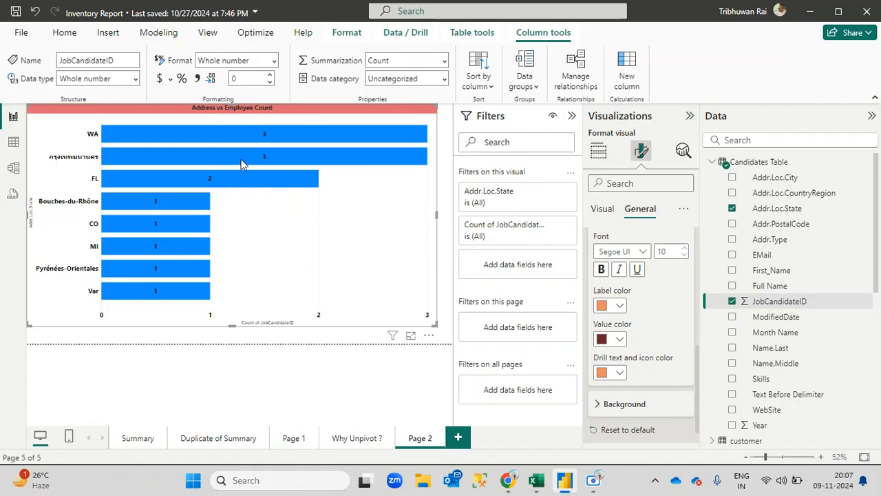
pyautogui.moveTo(241, 161)
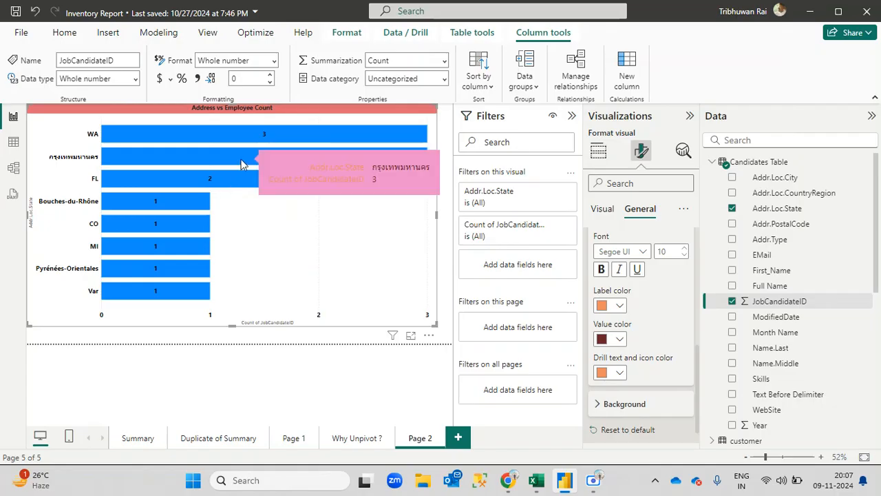
# Step: Try dark gray as the tooltip value color, replace it with light yellow, and check the tooltip on the bars
pyautogui.click(618, 339)
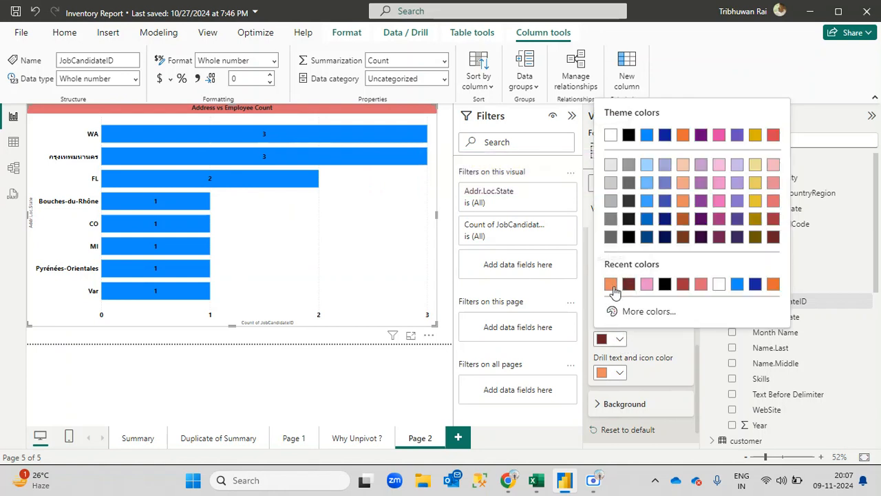
pyautogui.click(629, 201)
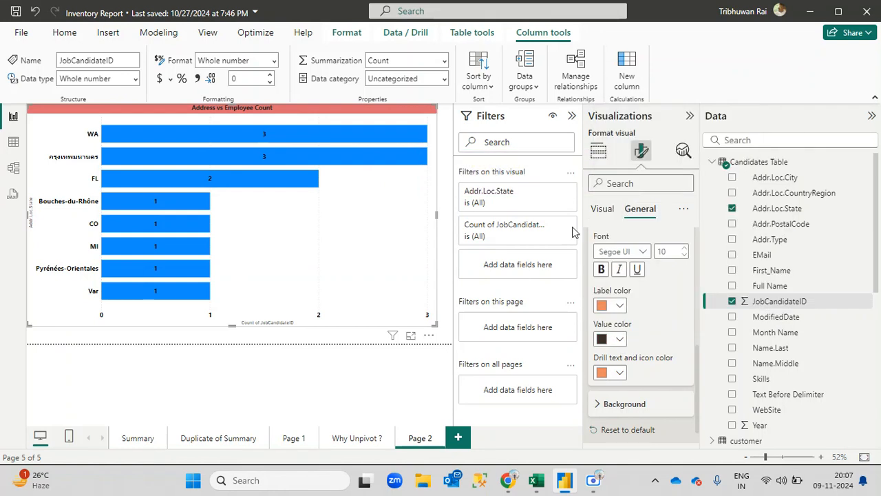
pyautogui.moveTo(227, 181)
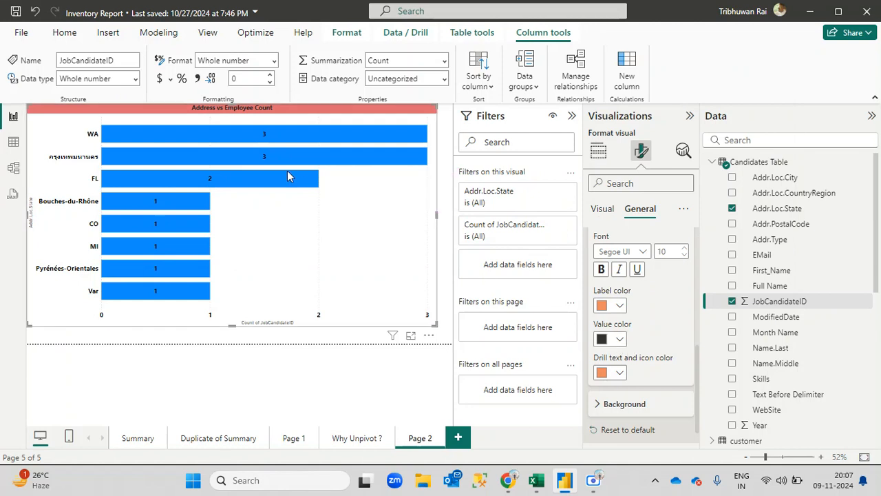
pyautogui.moveTo(287, 158)
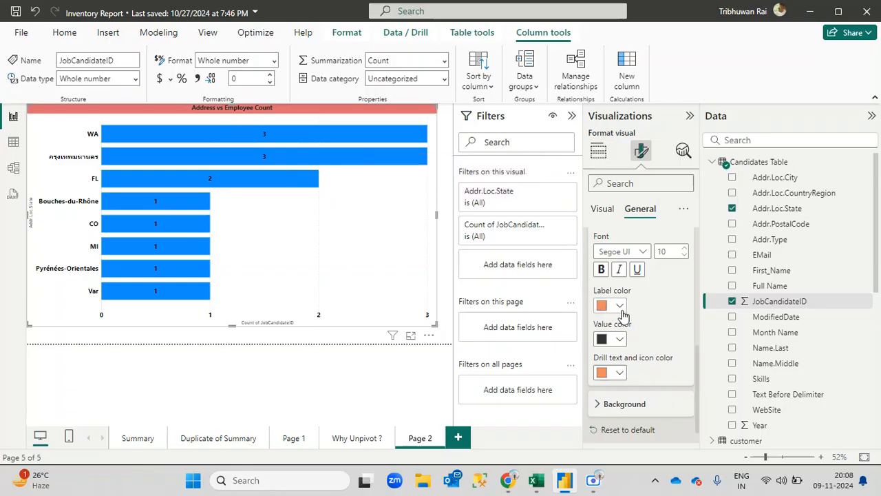
pyautogui.click(620, 340)
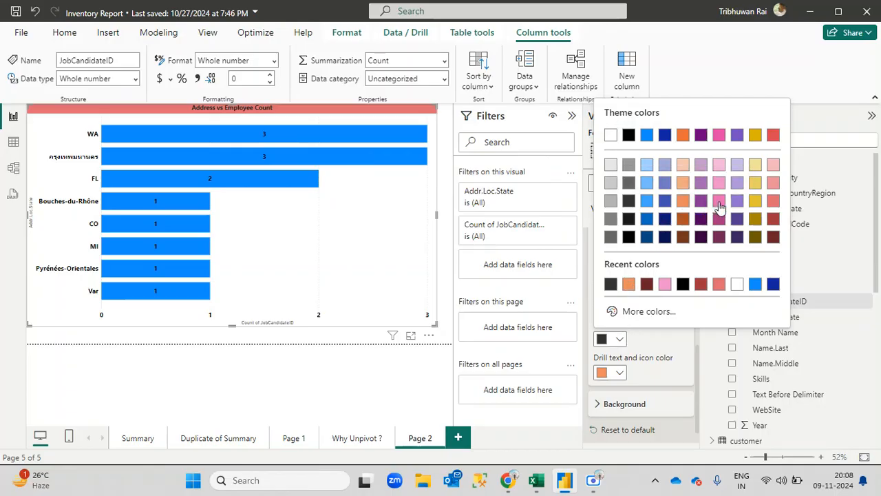
pyautogui.click(755, 164)
pyautogui.moveTo(263, 180)
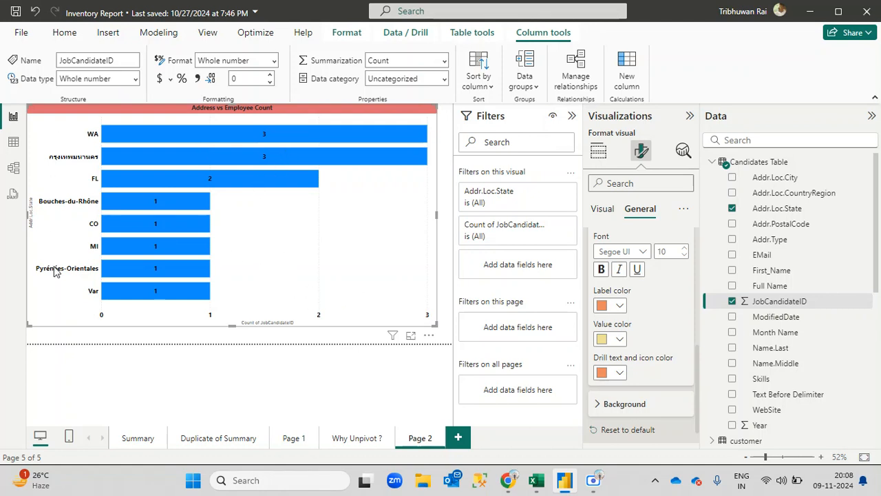
# Step: Enlarge the chart to the full page width and set the color of its vertical gridlines to dark red
pyautogui.moveTo(437, 325); pyautogui.dragTo(434, 342)
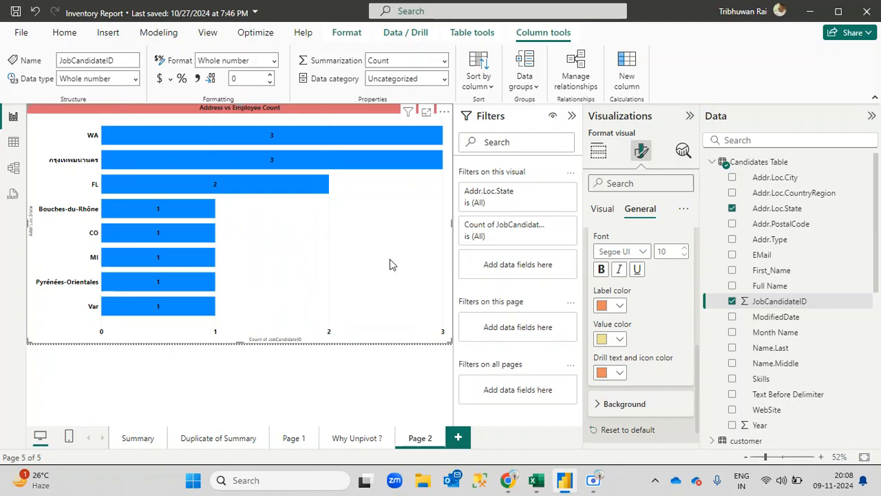
pyautogui.scroll(5, 634, 303)
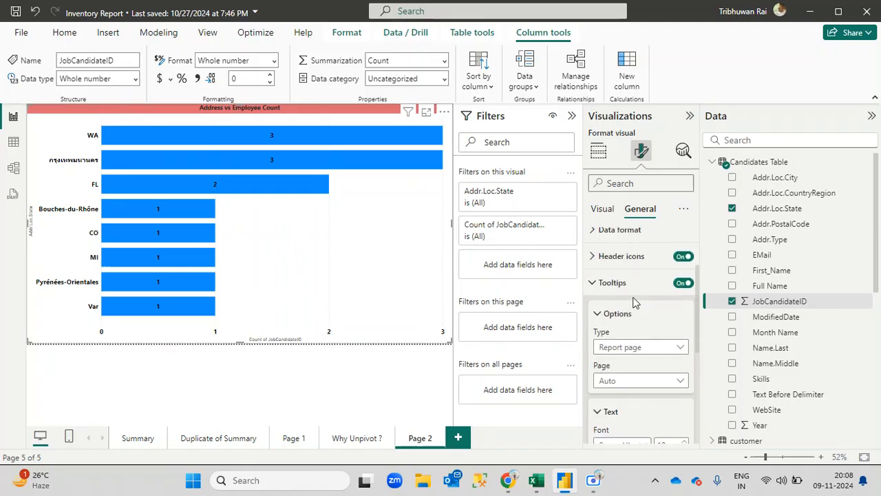
pyautogui.click(591, 285)
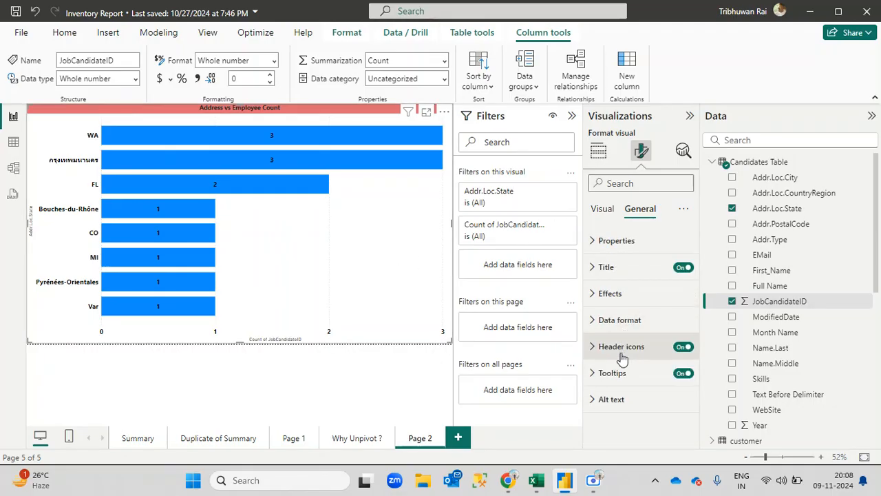
pyautogui.click(604, 213)
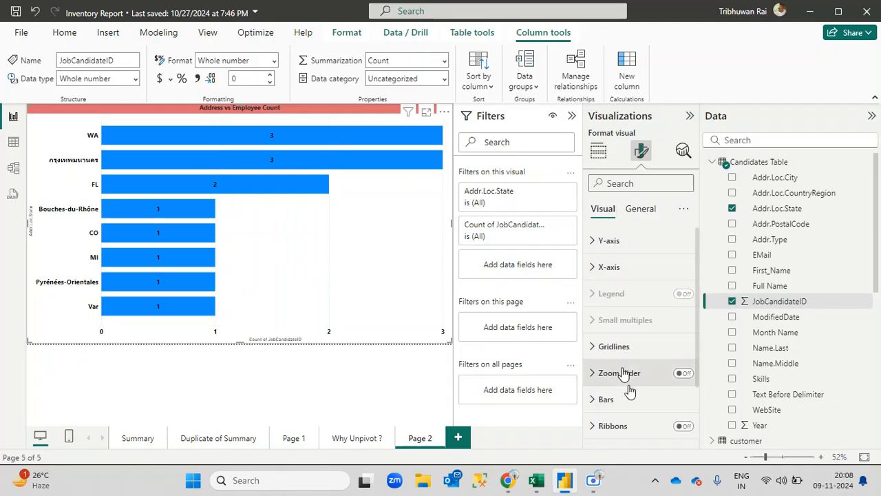
pyautogui.scroll(-2, 630, 394)
pyautogui.click(612, 288)
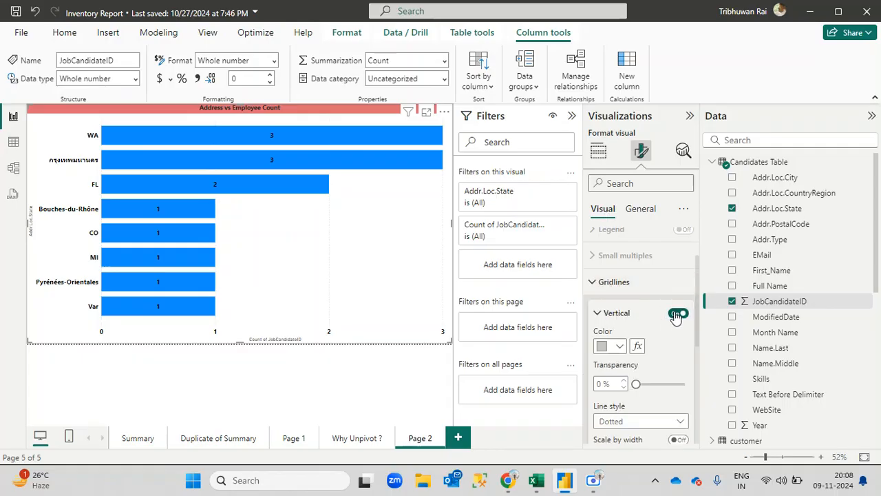
pyautogui.click(618, 350)
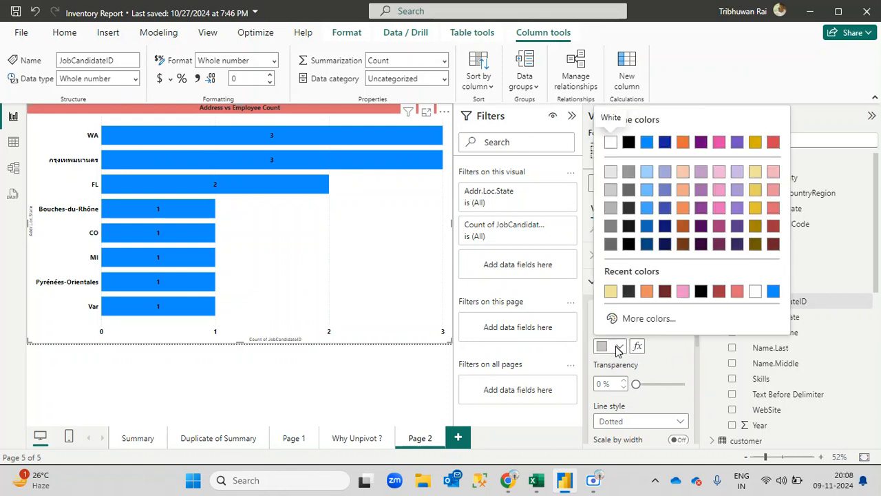
pyautogui.click(666, 292)
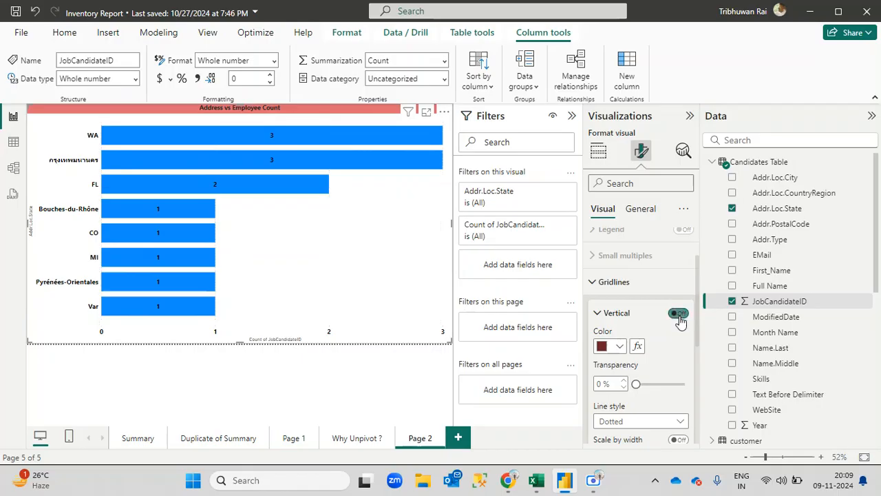
# Step: Switch the chart's vertical gridlines off and back on
pyautogui.click(679, 314)
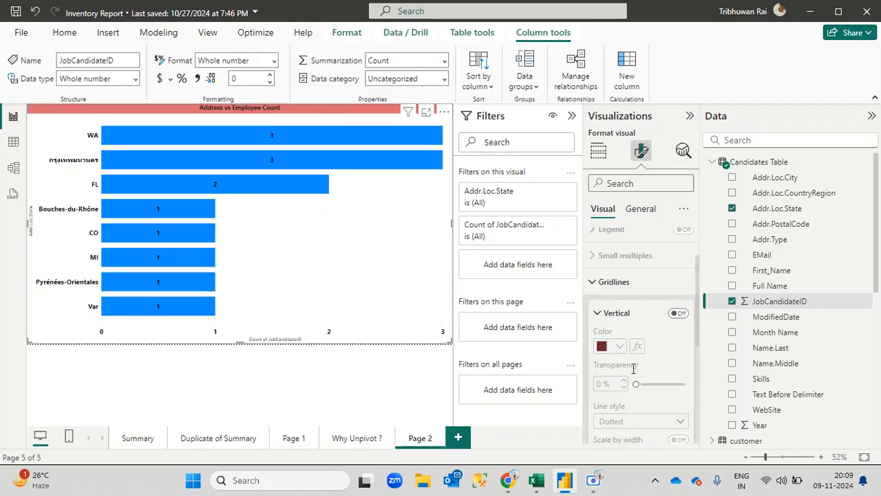
pyautogui.scroll(-2, 636, 363)
pyautogui.scroll(2, 646, 337)
pyautogui.click(678, 313)
# Step: Try the solid line style for the vertical gridlines, change it to dashed, and set the width to 4 px
pyautogui.scroll(-1, 657, 365)
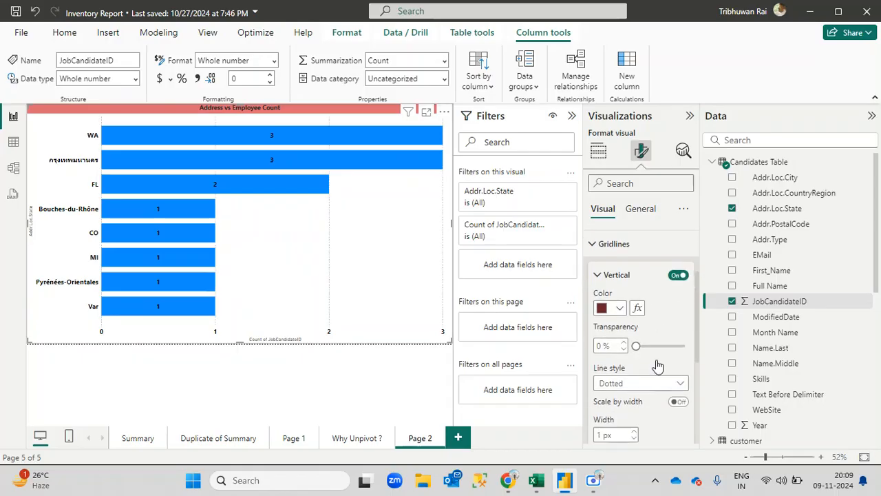
pyautogui.scroll(-1, 658, 365)
pyautogui.click(665, 356)
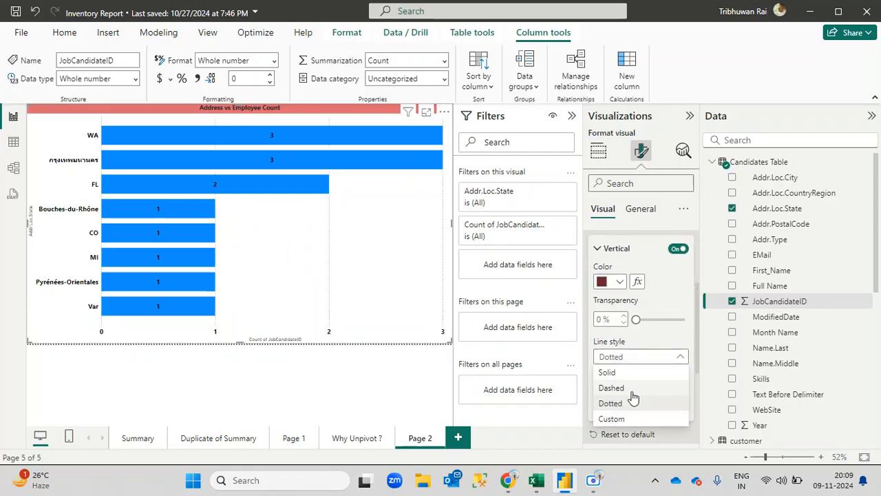
pyautogui.click(641, 371)
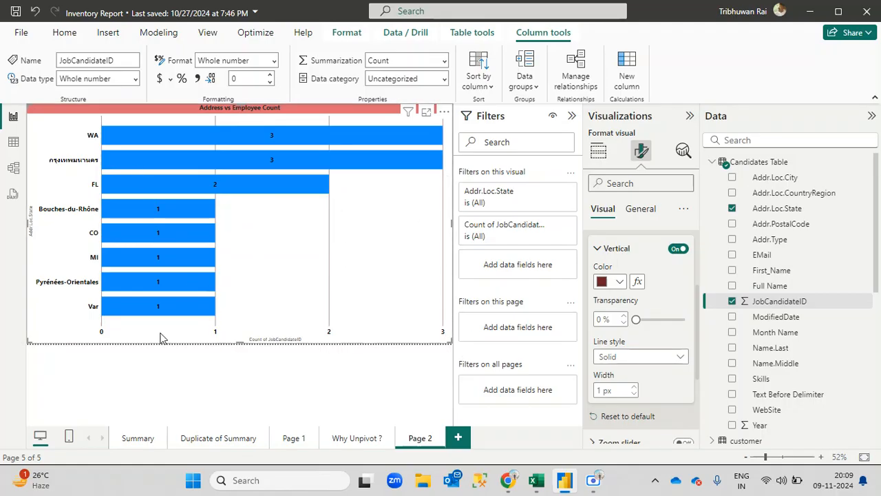
pyautogui.click(662, 357)
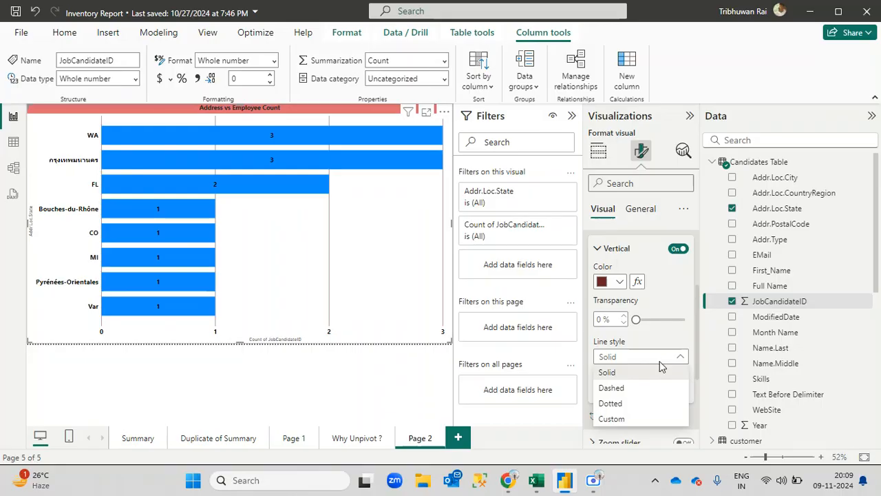
pyautogui.click(623, 393)
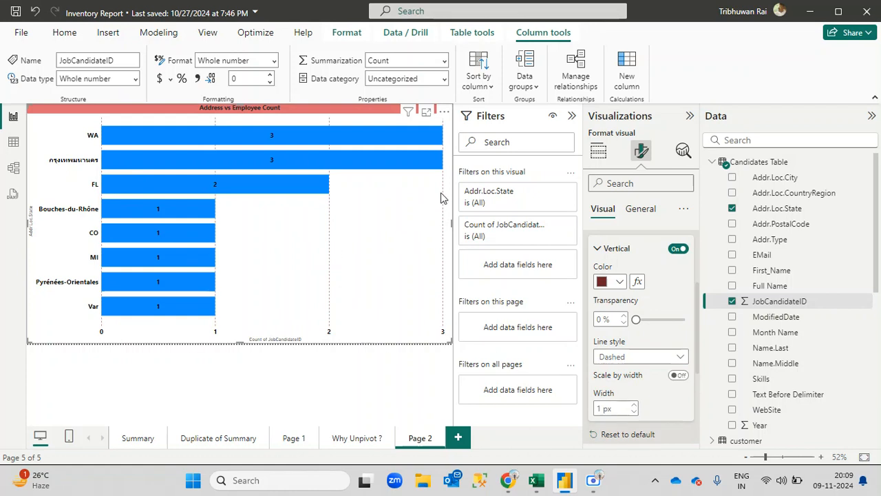
pyautogui.click(634, 411)
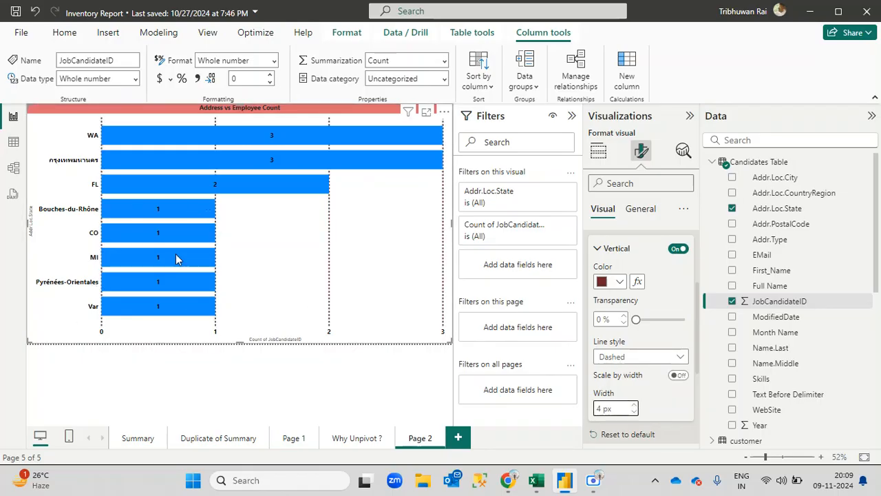
# Step: Turn off the chart's vertical gridlines and collapse their settings
pyautogui.scroll(-3, 630, 427)
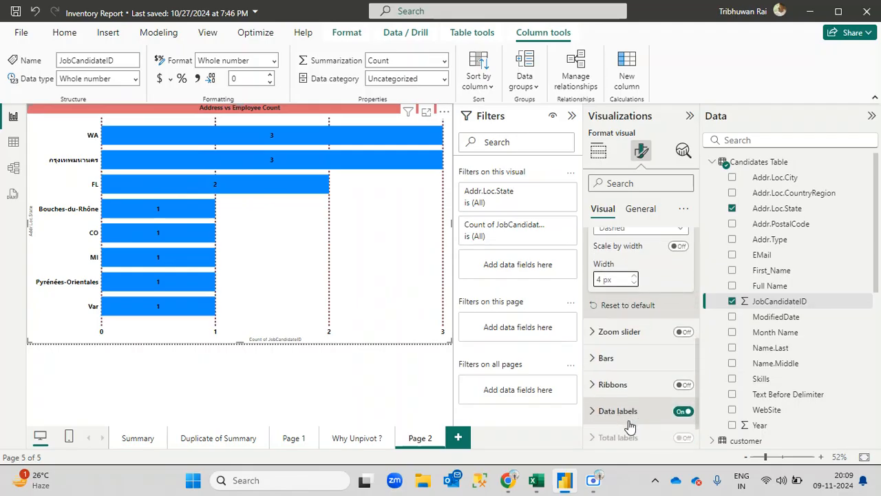
pyautogui.scroll(1, 617, 336)
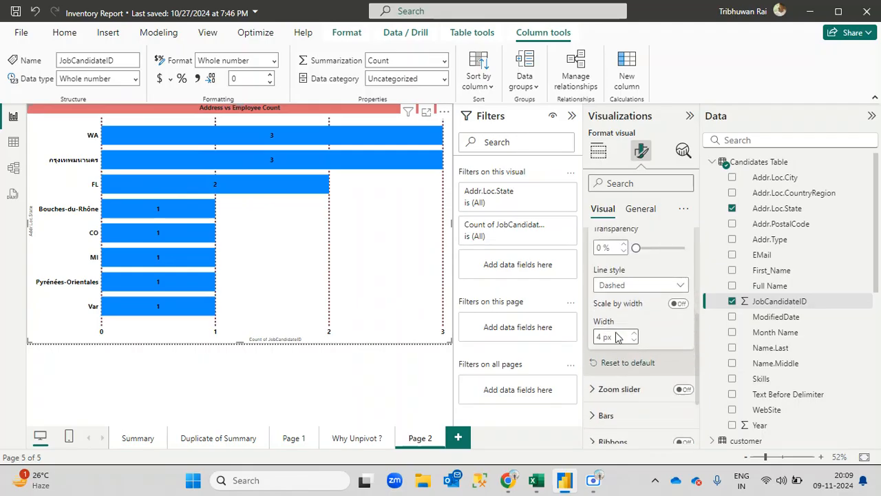
pyautogui.scroll(1, 618, 336)
pyautogui.click(678, 247)
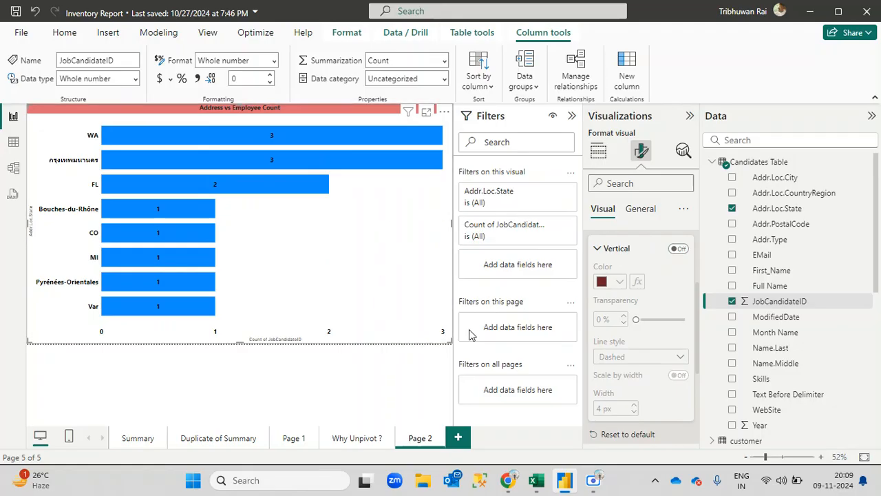
pyautogui.scroll(1, 644, 342)
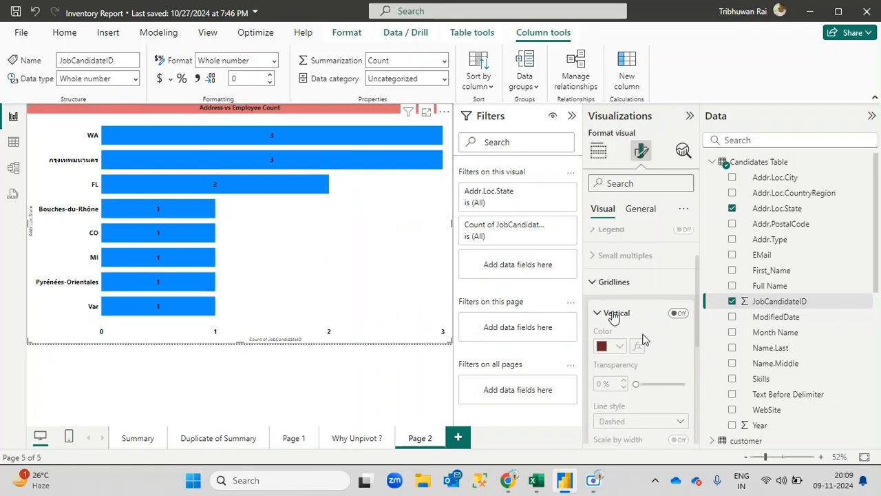
pyautogui.click(609, 313)
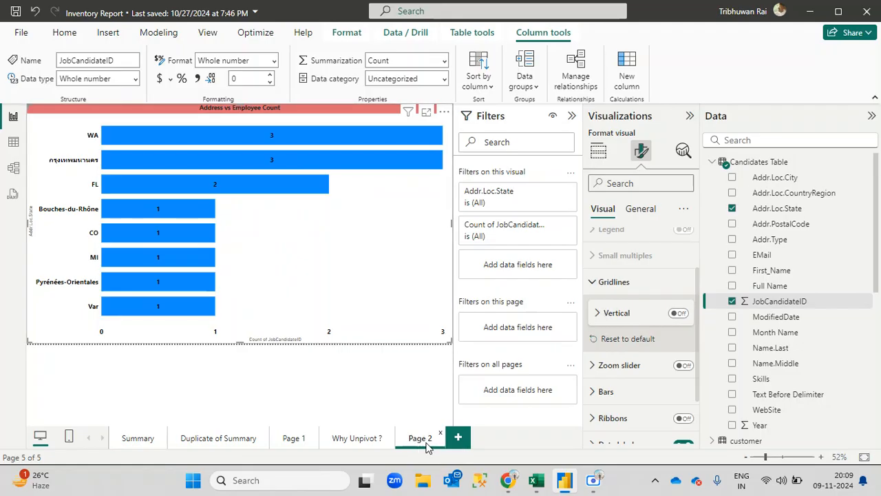
# Step: Shrink the bar chart to about two thirds of the page width
pyautogui.moveTo(446, 339); pyautogui.dragTo(317, 263)
pyautogui.moveTo(262, 205)
pyautogui.mouseDown()
pyautogui.moveTo(263, 213)
pyautogui.moveTo(265, 206)
pyautogui.mouseUp()
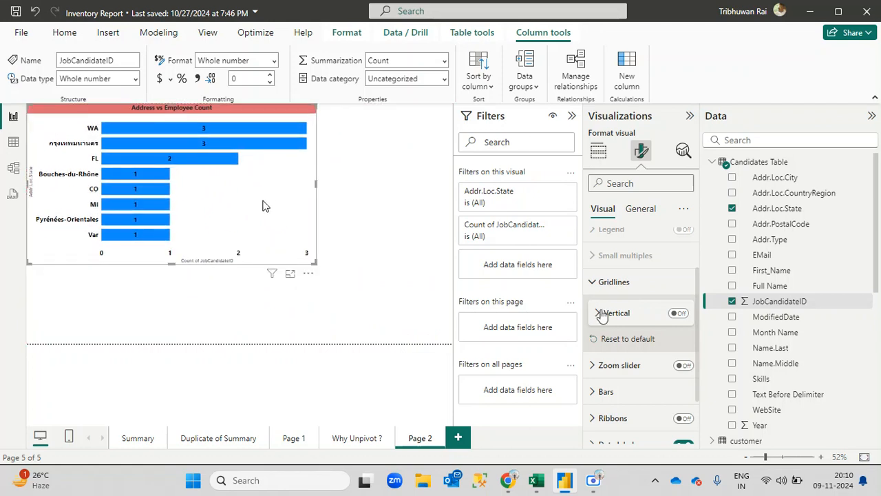
# Step: Switch the vertical gridlines on and back off while reducing the chart's height, and enlarge the chart to the full page width
pyautogui.click(678, 315)
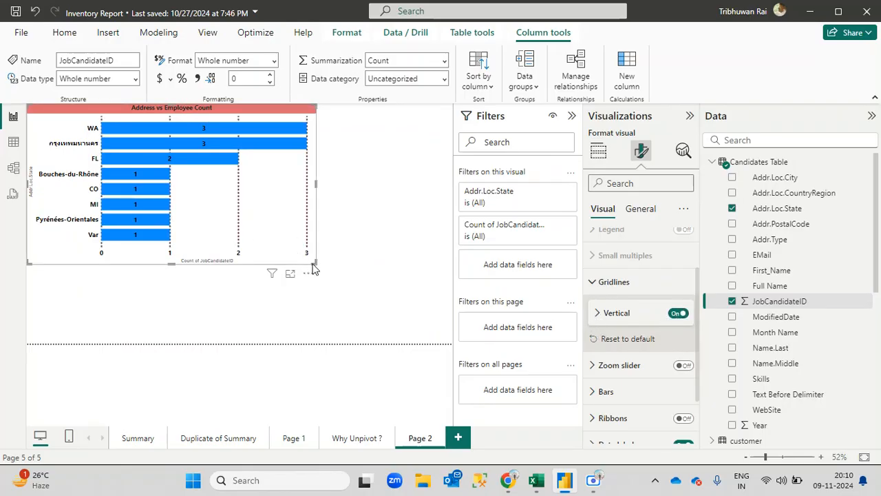
pyautogui.moveTo(314, 262); pyautogui.dragTo(314, 228)
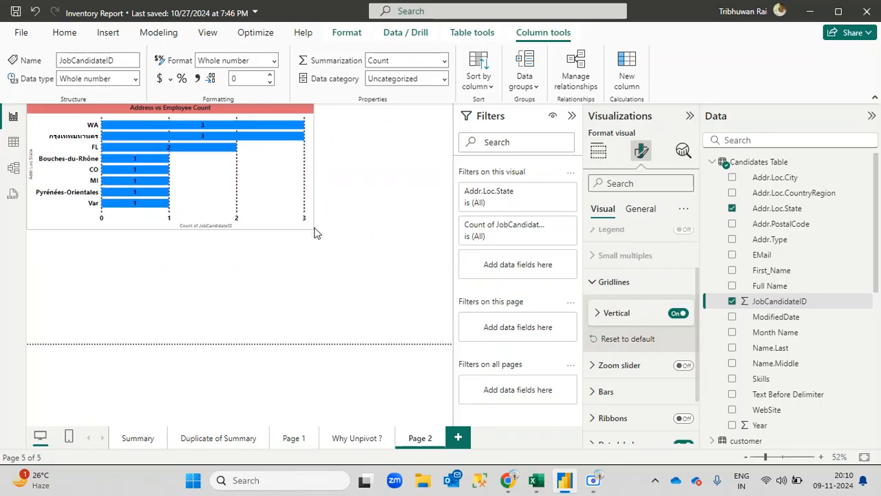
pyautogui.click(679, 314)
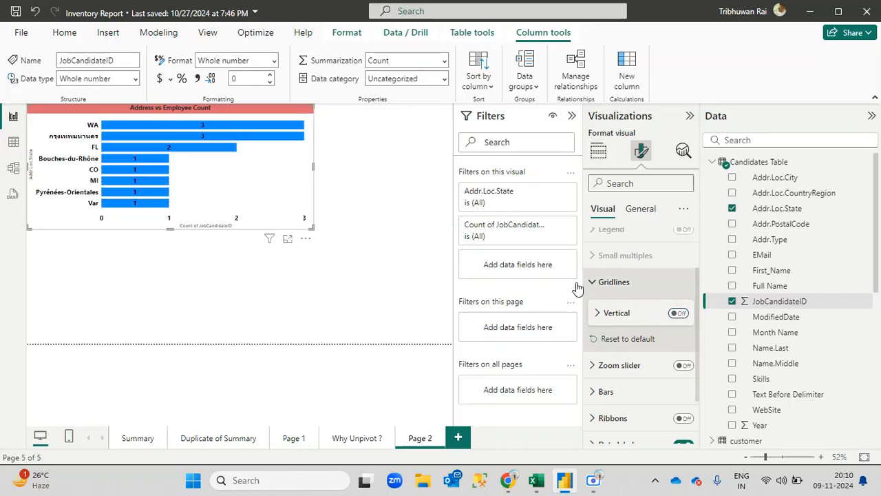
pyautogui.moveTo(308, 231); pyautogui.dragTo(449, 340)
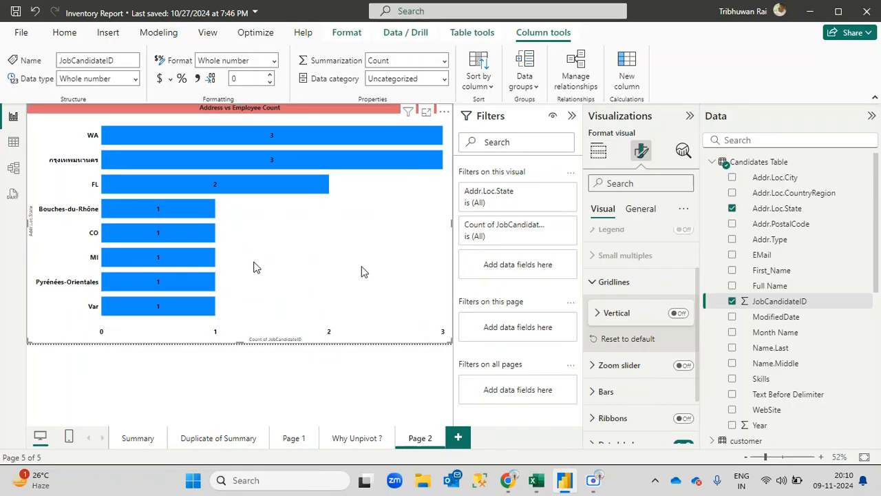
# Step: Set the default summarization of the JobCandidateID column to Sum
pyautogui.click(603, 158)
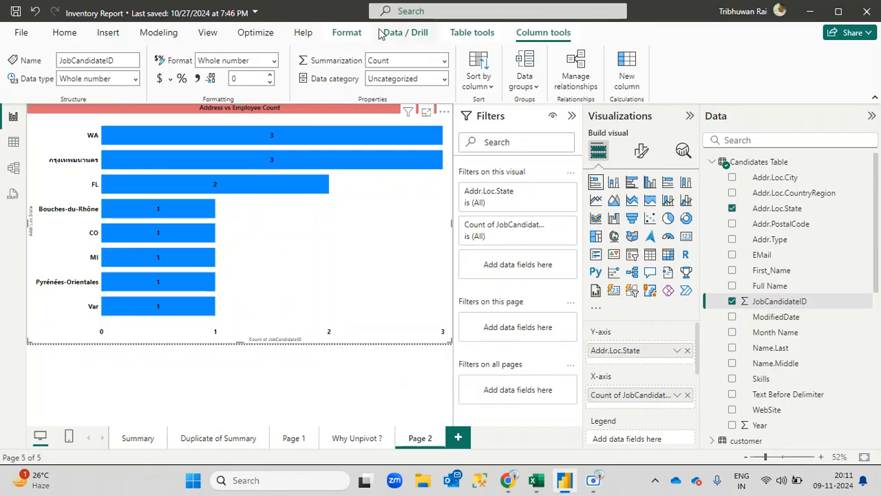
pyautogui.click(444, 61)
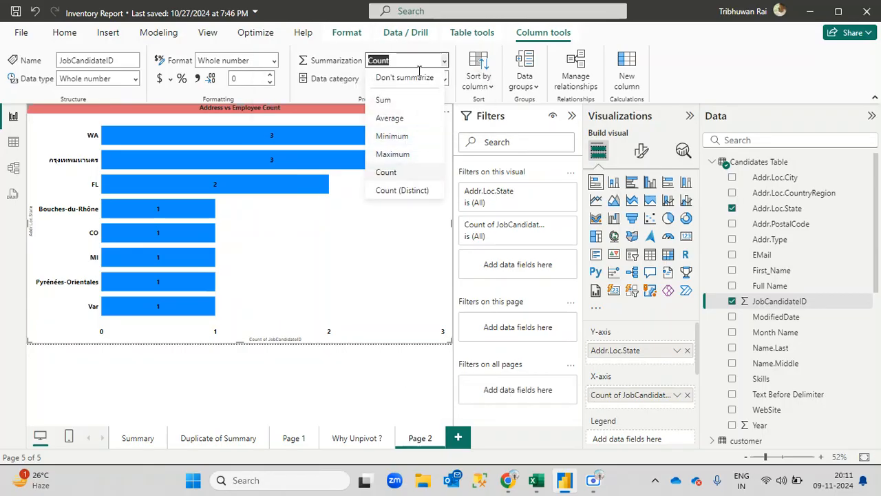
pyautogui.click(393, 105)
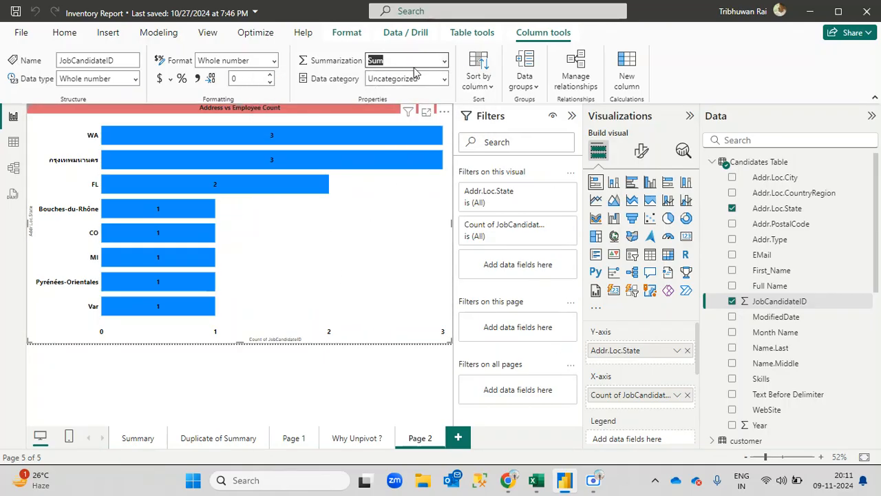
# Step: Change the aggregation of JobCandidateID on the bar chart's X-axis from Count to Sum
pyautogui.moveTo(449, 341); pyautogui.dragTo(482, 353)
pyautogui.click(676, 396)
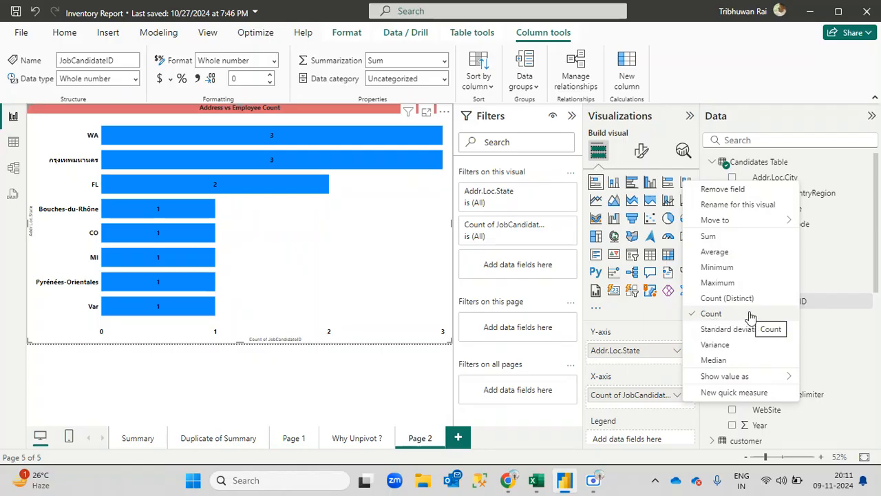
pyautogui.click(728, 235)
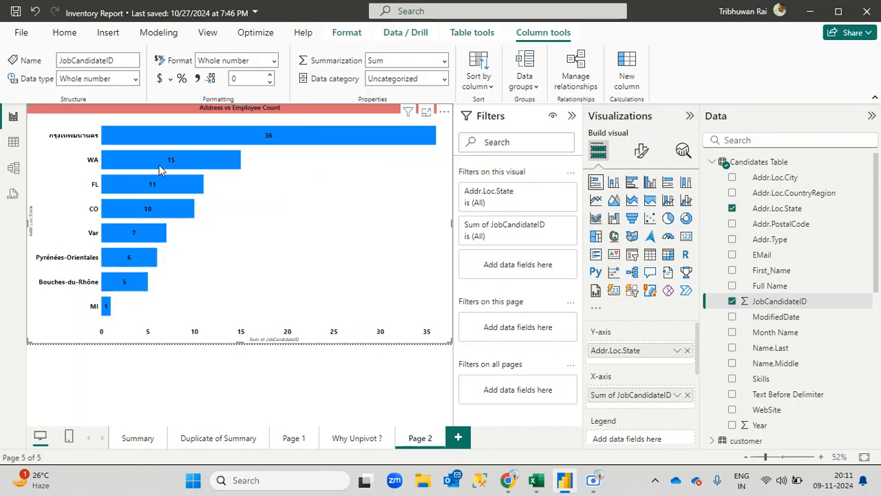
# Step: Shrink the bar chart to about two thirds of the page width, keeping it at the page's upper left corner
pyautogui.moveTo(220, 142)
pyautogui.moveTo(450, 340); pyautogui.dragTo(318, 253)
pyautogui.moveTo(240, 201)
pyautogui.mouseDown()
pyautogui.moveTo(287, 194)
pyautogui.moveTo(240, 191)
pyautogui.mouseUp()
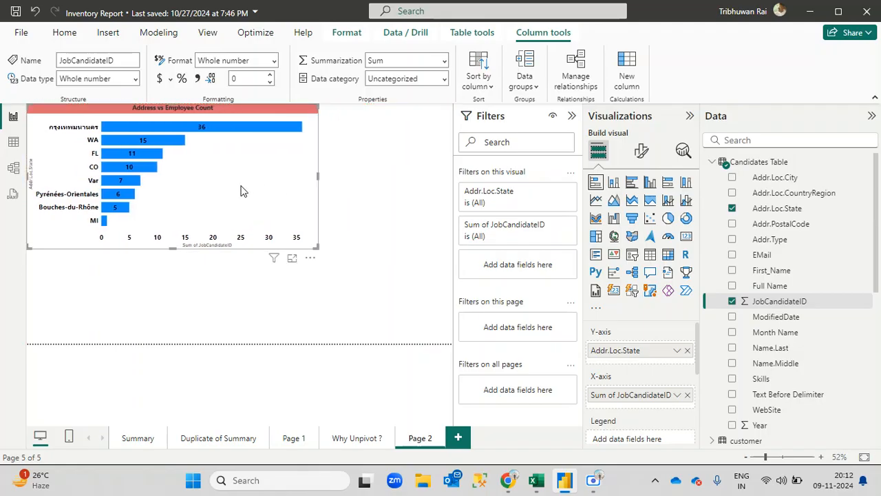
# Step: Copy the bar chart, paste a duplicate on the page, and align it with the original's left edge at the page bottom
pyautogui.rightClick(245, 189)
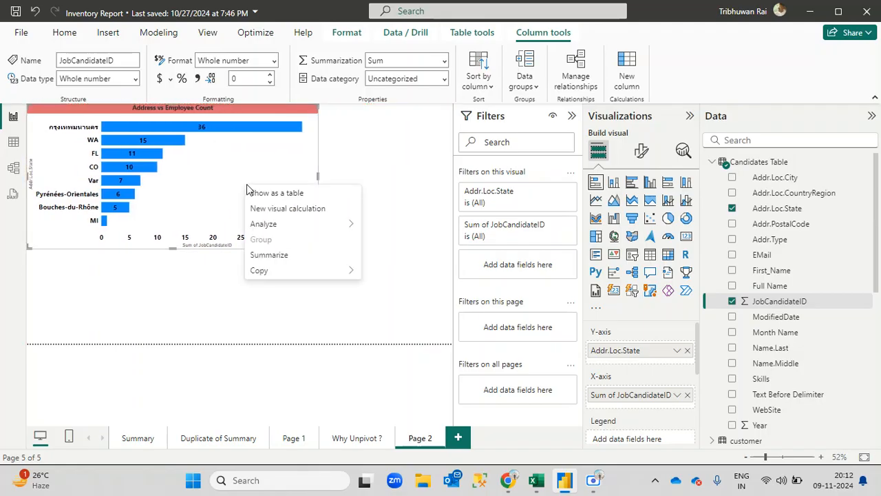
pyautogui.click(195, 172)
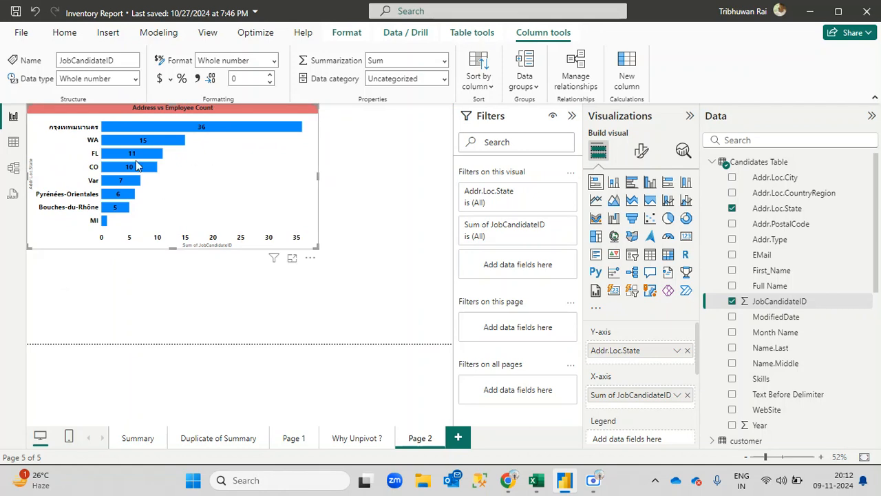
pyautogui.rightClick(246, 176)
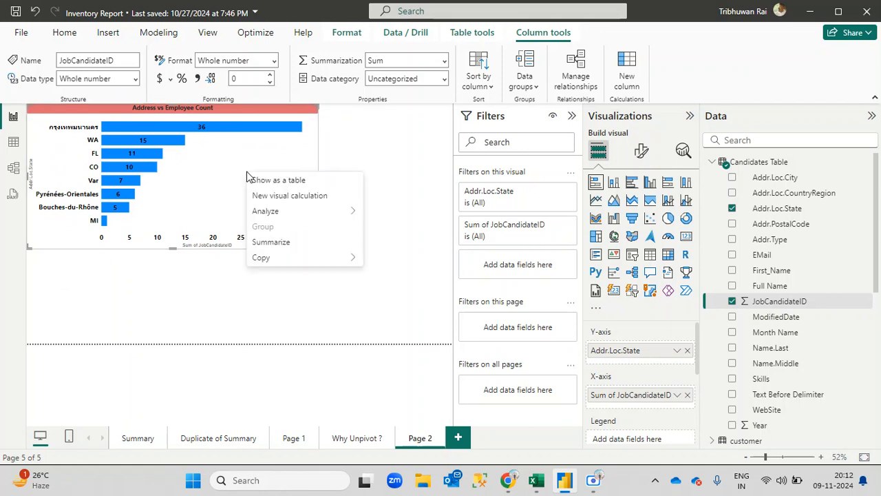
pyautogui.moveTo(285, 257)
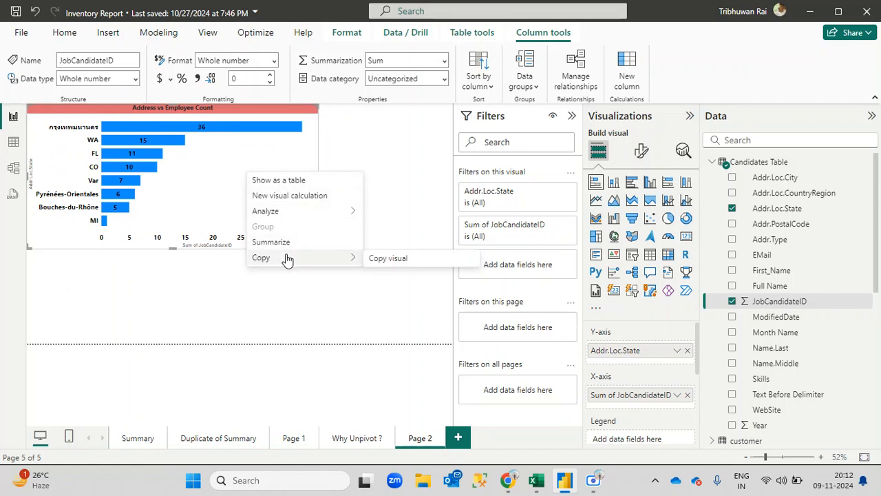
pyautogui.click(432, 267)
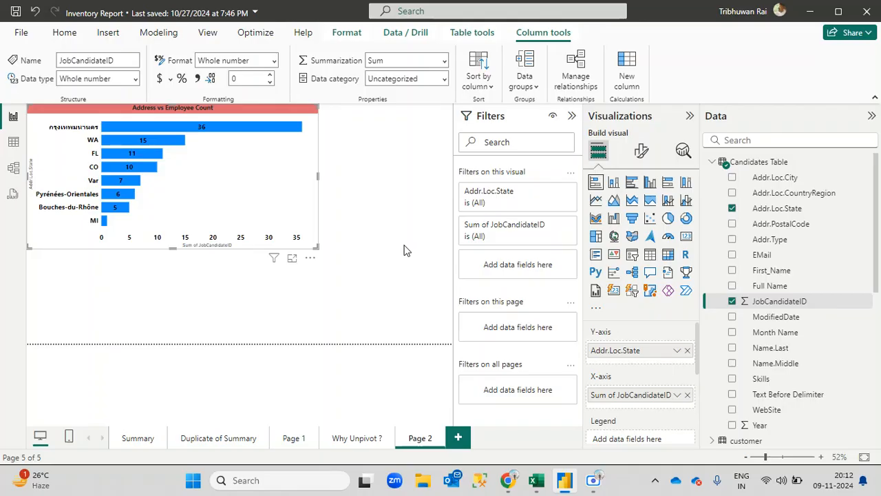
pyautogui.click(406, 251)
pyautogui.hotkey('ctrl', 'v')
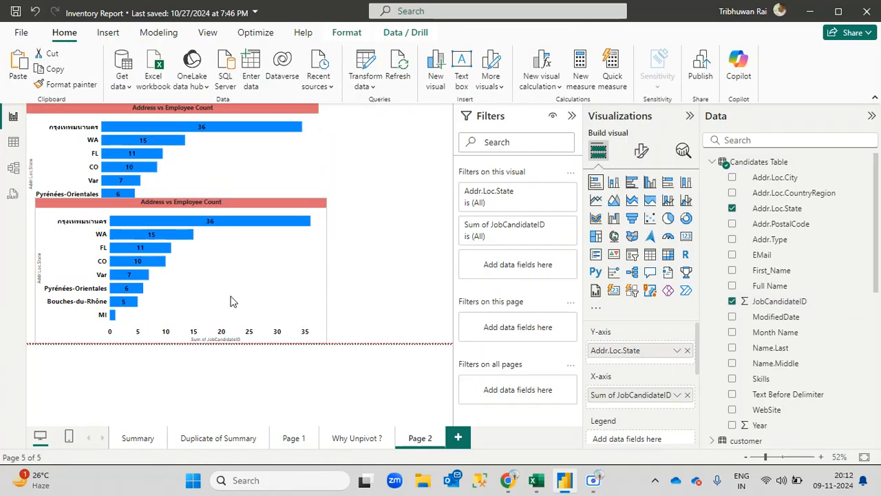
pyautogui.moveTo(230, 301); pyautogui.dragTo(212, 296)
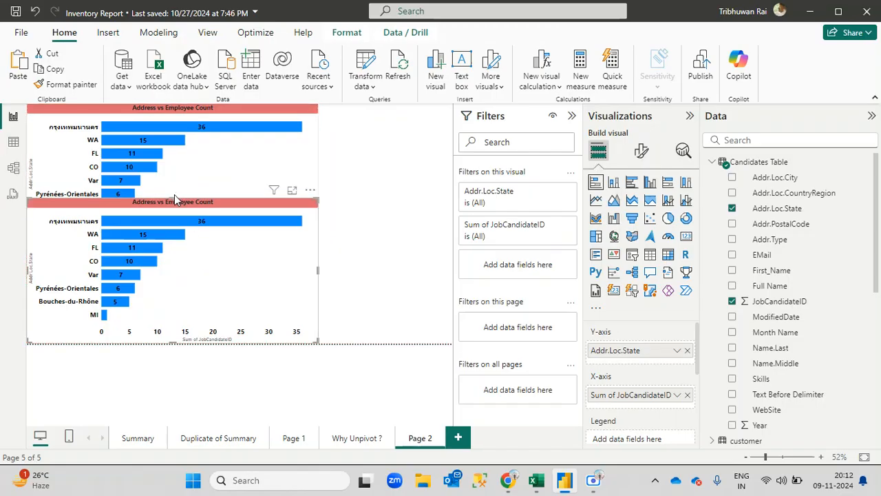
# Step: Adjust the heights of the original and duplicate charts so they stack without overlapping, with a small gap between them
pyautogui.moveTo(175, 196); pyautogui.dragTo(169, 217)
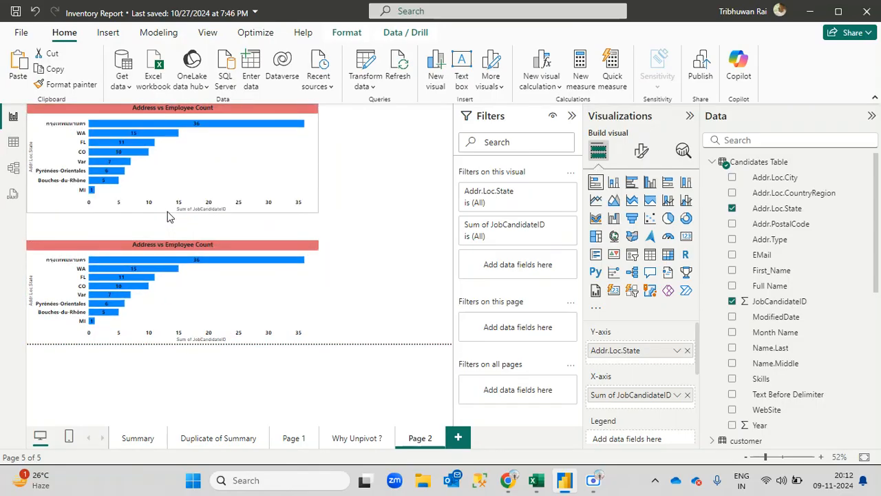
pyautogui.click(185, 250)
pyautogui.click(172, 237)
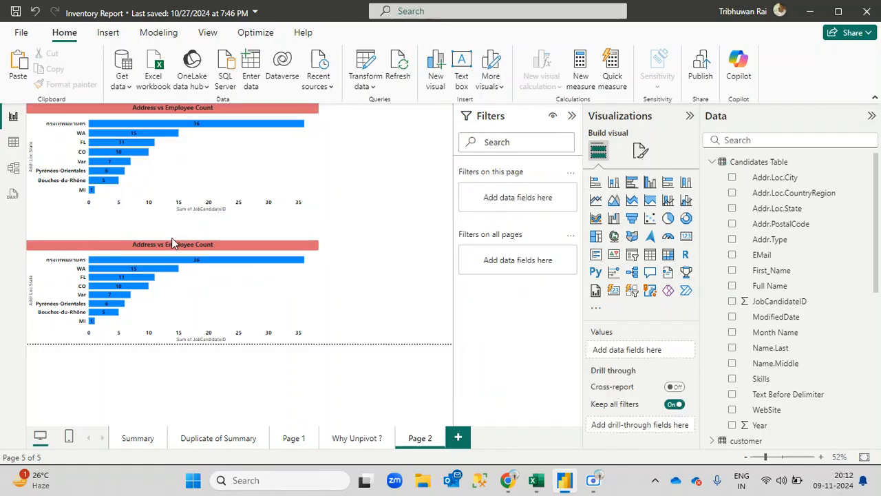
pyautogui.click(178, 251)
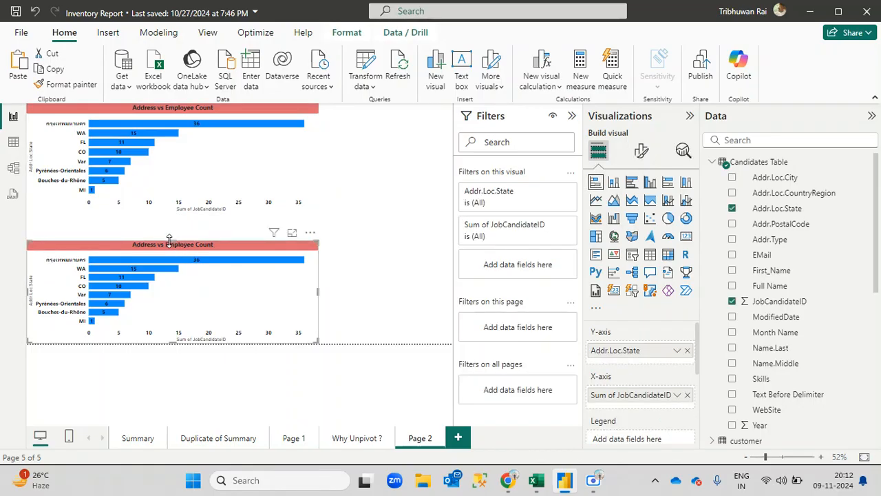
pyautogui.moveTo(168, 239); pyautogui.dragTo(168, 222)
pyautogui.click(365, 294)
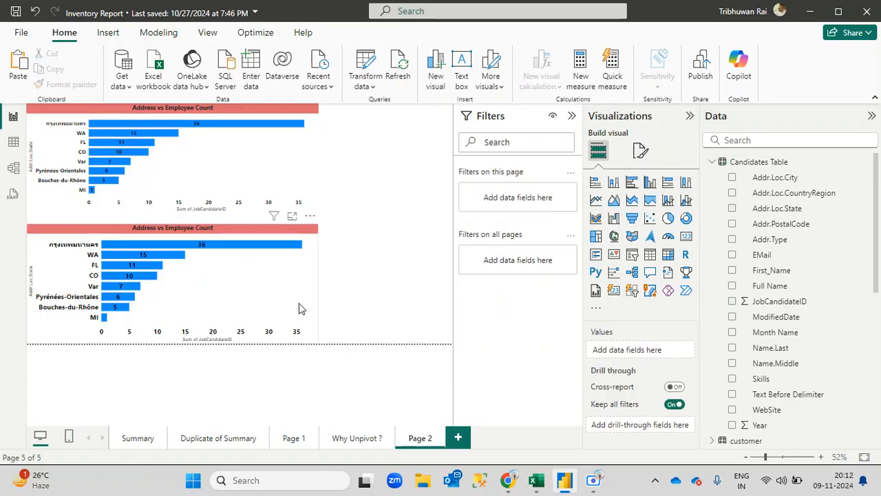
# Step: Widen both charts to about 90% of the page width and extend the upper chart down to the lower one
pyautogui.click(320, 338)
pyautogui.moveTo(321, 339); pyautogui.dragTo(415, 348)
pyautogui.click(307, 183)
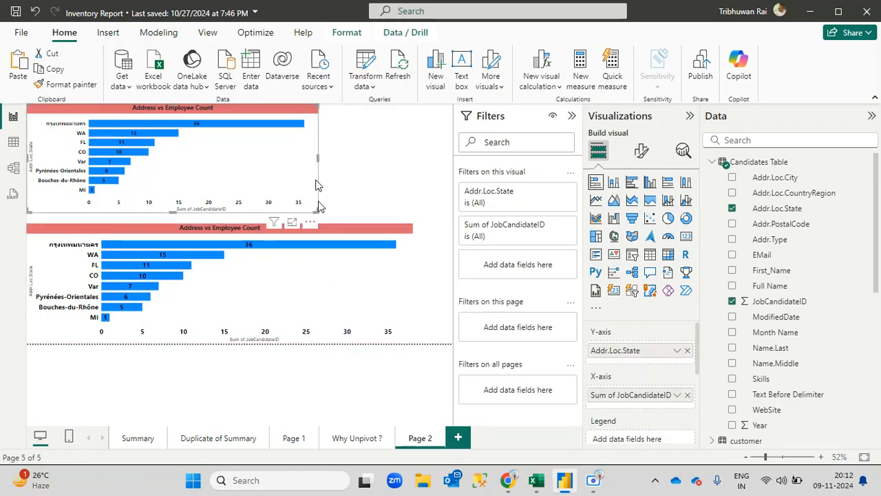
pyautogui.moveTo(318, 172); pyautogui.dragTo(412, 172)
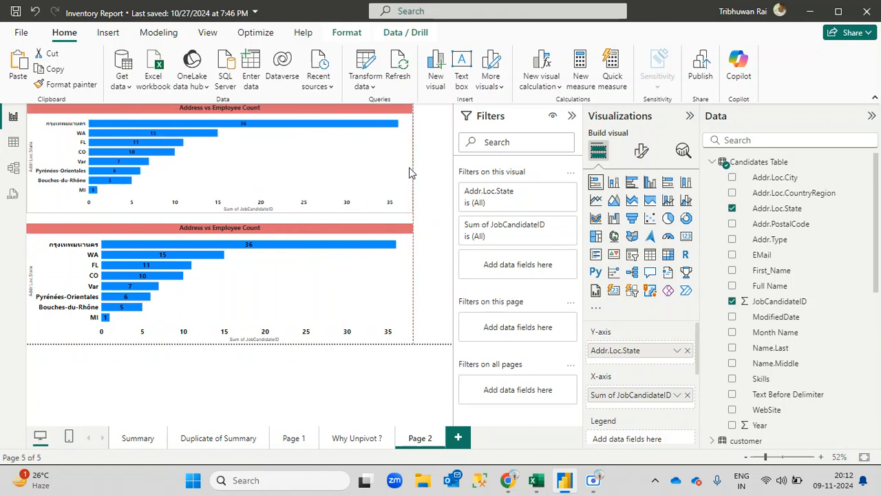
pyautogui.moveTo(231, 212); pyautogui.dragTo(222, 225)
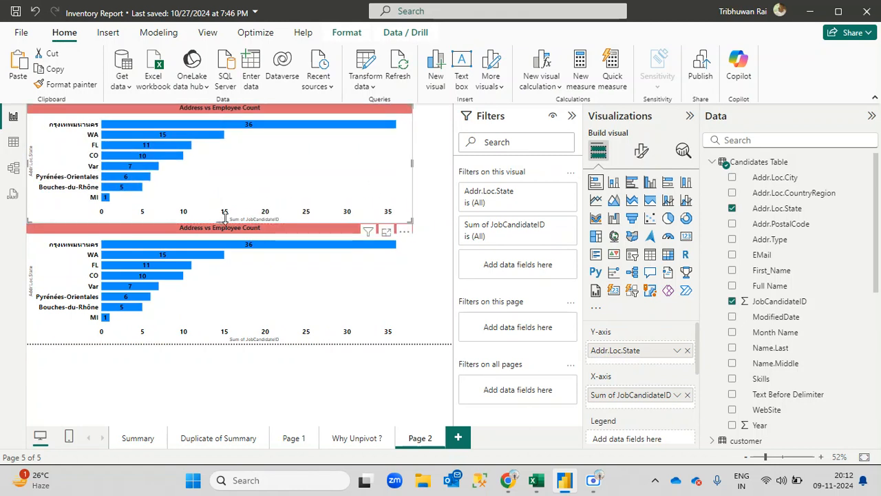
# Step: Change the X-axis aggregation of JobCandidateID in the upper chart to Count
pyautogui.click(289, 313)
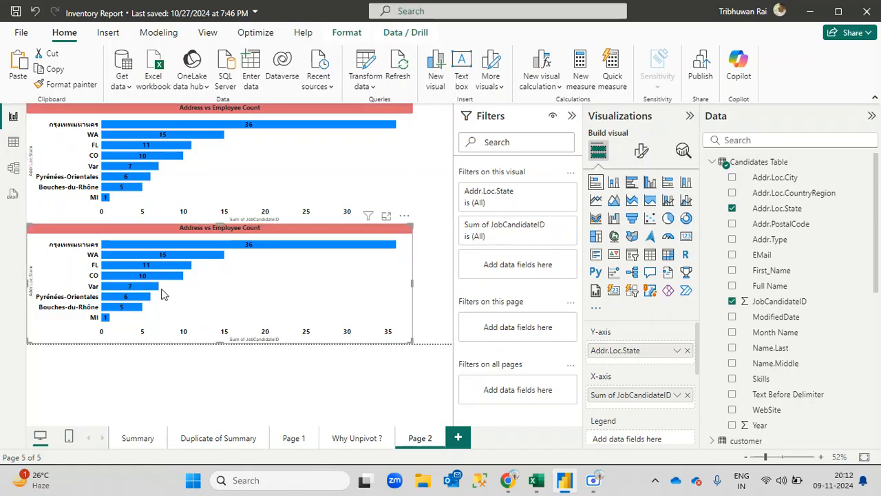
pyautogui.click(258, 194)
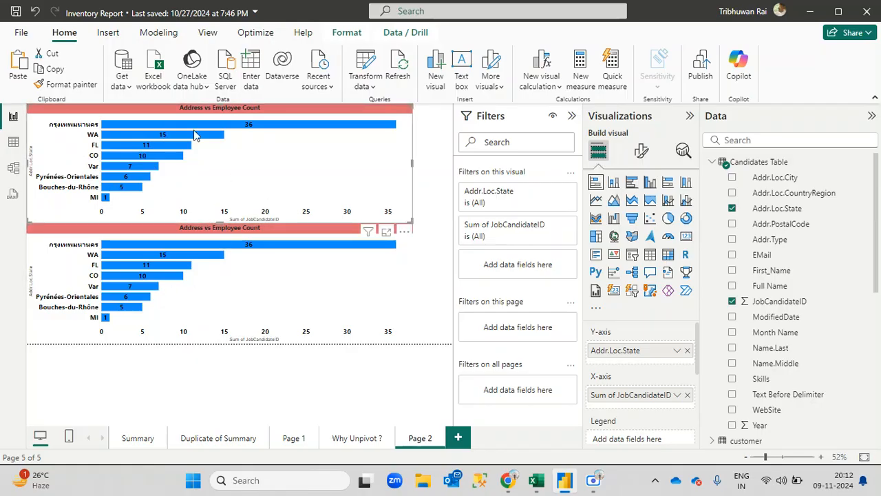
pyautogui.click(674, 396)
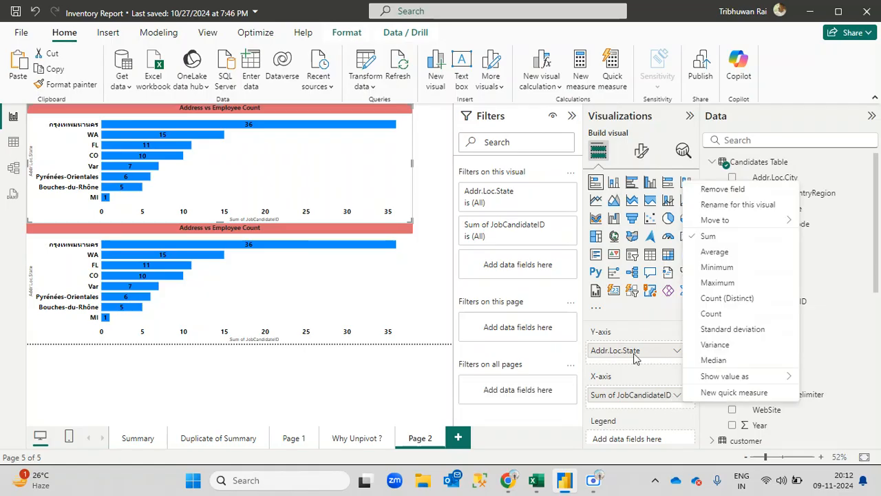
pyautogui.click(711, 314)
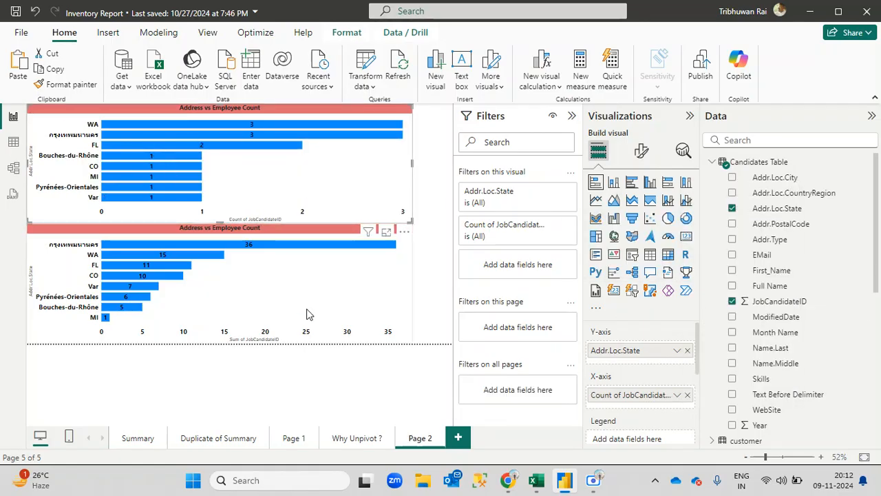
# Step: Check the Candidates Table in Table view, examining the Addr.Loc.City filter values without applying a filter and the Addr.Loc.State column
pyautogui.click(434, 172)
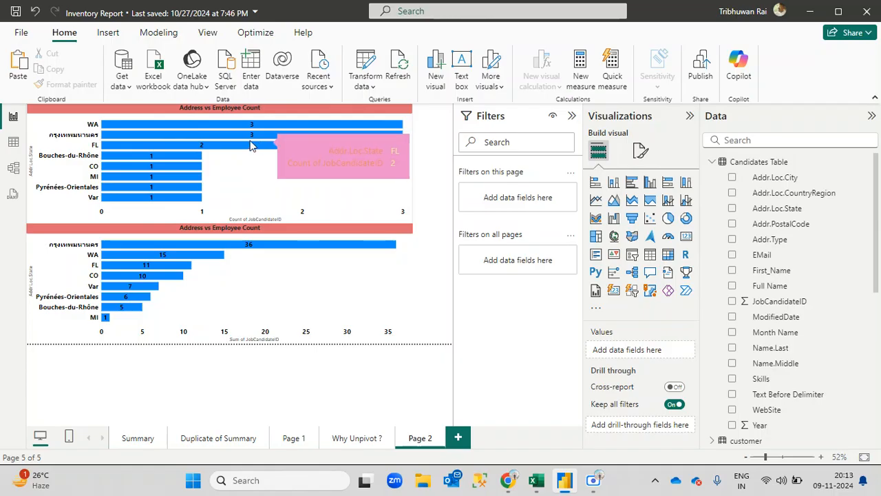
pyautogui.click(16, 144)
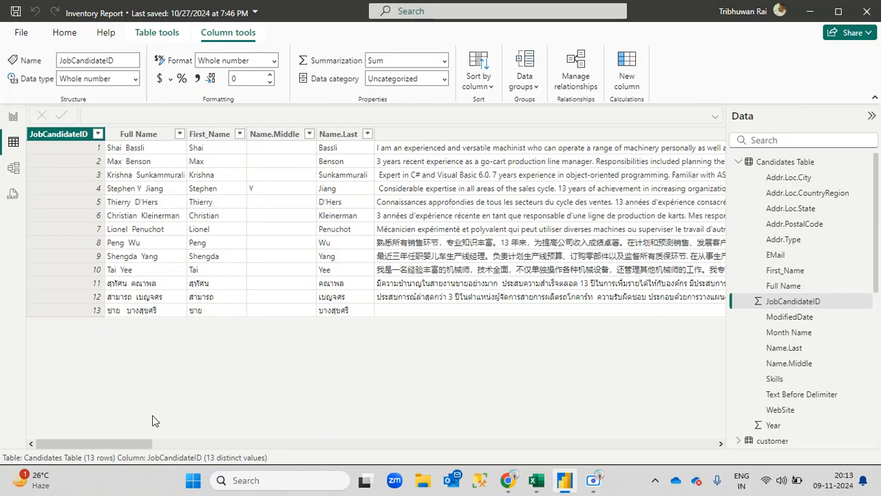
pyautogui.moveTo(98, 444)
pyautogui.mouseDown()
pyautogui.moveTo(411, 447)
pyautogui.moveTo(98, 446)
pyautogui.mouseUp()
pyautogui.click(785, 178)
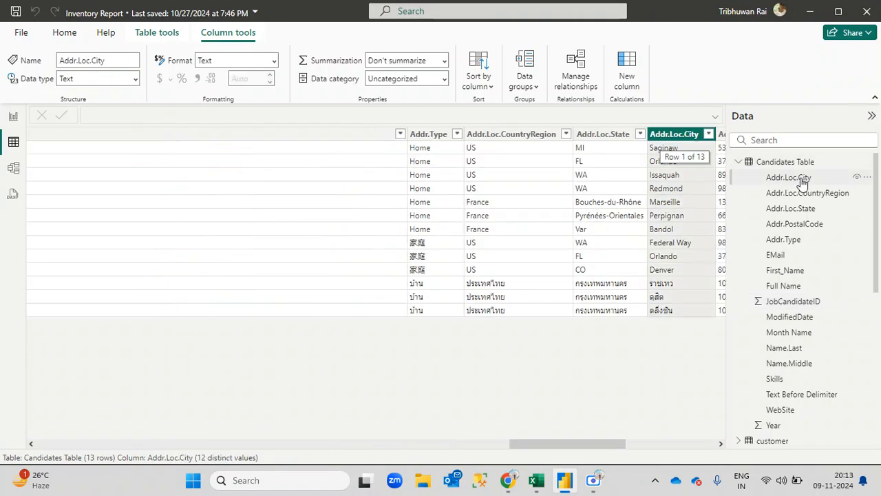
pyautogui.click(709, 133)
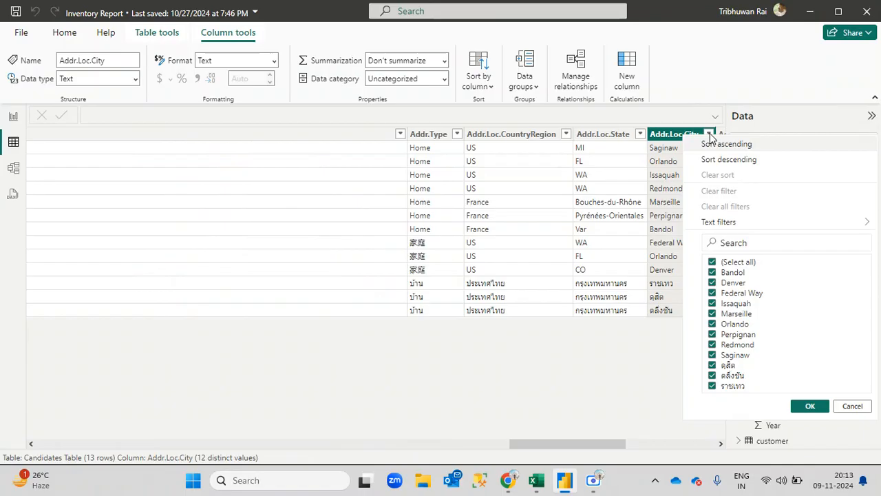
pyautogui.click(712, 262)
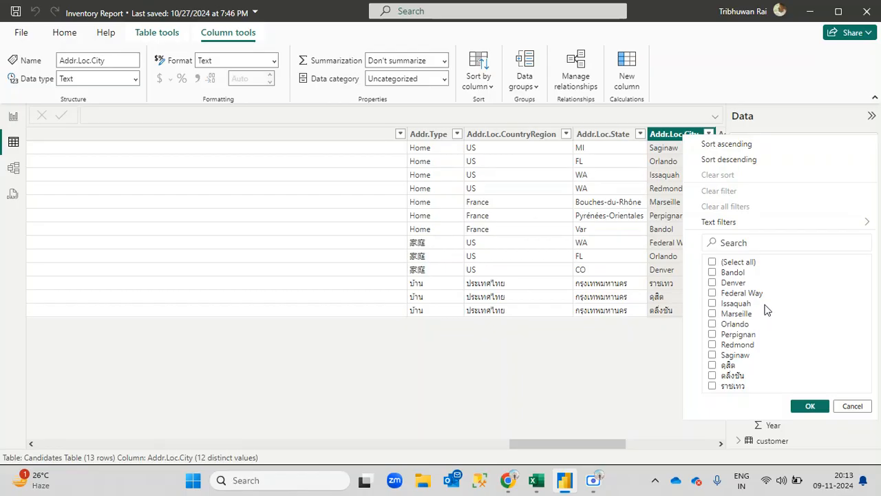
pyautogui.click(576, 403)
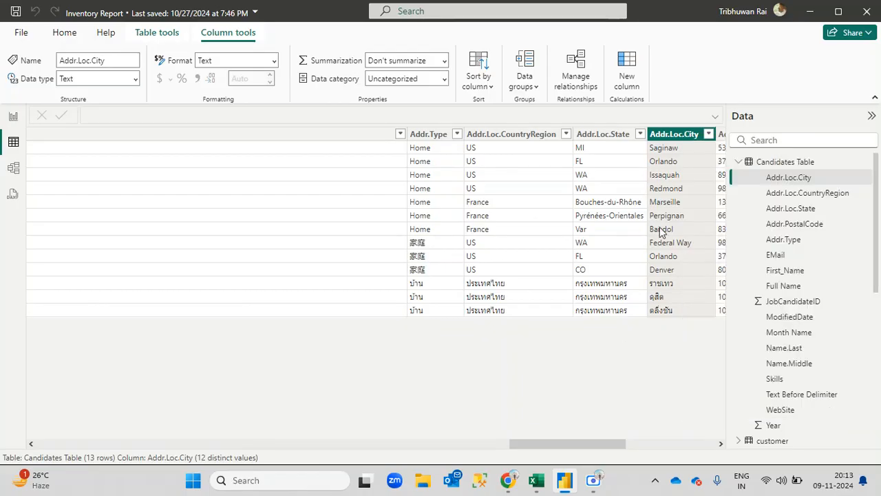
pyautogui.click(610, 138)
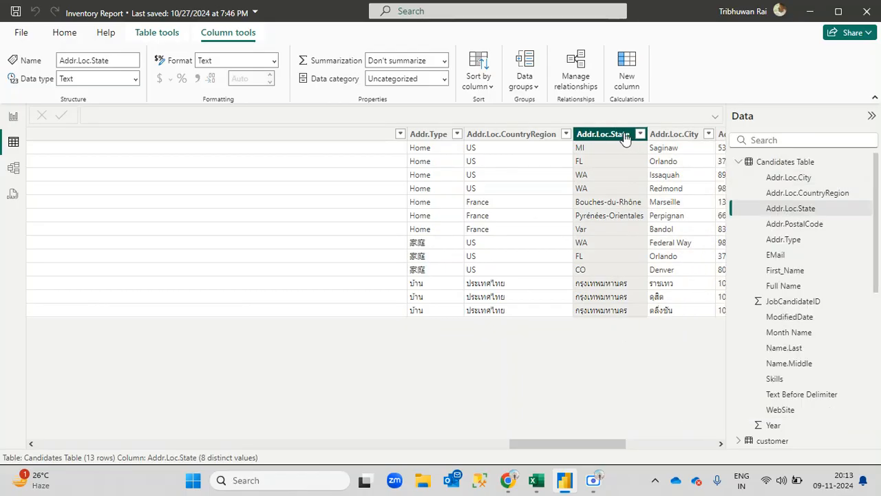
# Step: Filter the Candidates Table's Addr.Loc.State column to show only WA rows
pyautogui.click(640, 133)
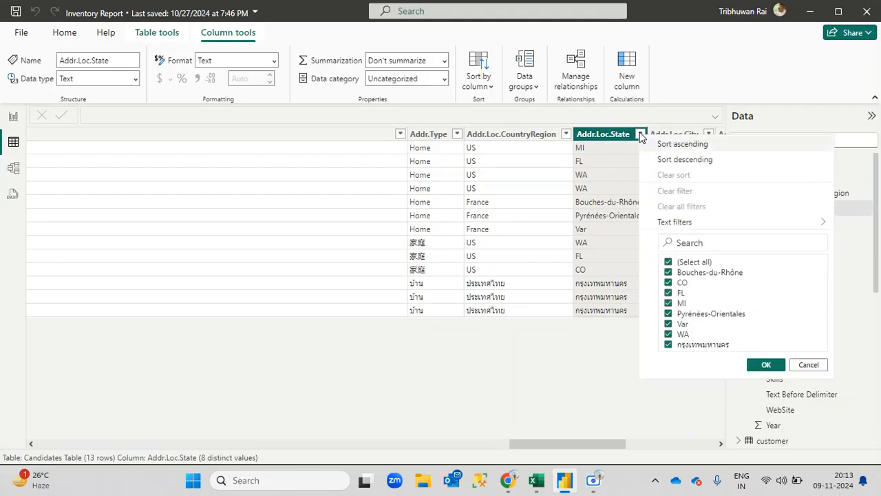
pyautogui.click(668, 262)
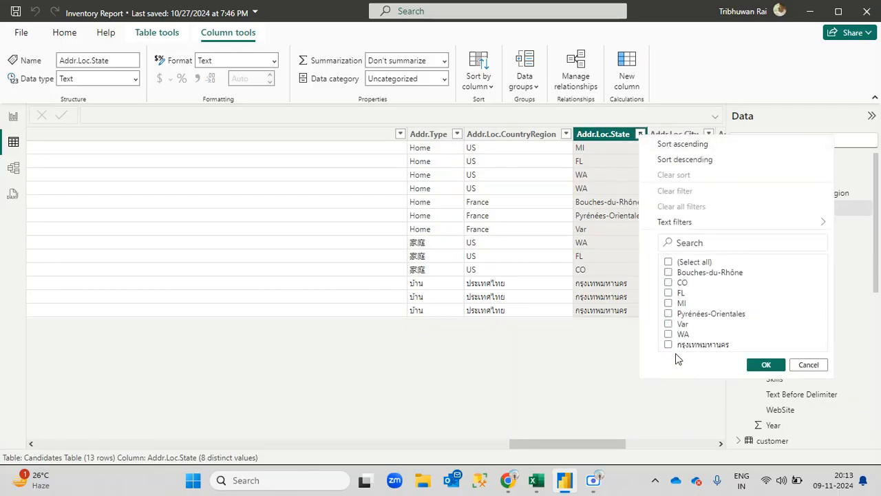
pyautogui.click(668, 334)
pyautogui.click(766, 365)
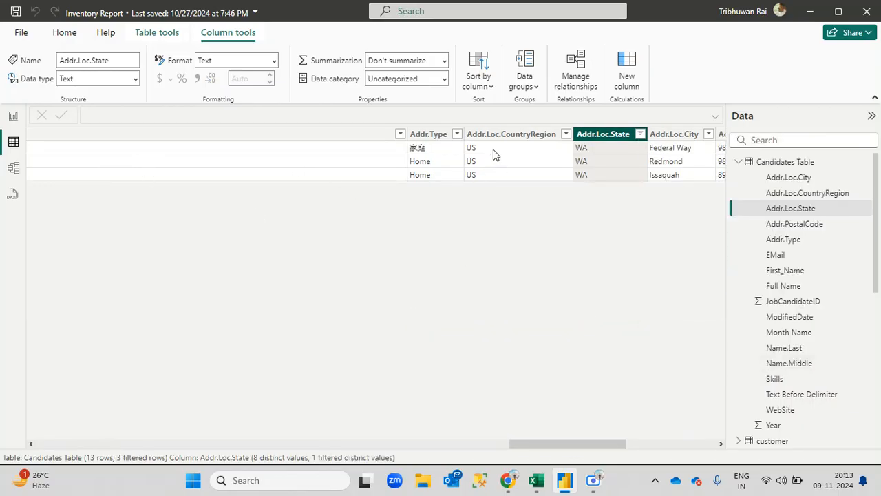
# Step: Compare the JobCandidateID values of the filtered WA rows with the WA bars in the Count and Sum charts
pyautogui.moveTo(552, 443); pyautogui.dragTo(0, 403)
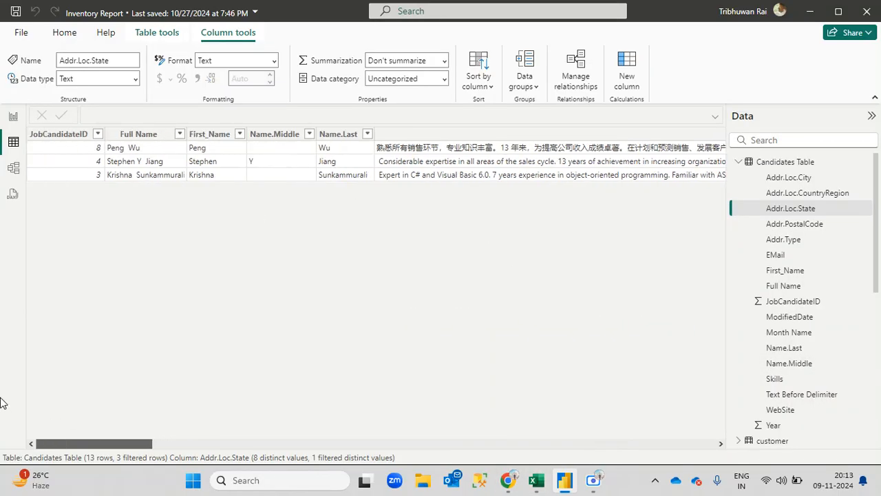
pyautogui.click(73, 152)
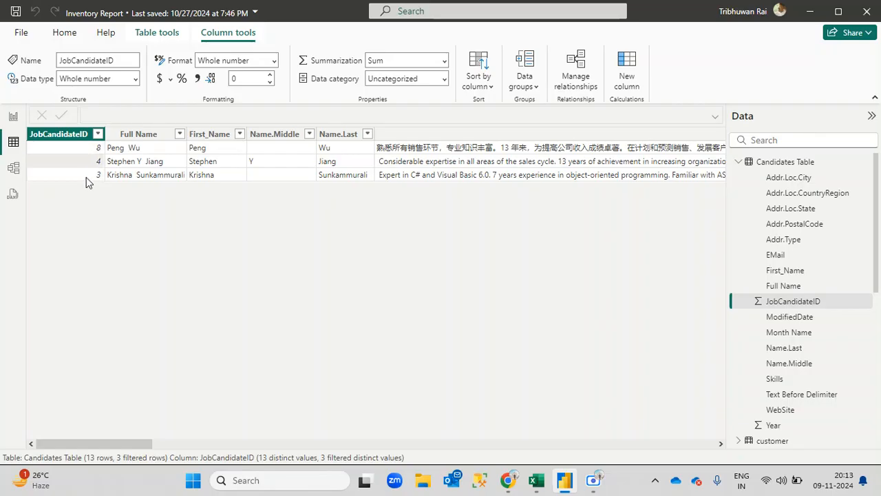
pyautogui.click(14, 117)
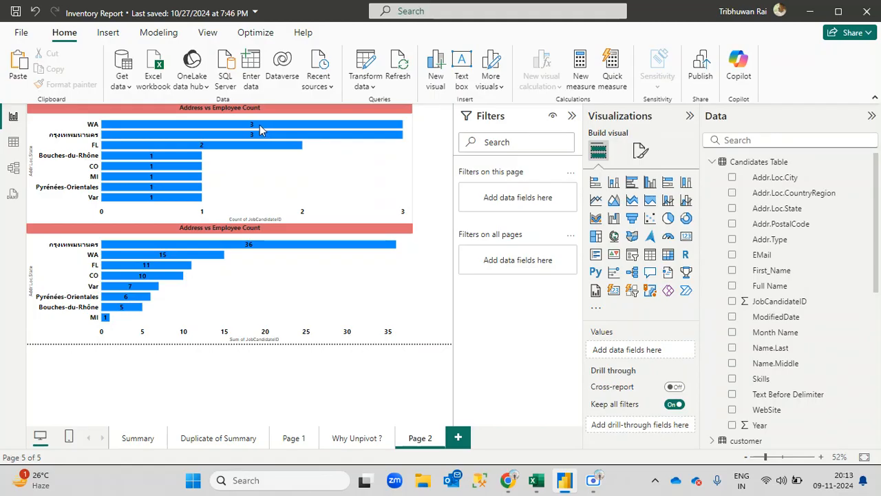
pyautogui.moveTo(260, 129)
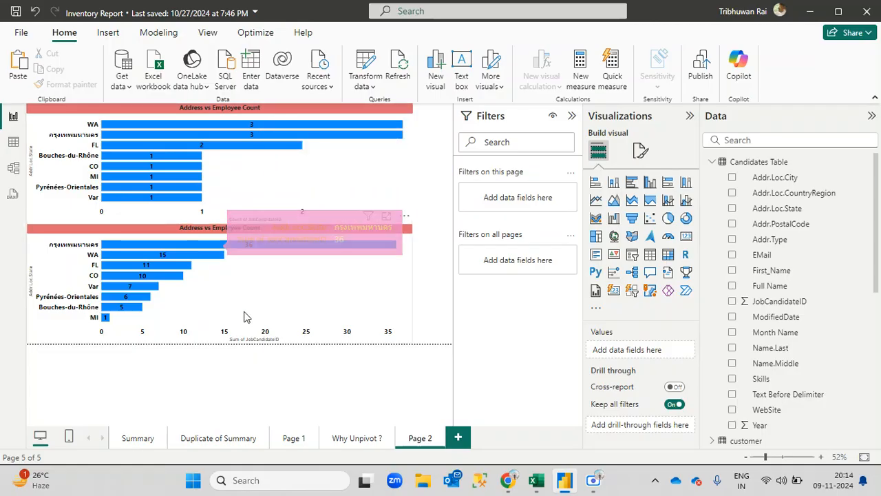
pyautogui.click(13, 142)
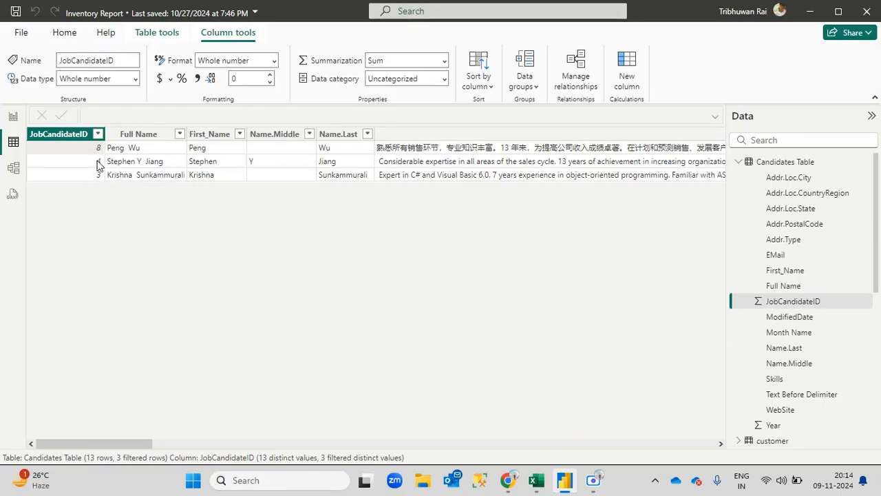
pyautogui.click(13, 116)
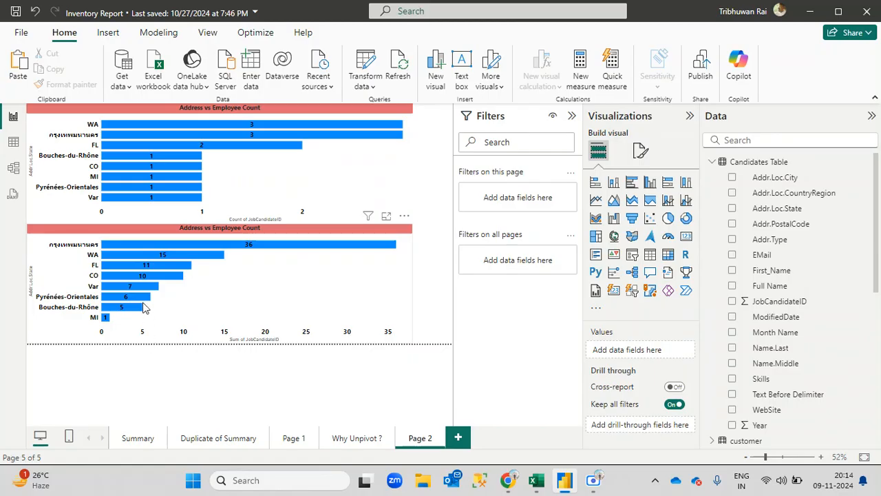
pyautogui.moveTo(155, 258)
# Step: Change the lower chart's JobCandidateID aggregation to Average and check the WA bar against the filtered table rows
pyautogui.click(365, 313)
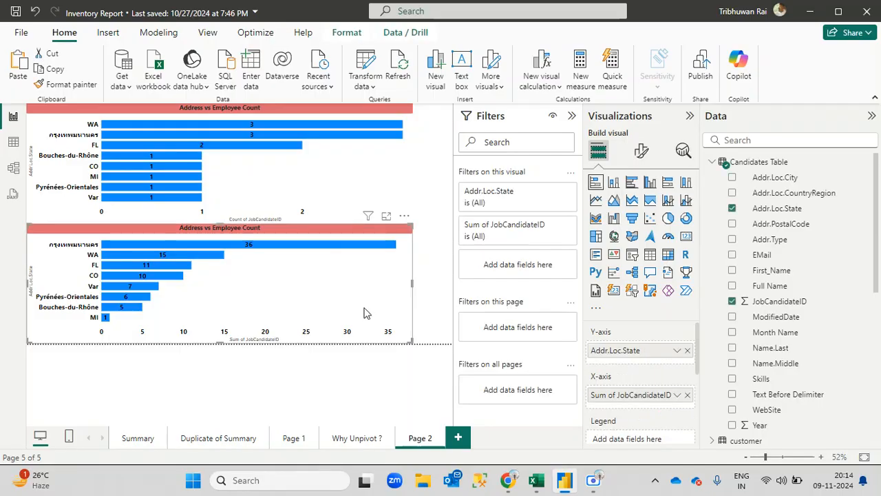
pyautogui.click(678, 396)
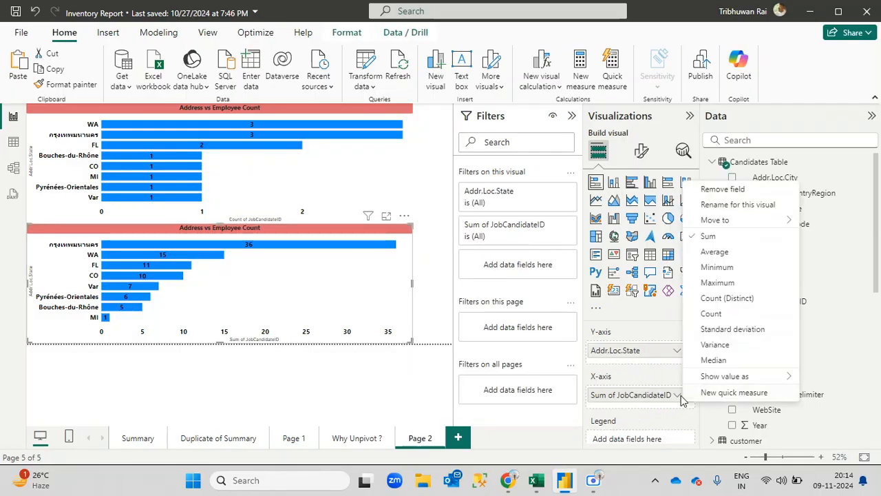
pyautogui.click(728, 253)
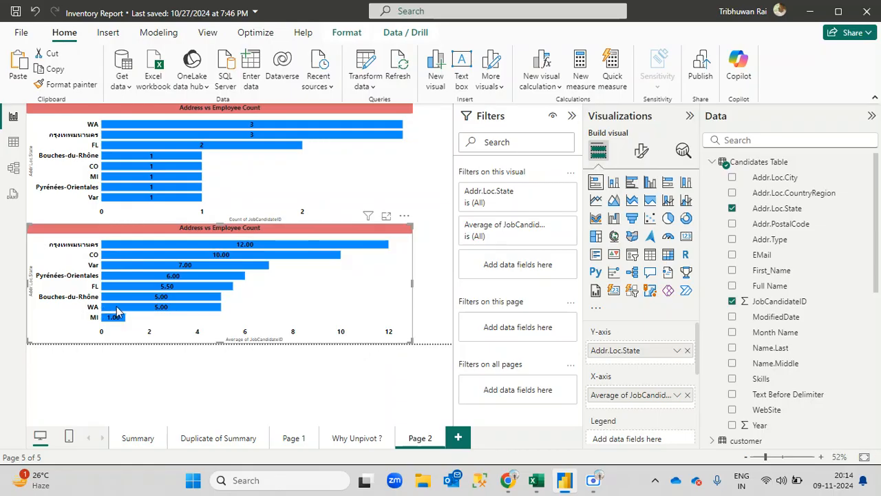
pyautogui.moveTo(122, 309)
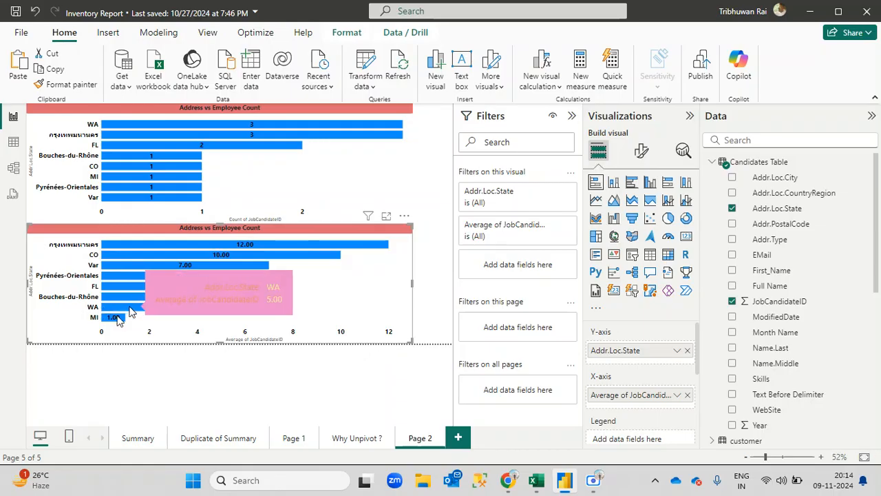
pyautogui.click(13, 141)
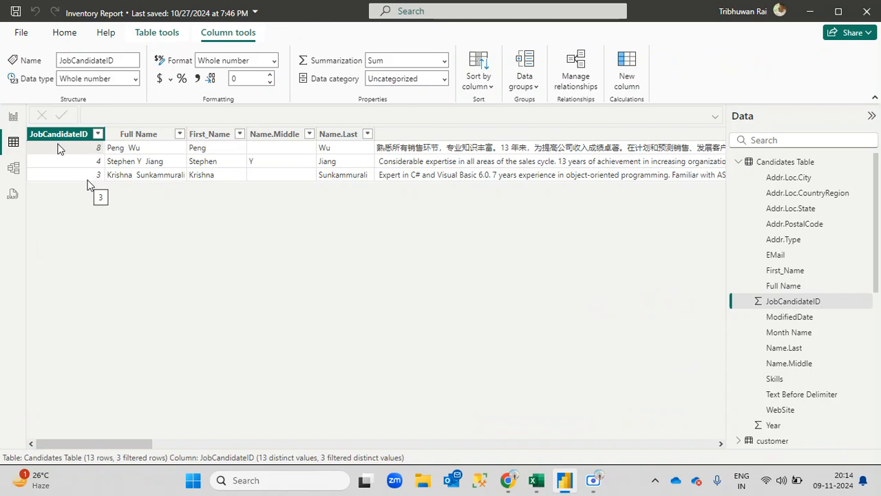
pyautogui.click(13, 116)
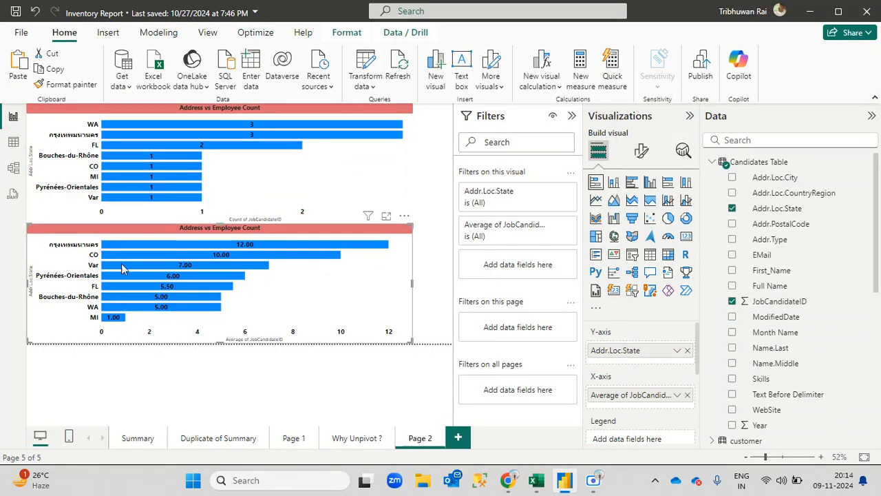
pyautogui.moveTo(147, 307)
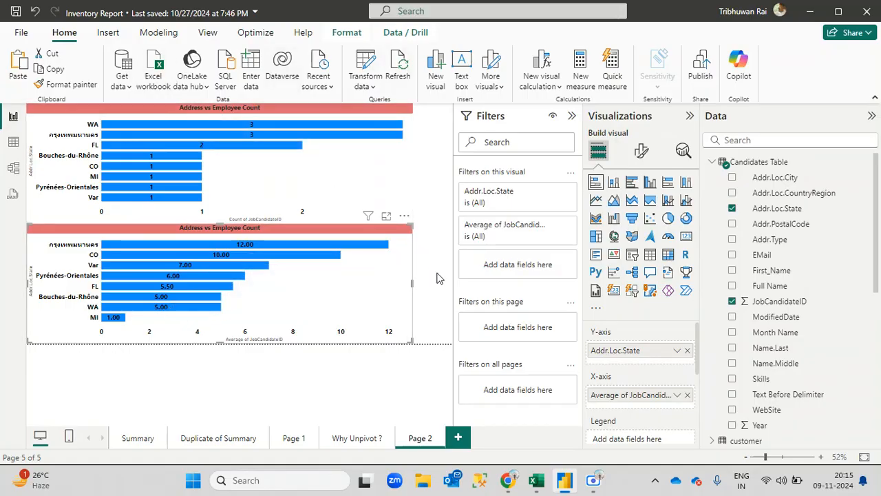
# Step: Switch the lower chart's JobCandidateID aggregation to Minimum and verify the WA bar against the filtered table rows
pyautogui.click(679, 396)
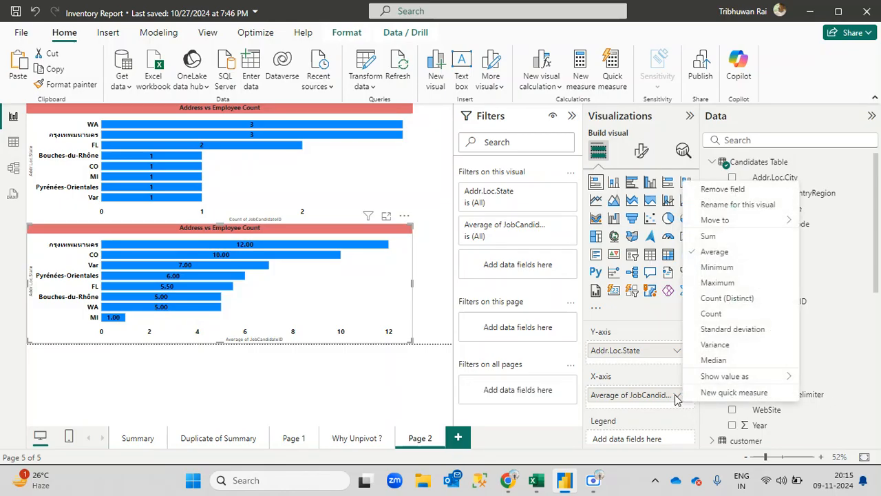
pyautogui.click(720, 267)
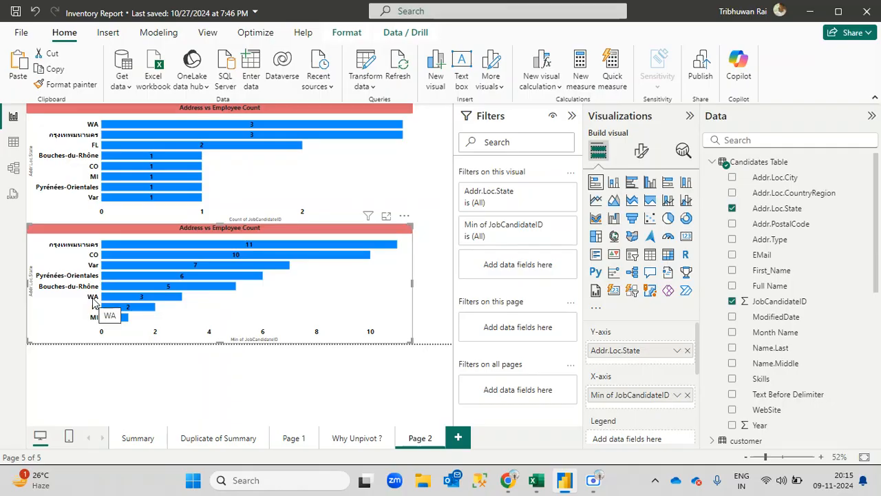
pyautogui.click(13, 141)
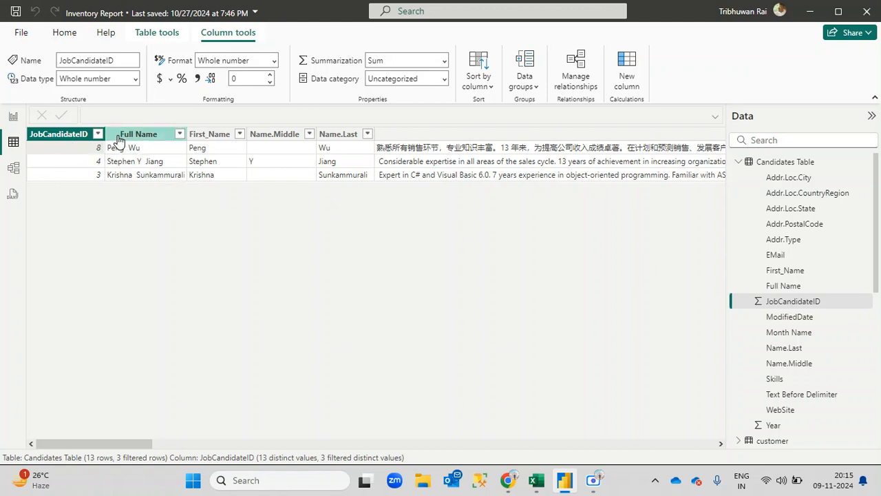
pyautogui.click(13, 116)
pyautogui.moveTo(117, 303)
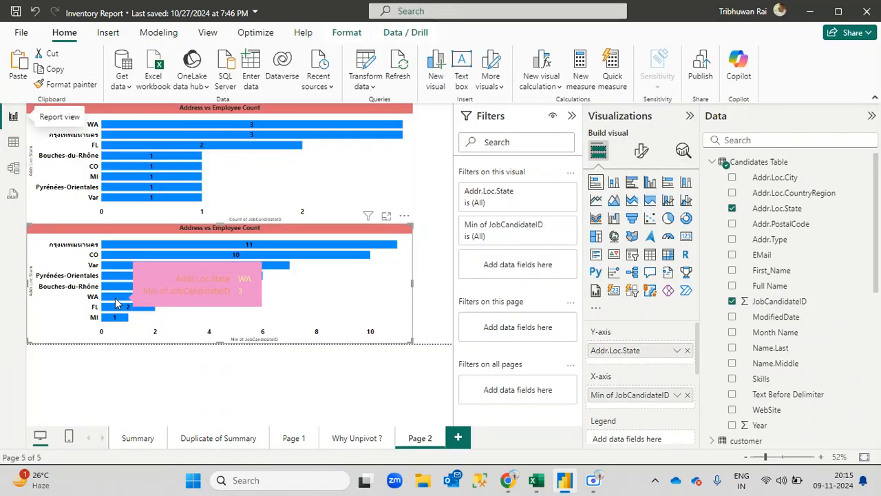
# Step: Set the lower chart's JobCandidateID aggregation to Maximum and compare the WA bar with the filtered table rows
pyautogui.click(676, 396)
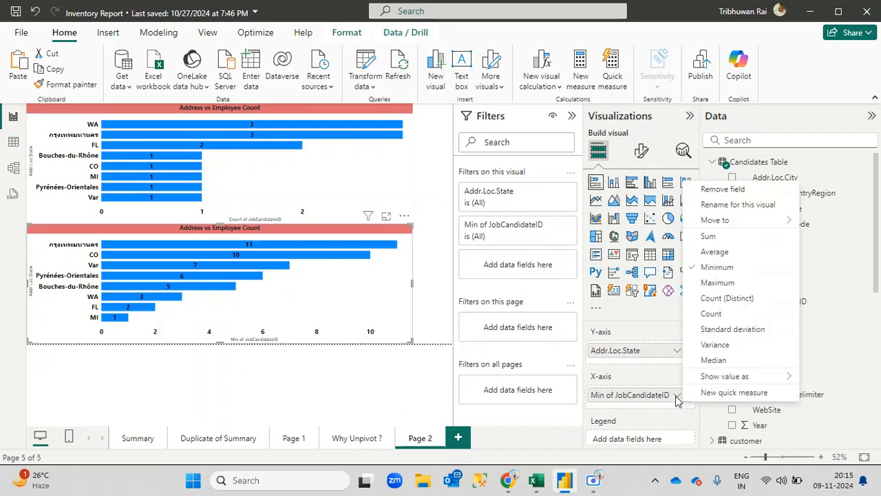
pyautogui.click(716, 283)
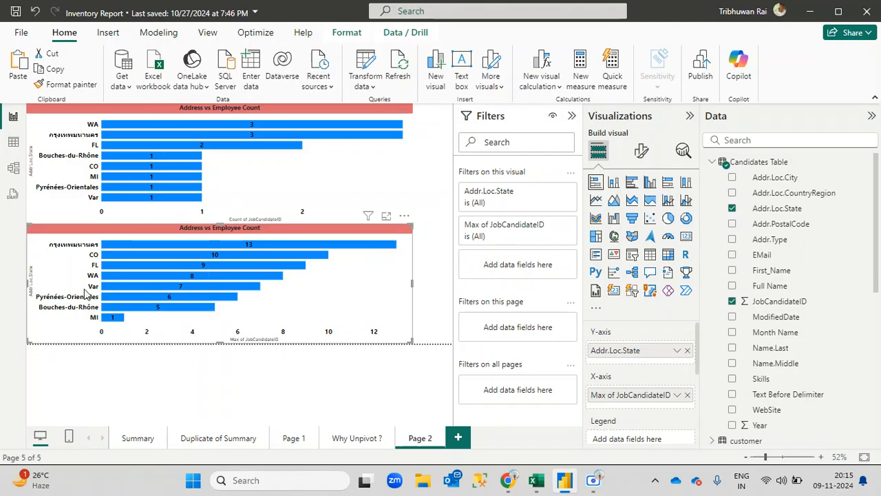
pyautogui.moveTo(184, 281)
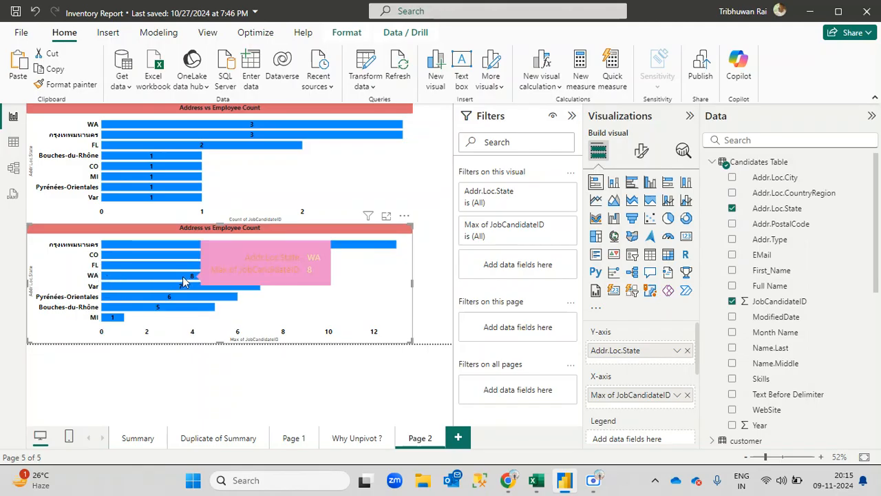
pyautogui.click(13, 143)
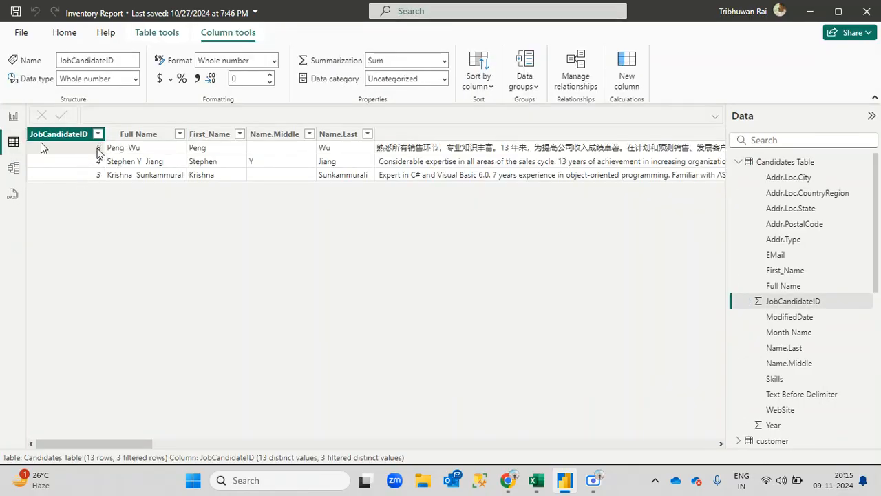
pyautogui.click(12, 116)
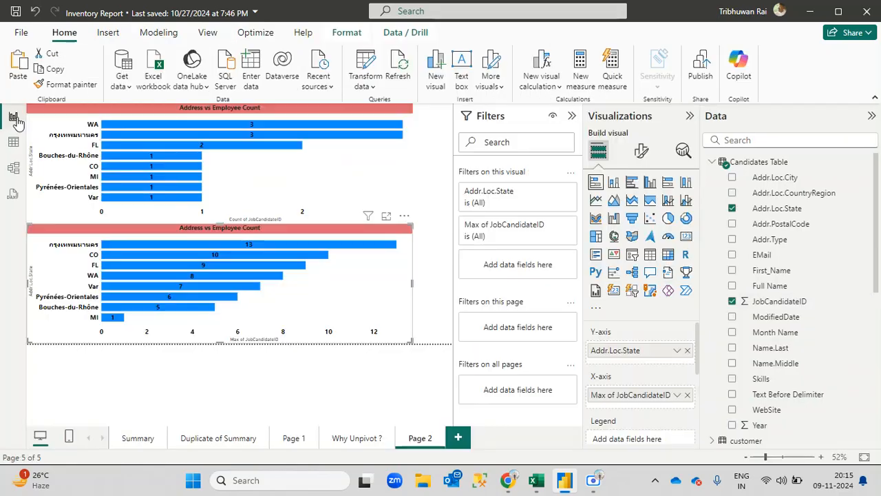
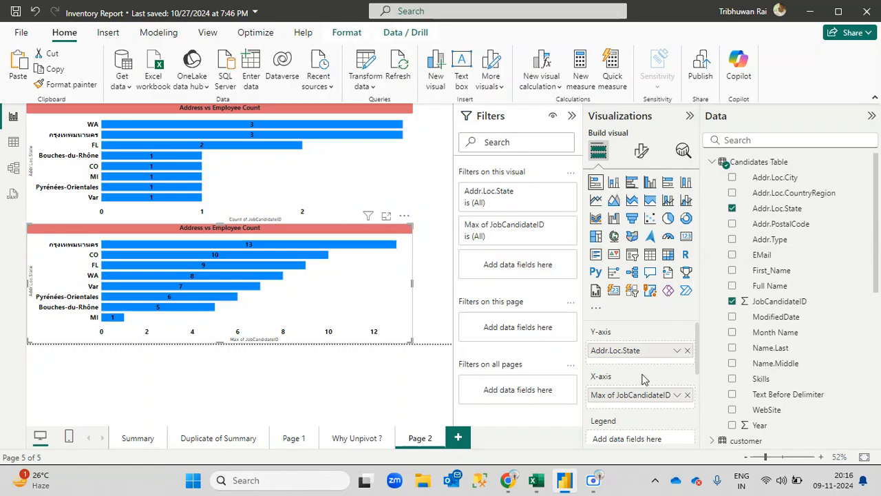
# Step: Examine the data type options of the JobCandidateID column and the aggregations offered for it on the lower chart's X-axis
pyautogui.click(436, 229)
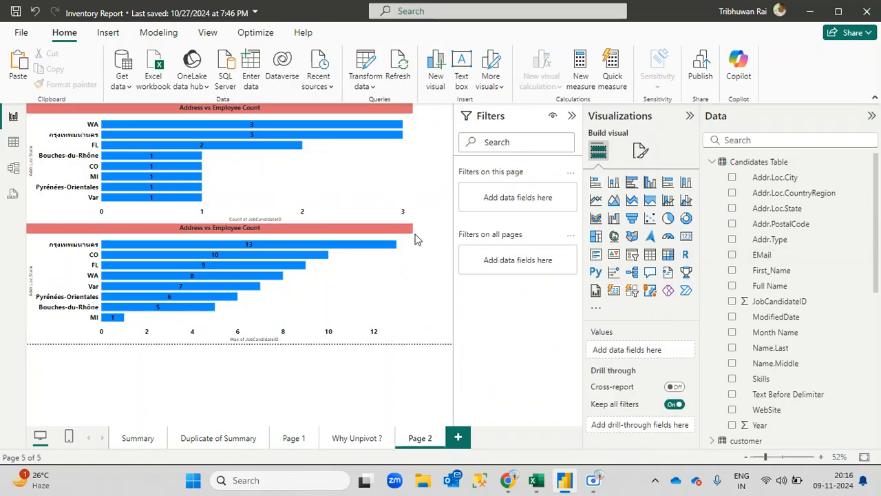
pyautogui.click(342, 286)
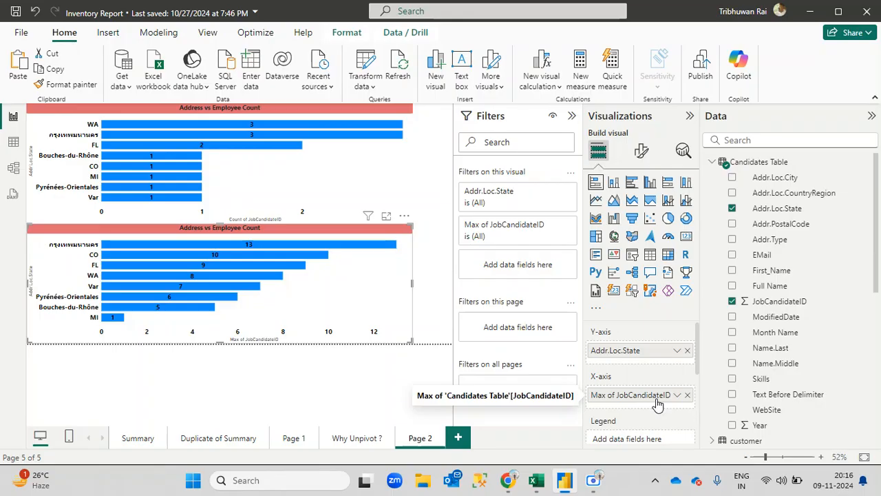
pyautogui.click(763, 305)
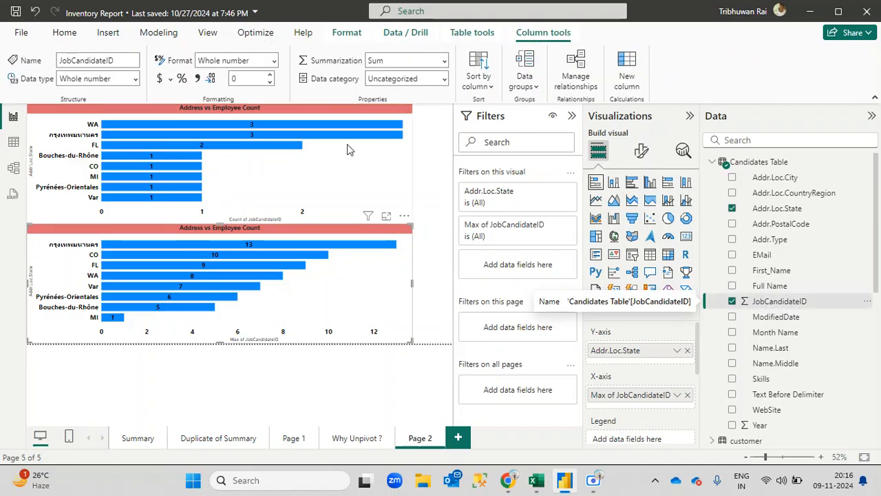
pyautogui.click(136, 79)
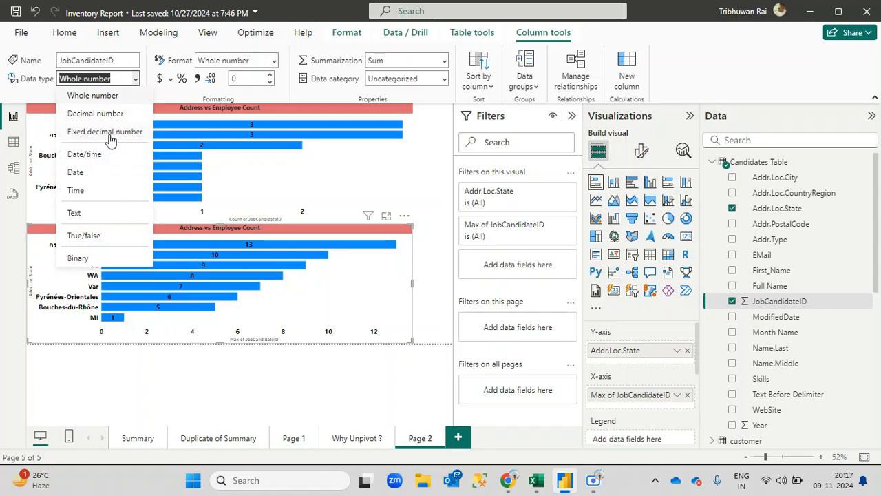
pyautogui.click(677, 394)
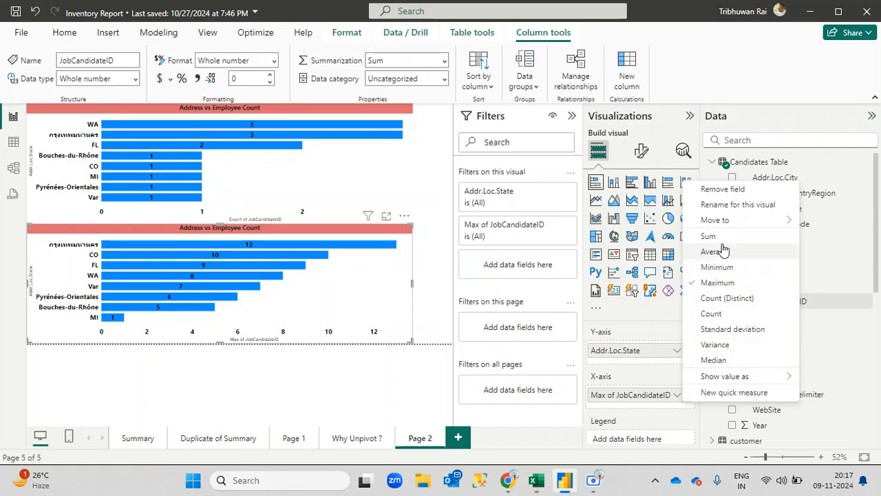
pyautogui.click(737, 103)
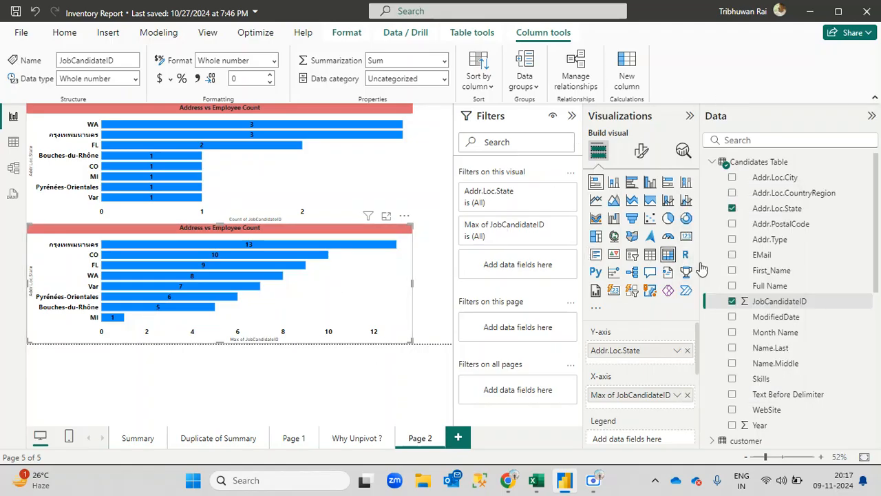
# Step: Replace JobCandidateID with First_Name on the lower chart's X-axis and open the aggregation options for First_Name
pyautogui.click(734, 302)
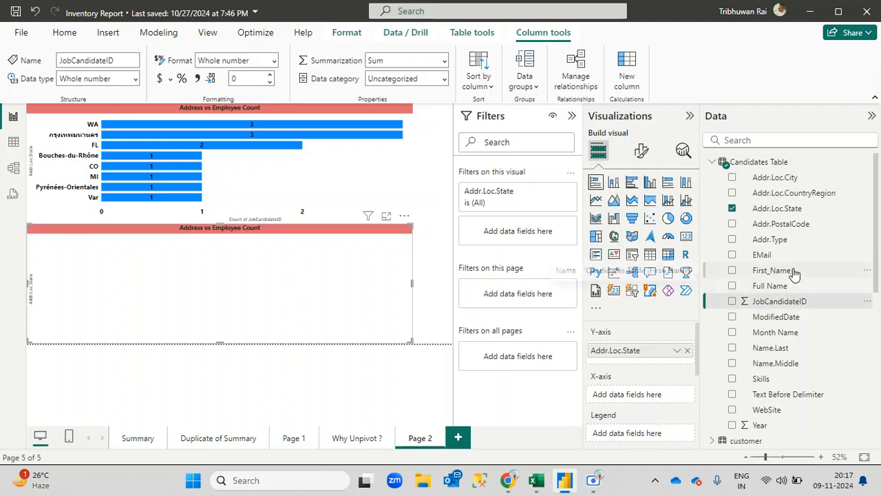
pyautogui.moveTo(791, 271); pyautogui.dragTo(673, 399)
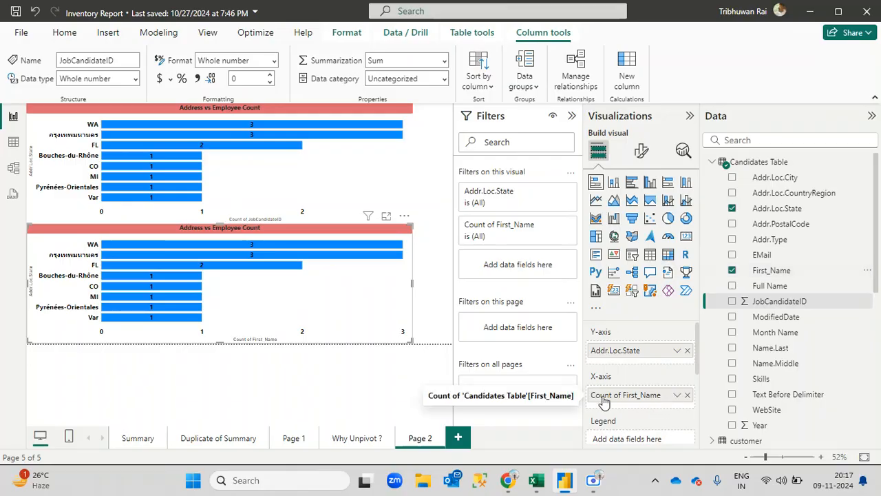
pyautogui.click(678, 397)
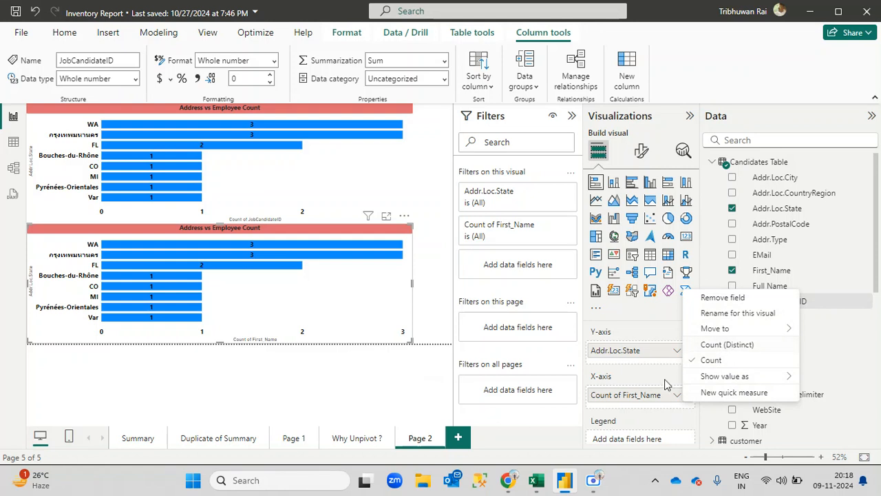
# Step: Examine the aggregations offered for First_Name and compare the lower chart's WA bar with the First_Name values in the filtered table rows
pyautogui.click(668, 402)
pyautogui.click(676, 396)
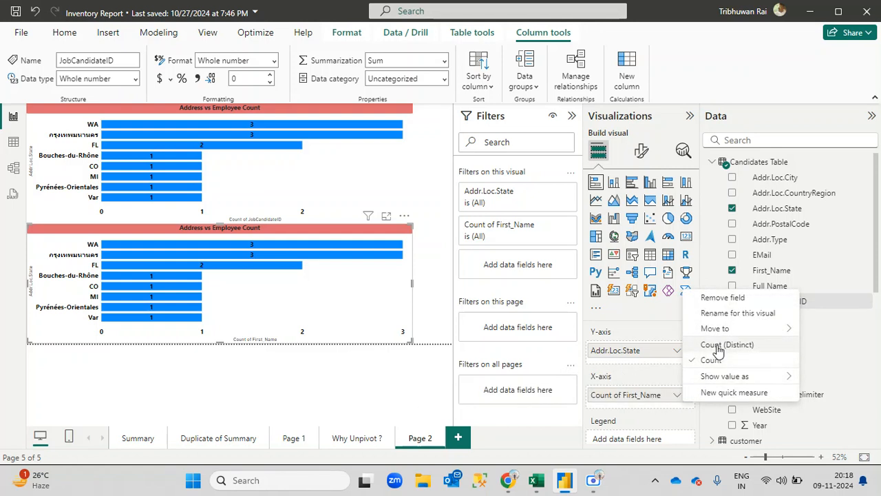
pyautogui.click(776, 274)
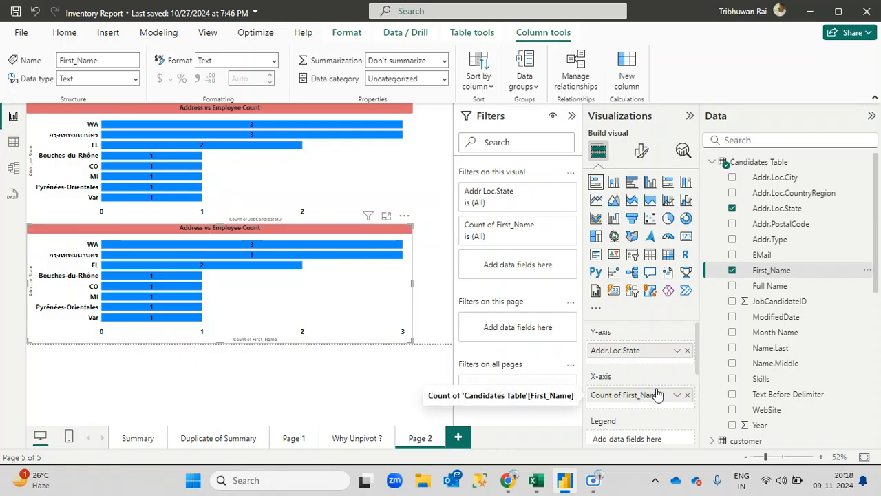
pyautogui.click(12, 148)
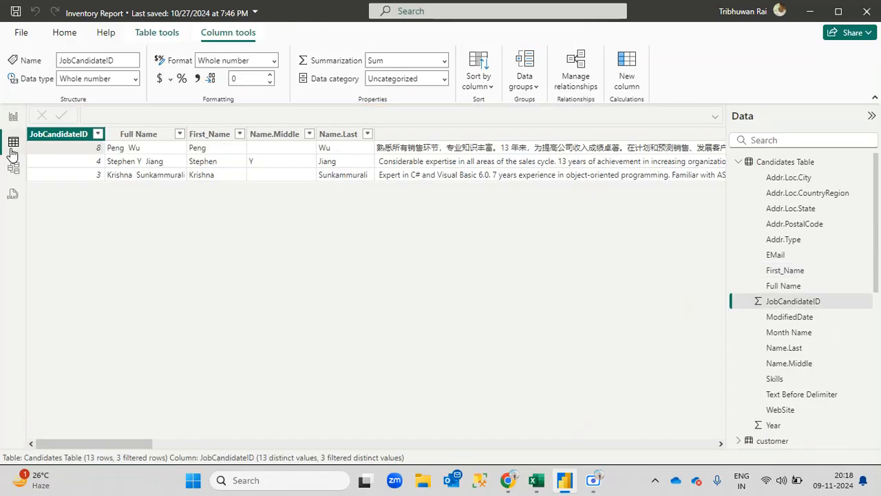
pyautogui.click(210, 135)
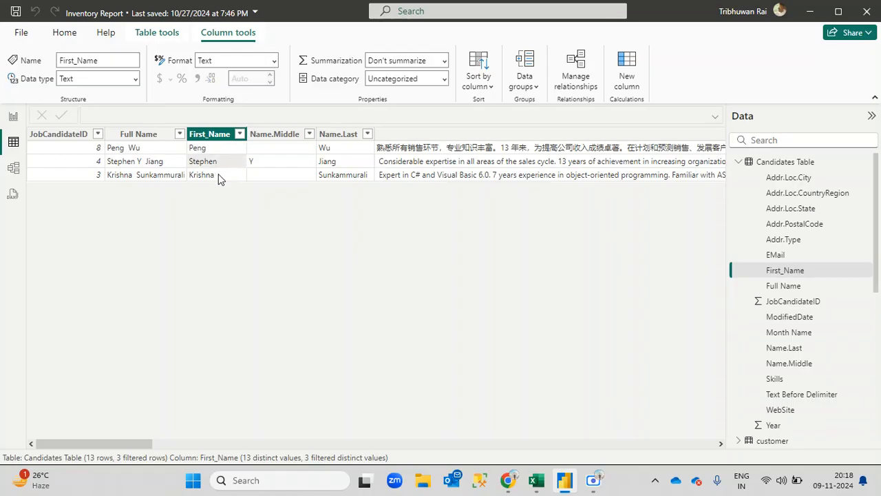
pyautogui.click(14, 116)
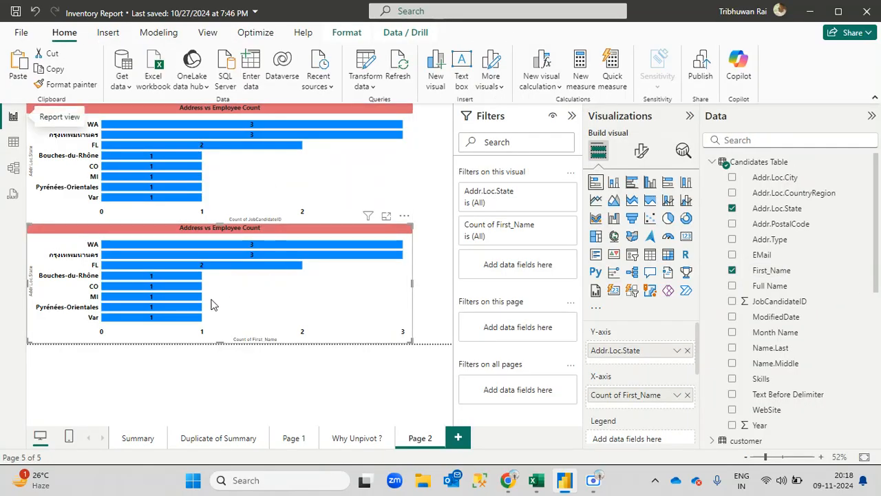
pyautogui.moveTo(272, 249)
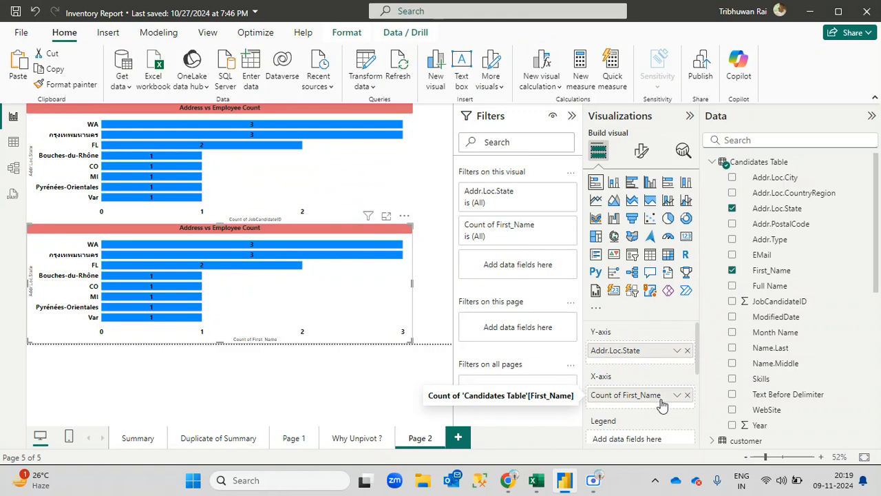
# Step: Compare the JobCandidateID numbers with the First_Name text values in the filtered candidate rows
pyautogui.click(14, 144)
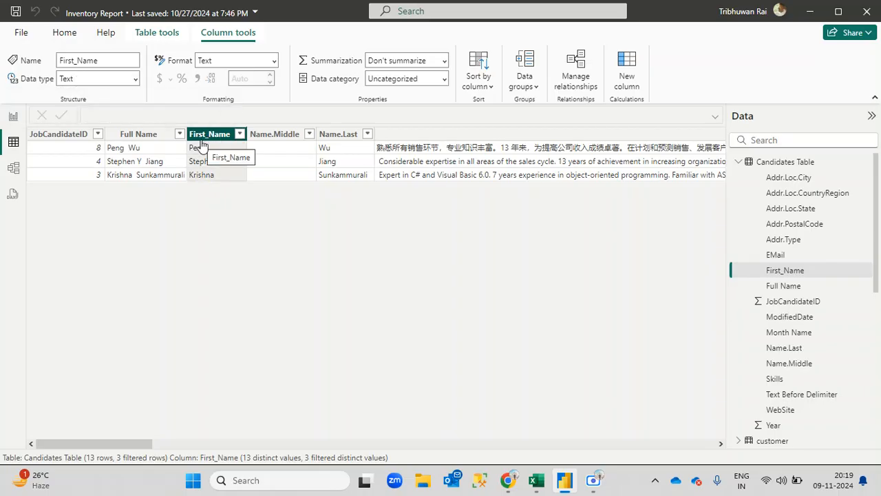
pyautogui.click(72, 151)
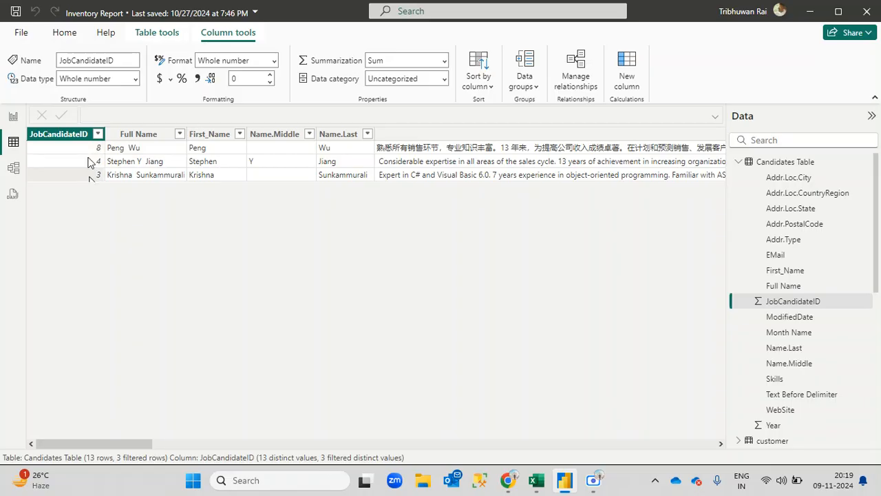
pyautogui.click(209, 148)
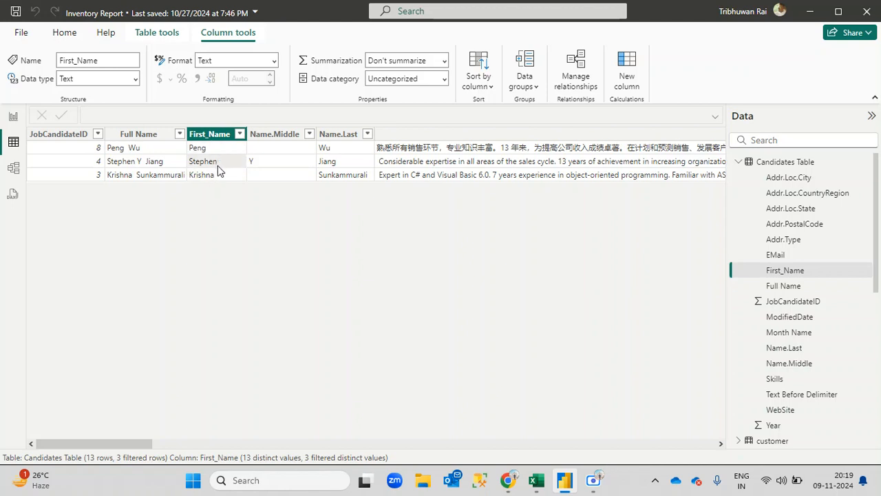
pyautogui.click(13, 116)
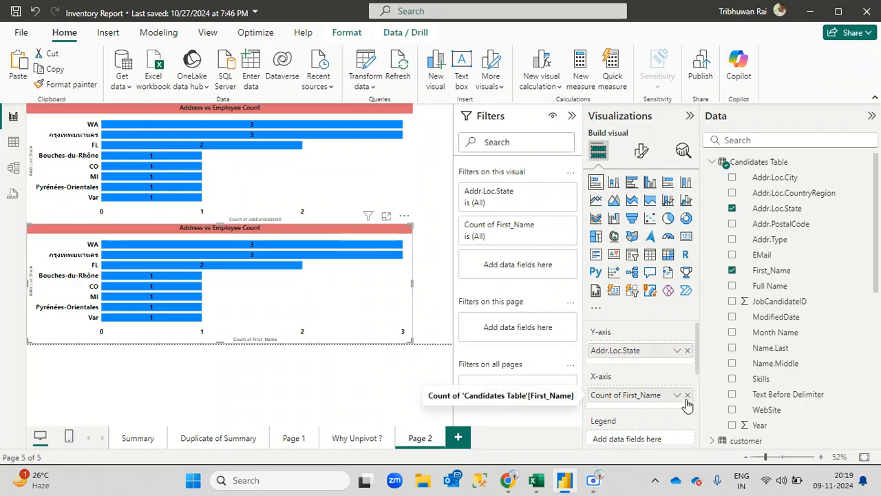
# Step: Compare the aggregation and default summarization options of the First_Name text column with those of the JobCandidateID number column
pyautogui.click(790, 274)
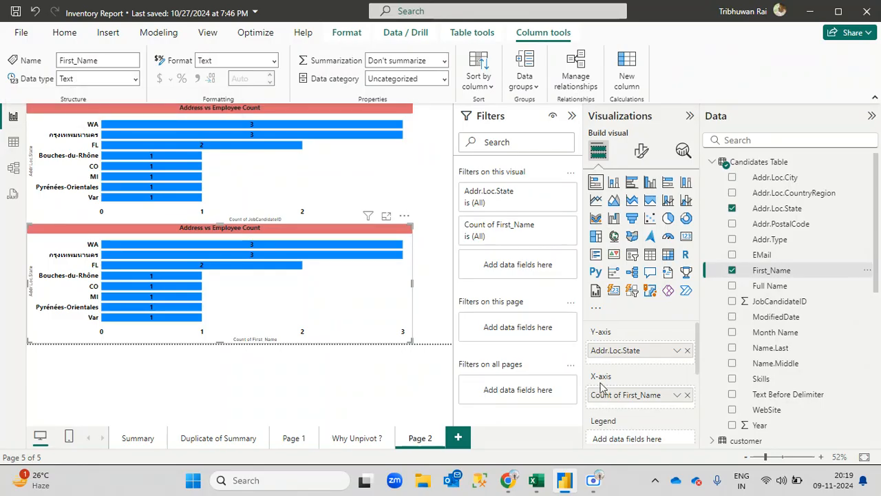
pyautogui.click(678, 398)
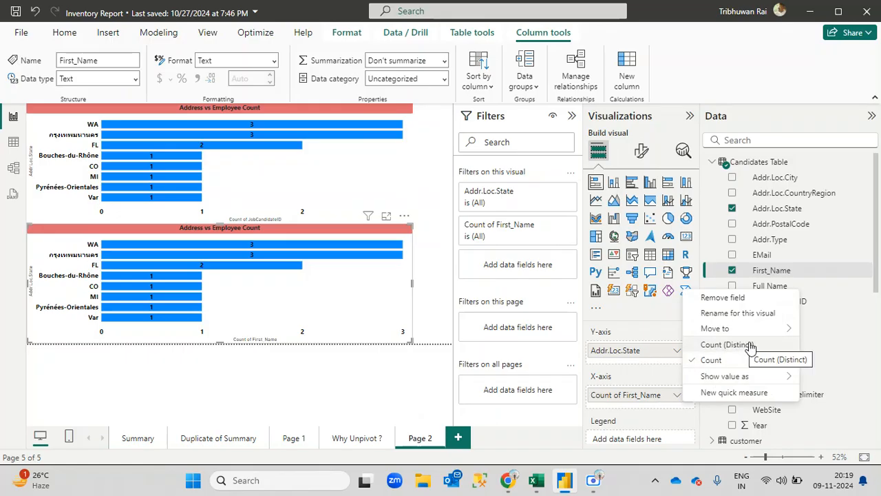
pyautogui.click(272, 390)
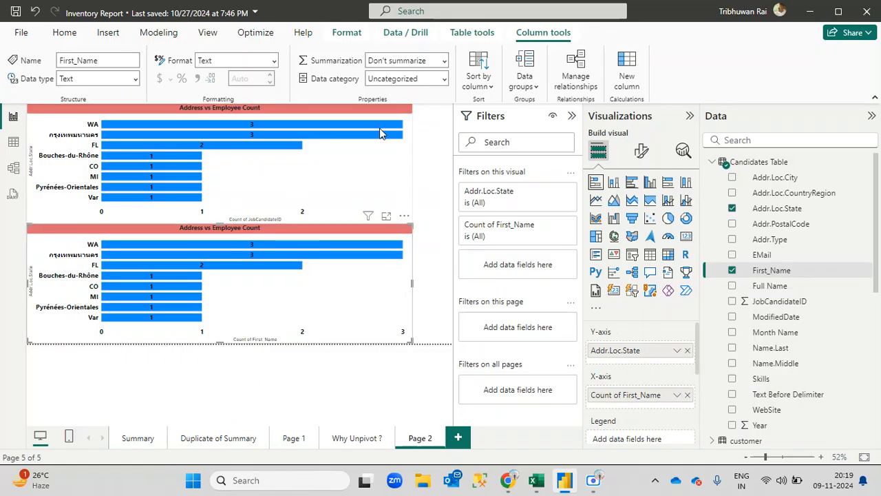
pyautogui.click(446, 62)
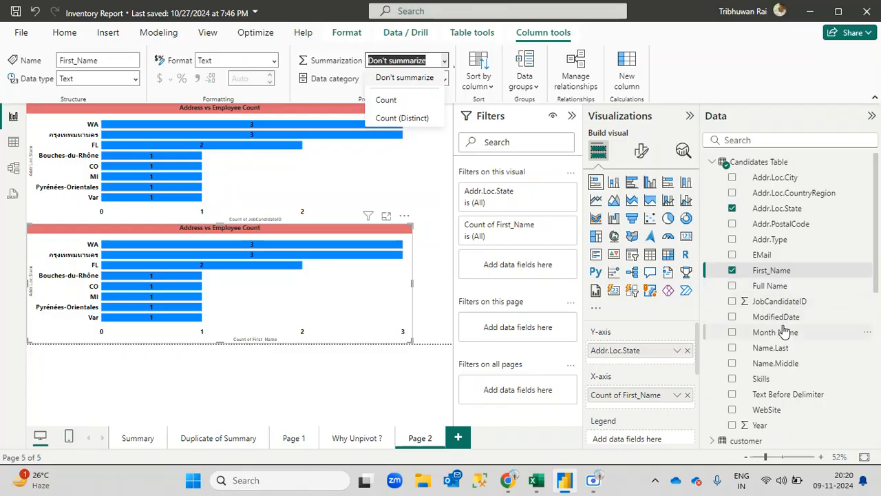
pyautogui.click(790, 304)
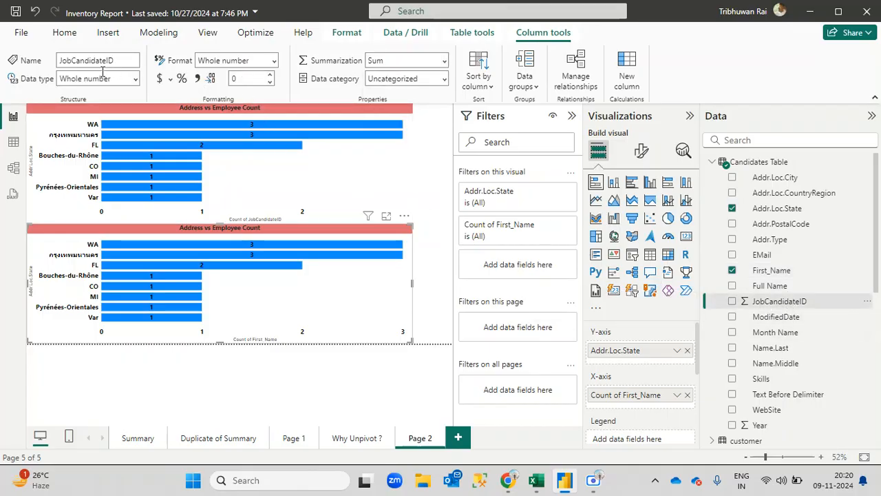
pyautogui.click(444, 62)
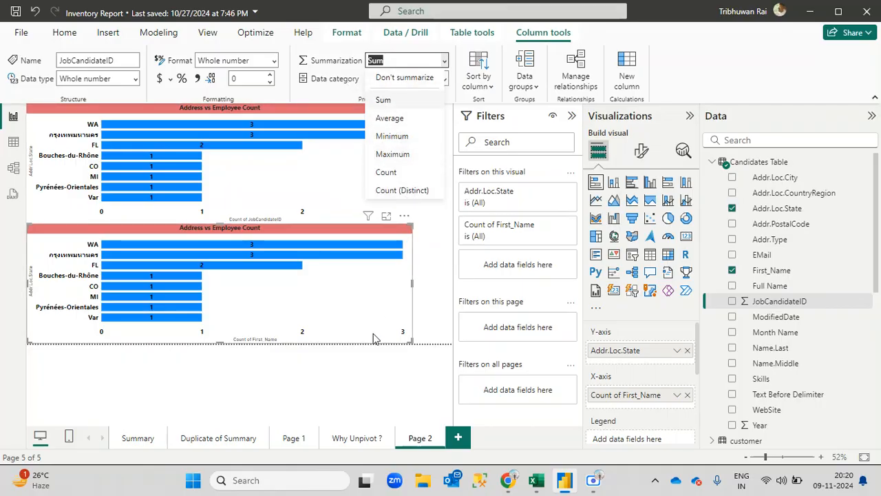
pyautogui.click(368, 383)
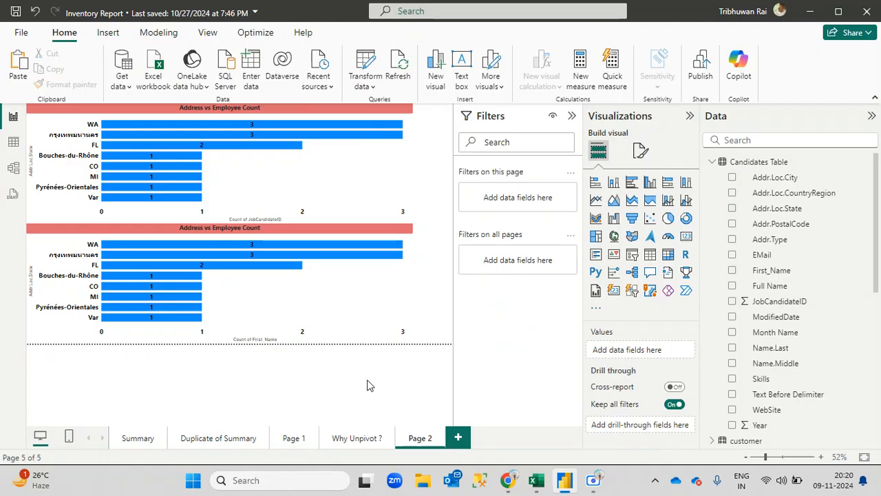
# Step: Open the Candidates Table query in the Power Query Editor
pyautogui.click(369, 299)
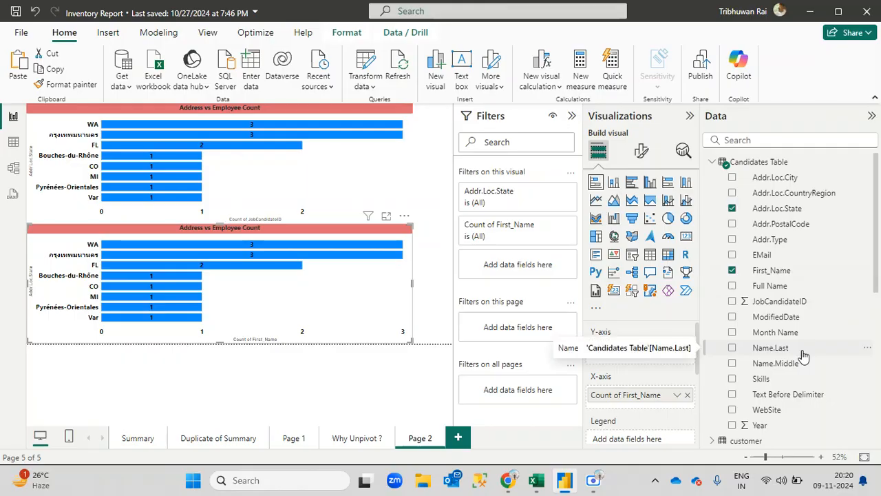
pyautogui.moveTo(713, 336); pyautogui.dragTo(709, 323)
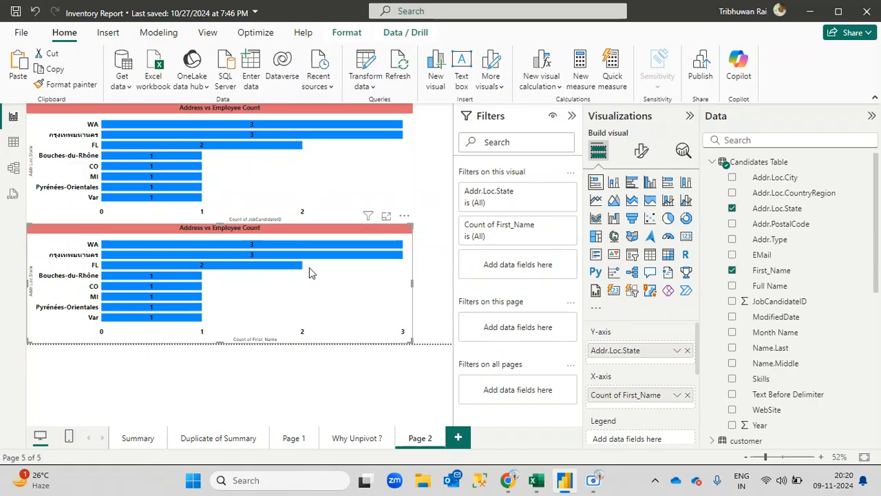
pyautogui.click(809, 309)
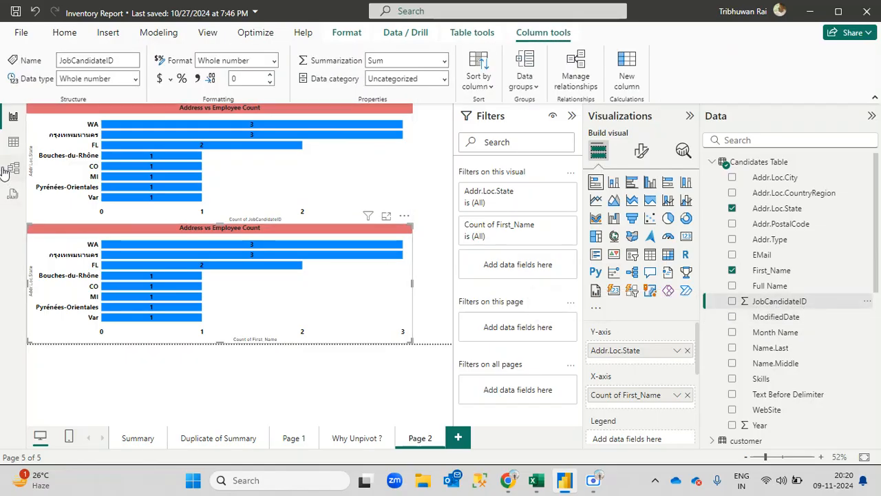
pyautogui.click(13, 142)
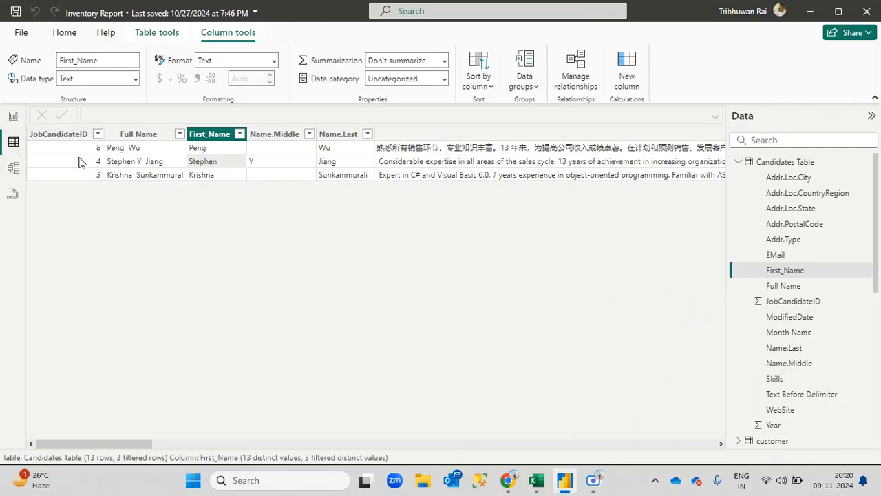
pyautogui.click(64, 34)
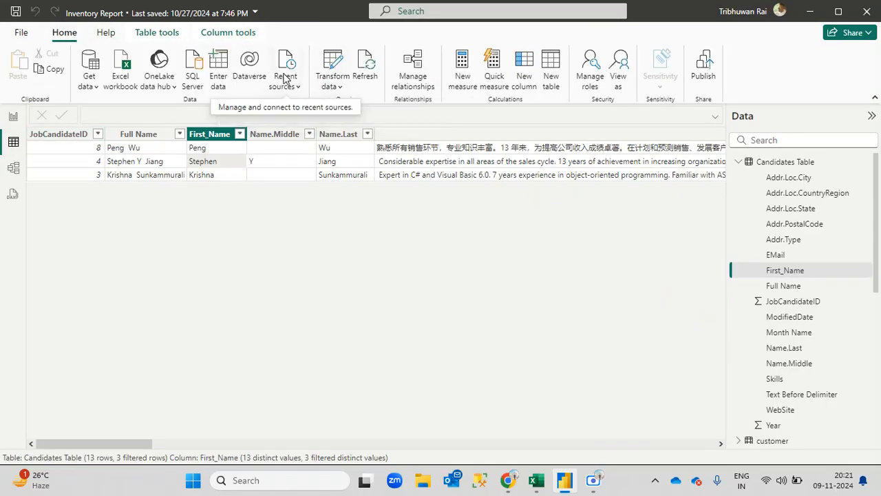
pyautogui.click(333, 63)
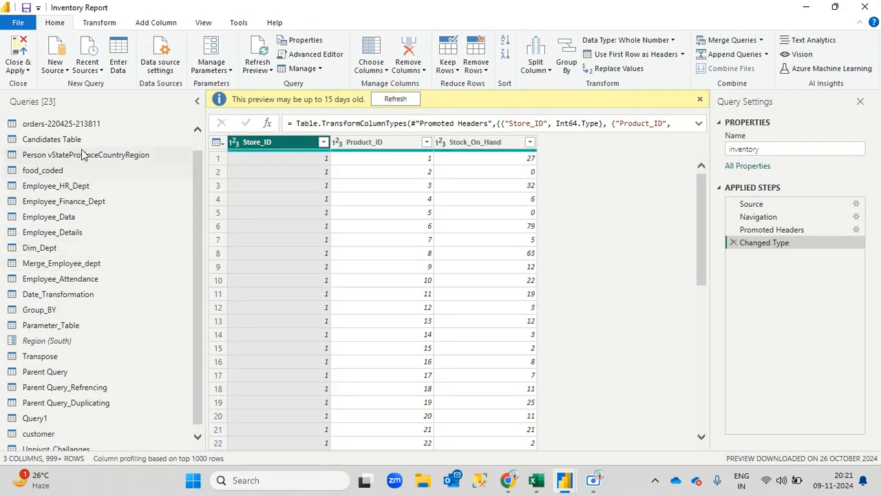
pyautogui.click(52, 140)
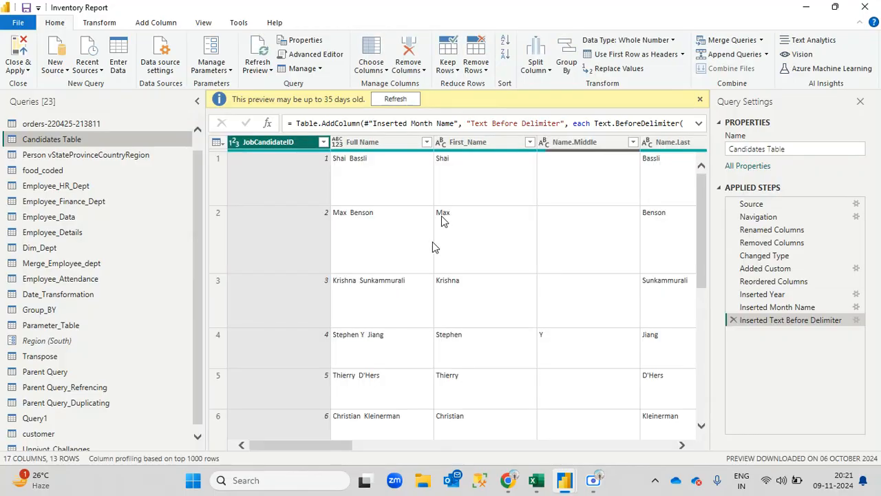
# Step: Change the JobCandidateID column's data type to Text and apply the query changes to the report
pyautogui.click(234, 143)
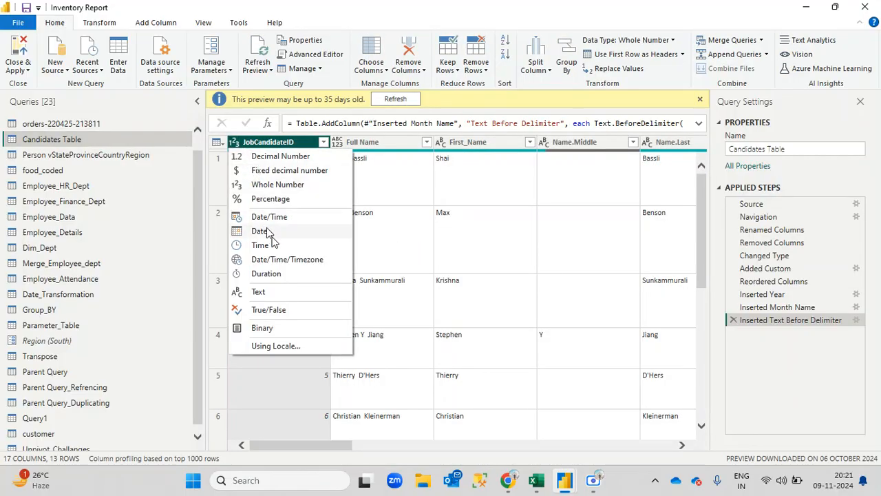
pyautogui.click(279, 291)
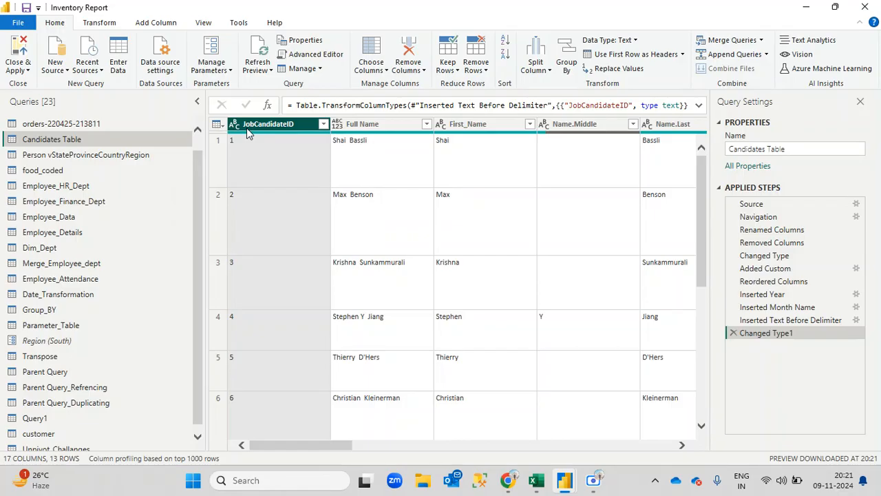
pyautogui.click(18, 69)
pyautogui.click(30, 85)
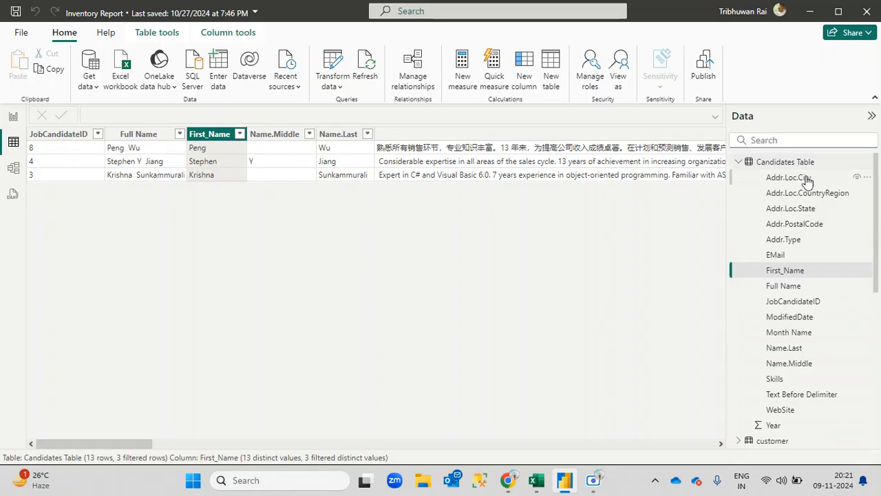
# Step: Check the JobCandidateID column's data type in the table and examine the default summarization options offered for it in the report
pyautogui.click(797, 303)
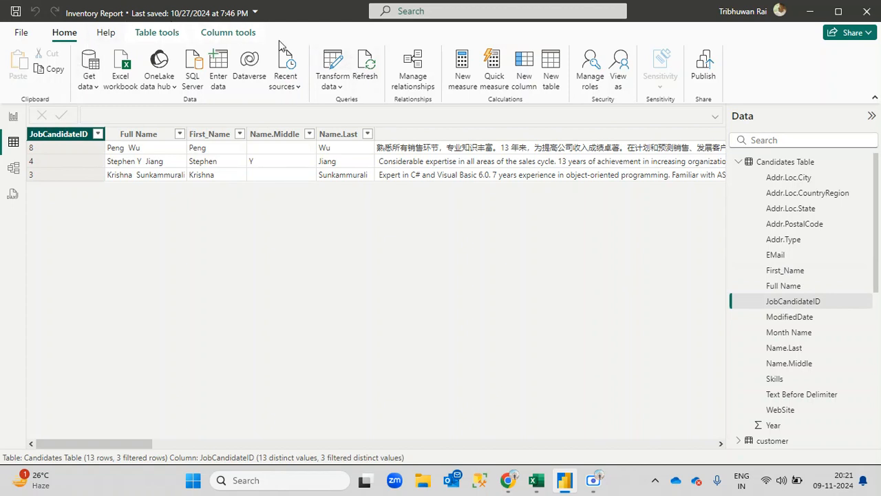
pyautogui.click(235, 38)
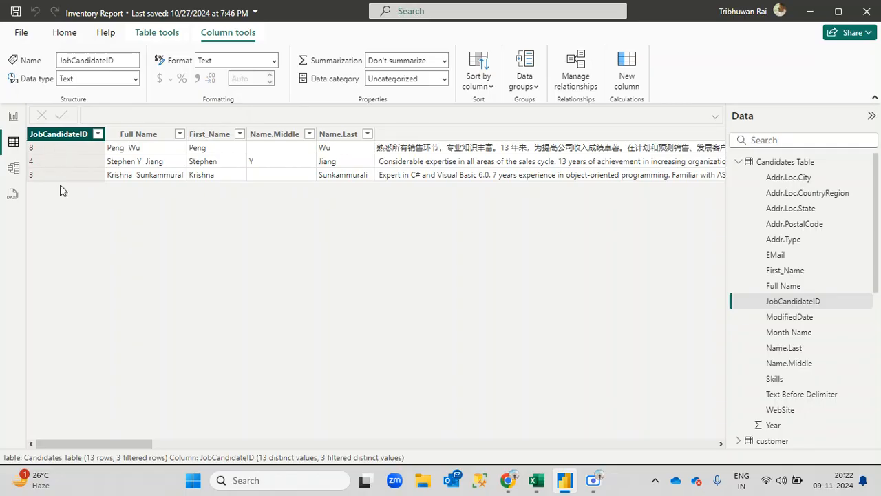
pyautogui.click(14, 120)
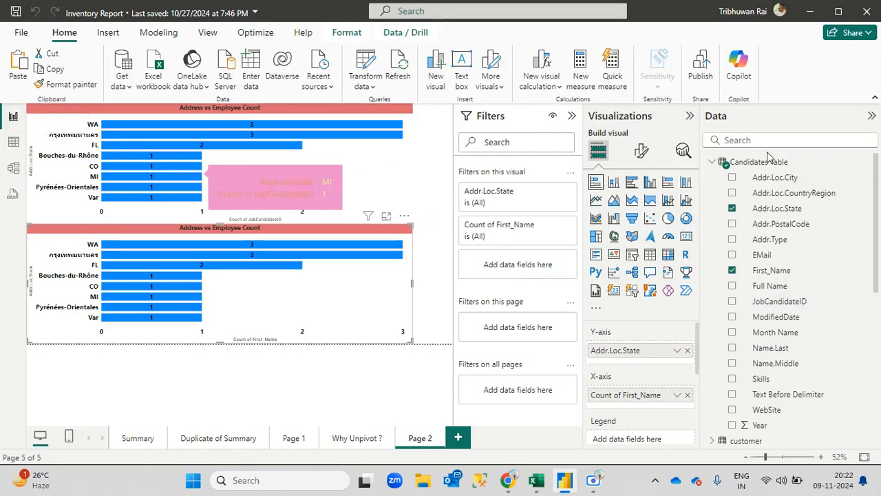
pyautogui.click(782, 301)
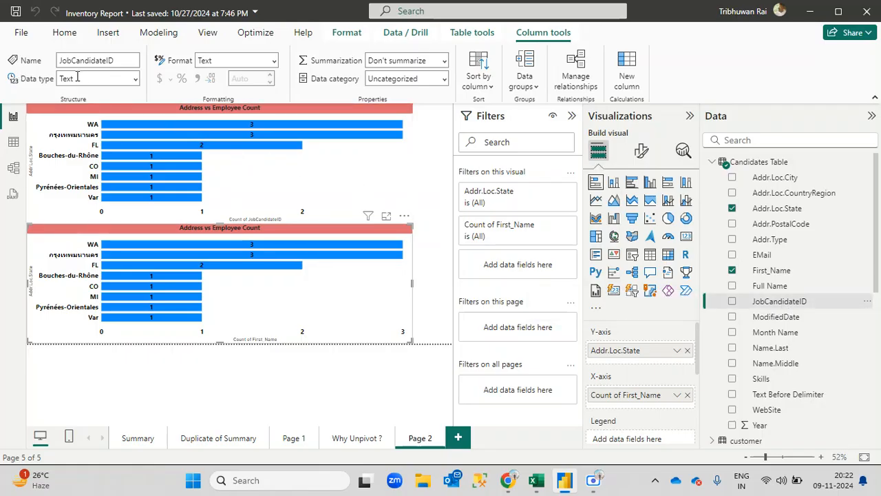
pyautogui.click(442, 60)
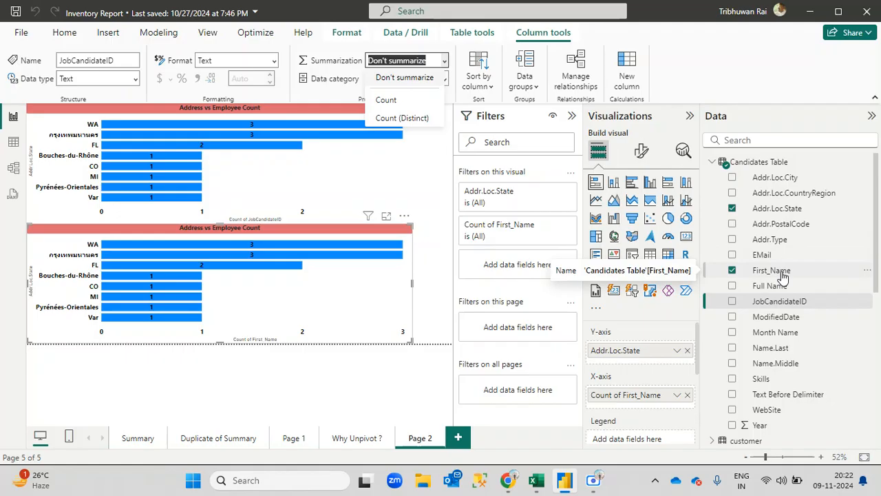
# Step: Recheck the JobCandidateID column in the table data and remove First_Name from the lower chart's X-axis
pyautogui.click(13, 141)
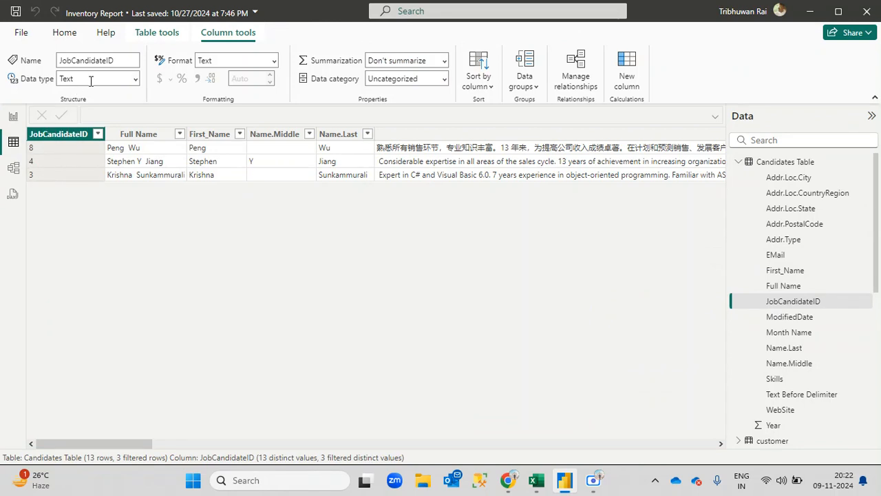
pyautogui.click(13, 116)
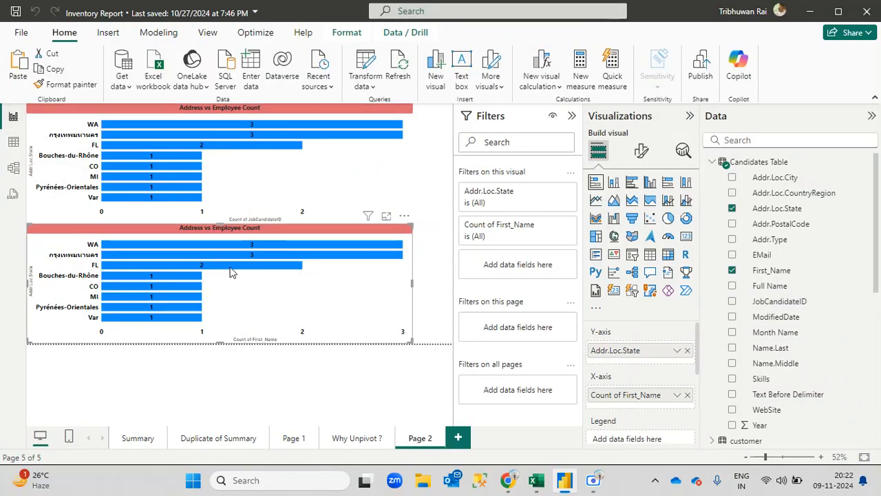
pyautogui.click(687, 395)
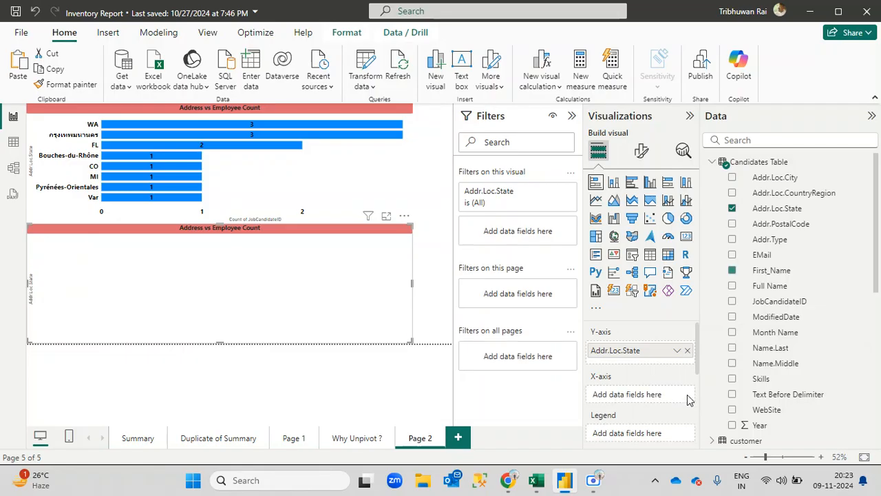
# Step: Add JobCandidateID to the lower chart's X-axis and examine the aggregation options offered for the text field
pyautogui.moveTo(771, 300); pyautogui.dragTo(676, 398)
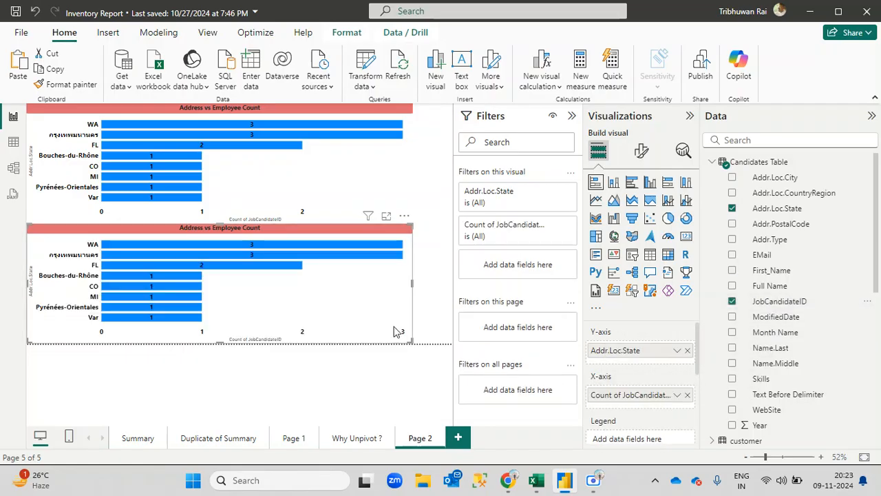
pyautogui.click(677, 395)
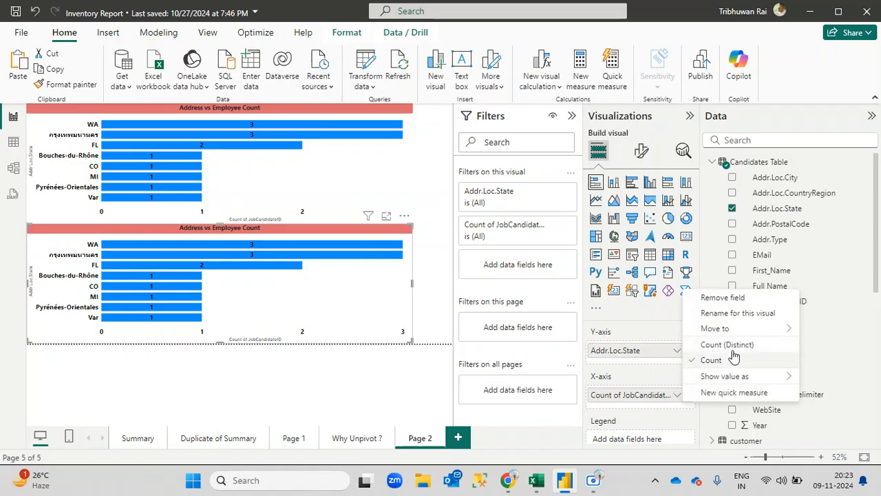
pyautogui.click(436, 315)
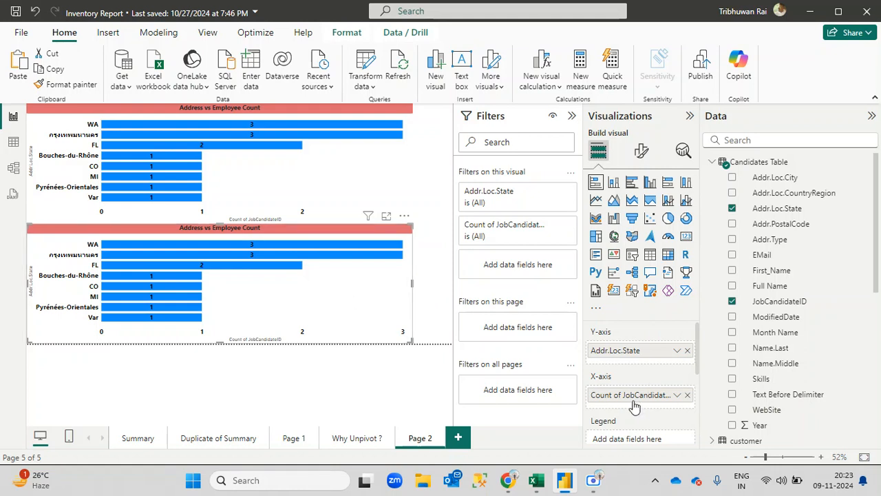
pyautogui.click(676, 396)
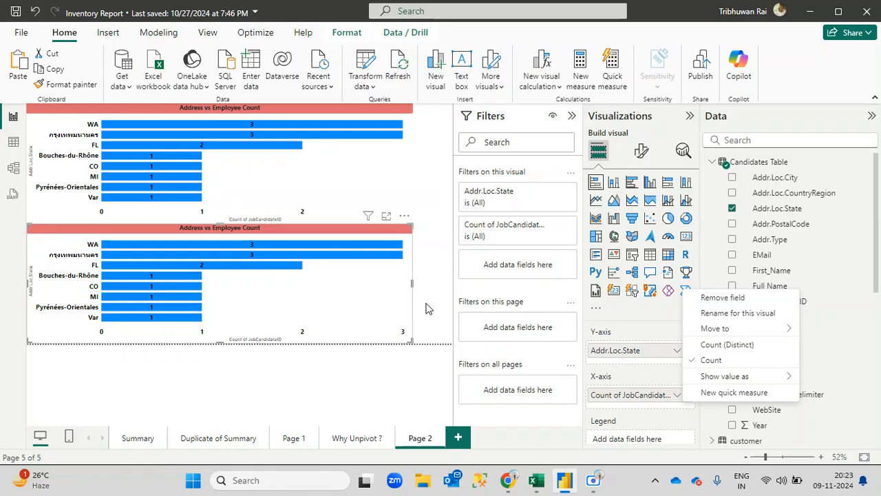
pyautogui.click(425, 308)
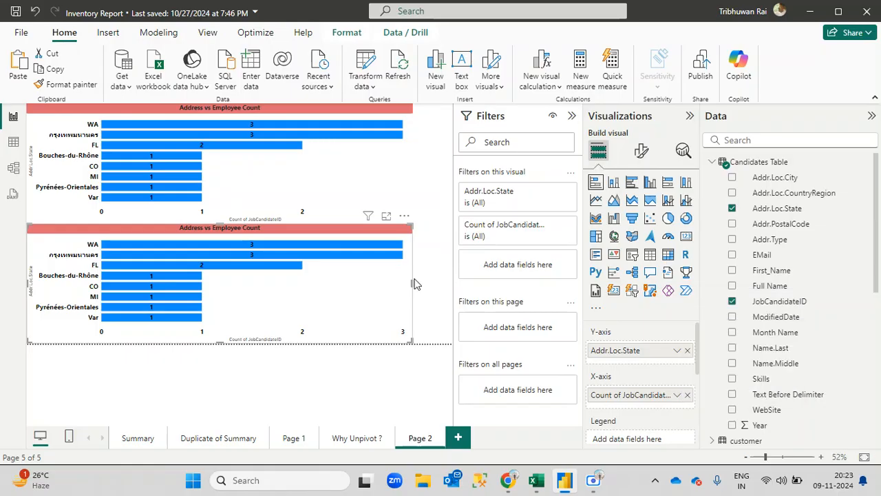
# Step: Delete the Candidates Table query's Changed Type1 step in the Power Query Editor and apply the changes to the report
pyautogui.click(366, 65)
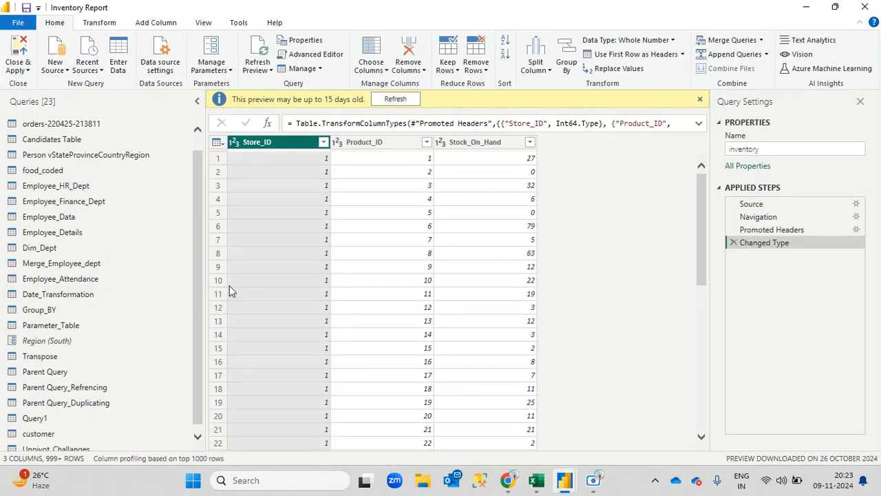
pyautogui.click(67, 140)
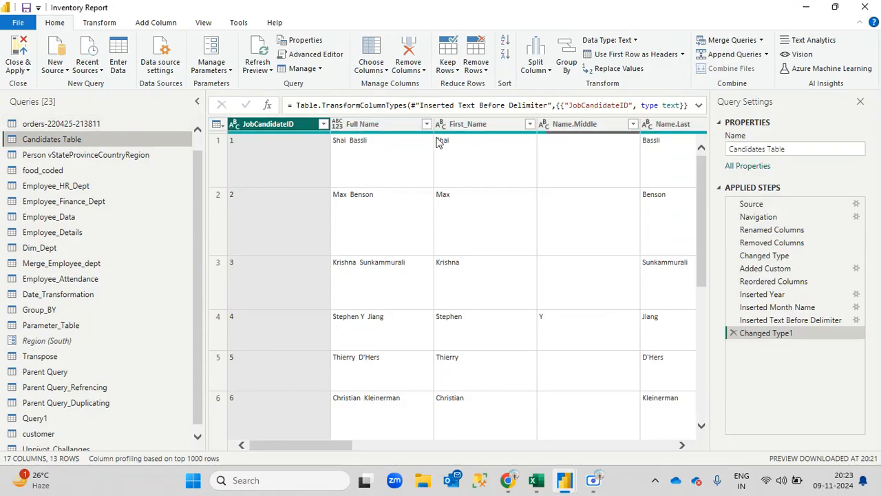
pyautogui.click(233, 128)
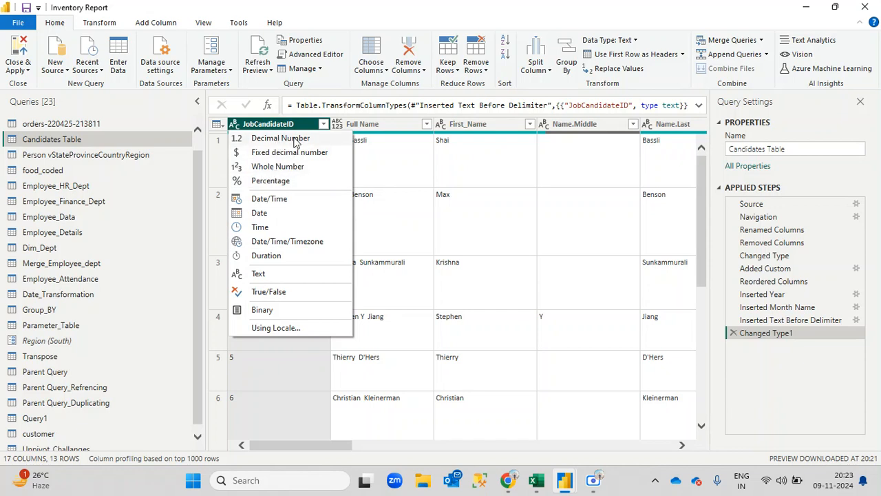
pyautogui.click(714, 392)
pyautogui.click(733, 332)
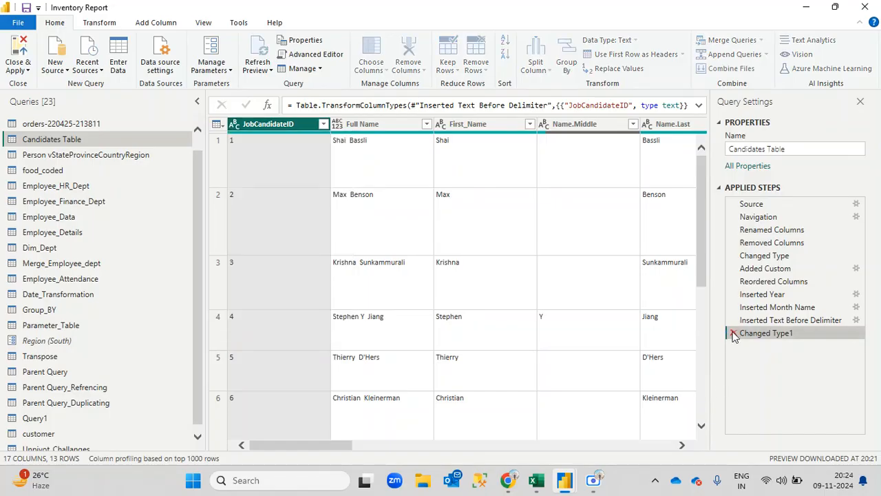
pyautogui.click(234, 126)
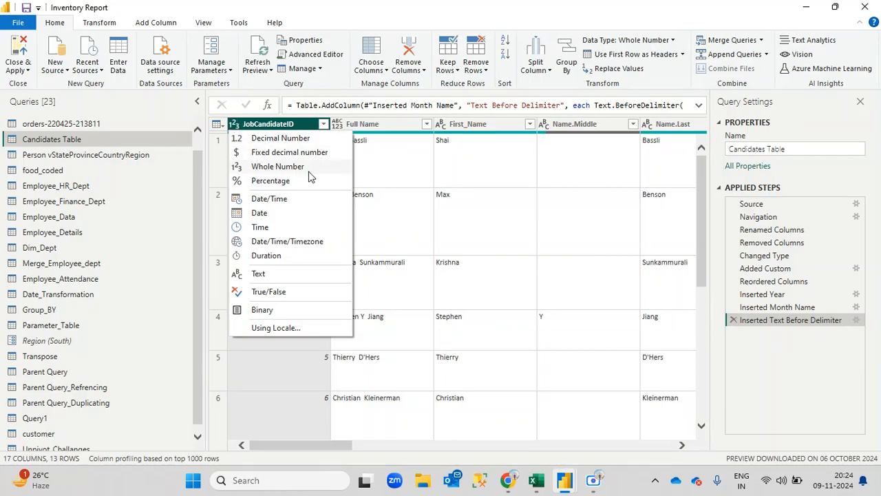
pyautogui.click(246, 415)
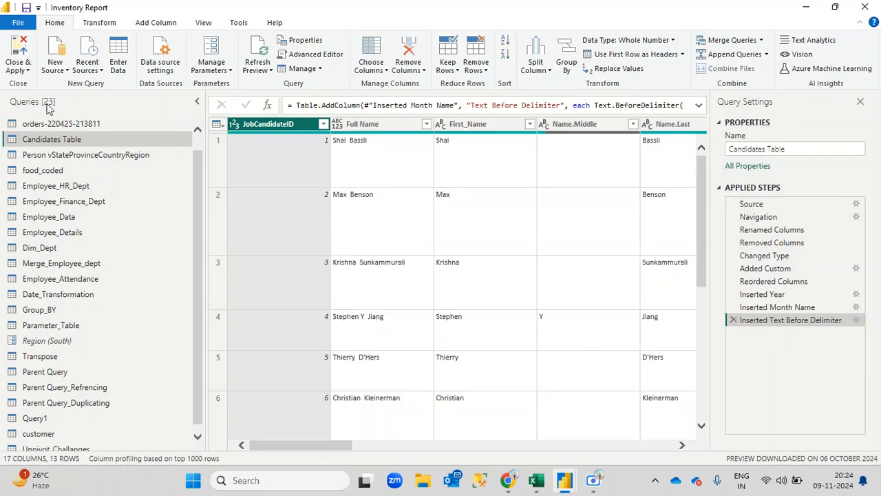
pyautogui.click(20, 69)
pyautogui.click(59, 85)
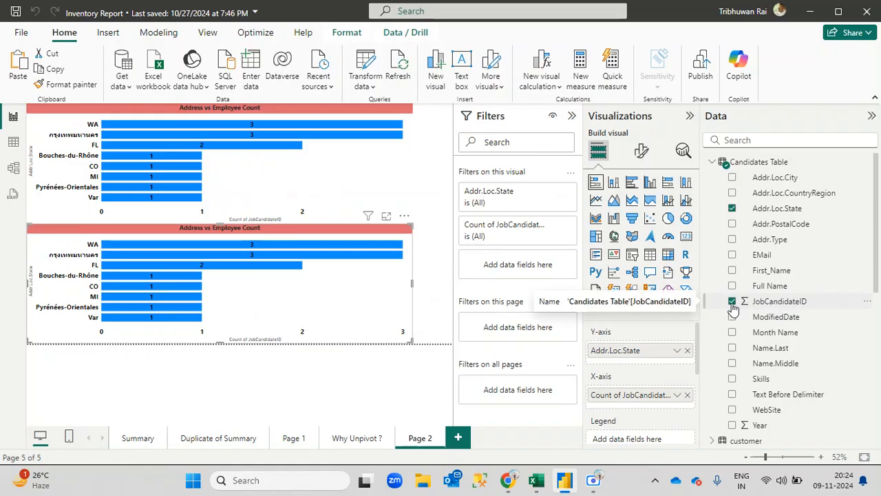
# Step: Set the aggregation of JobCandidateID on the lower chart's X-axis to Sum
pyautogui.click(677, 396)
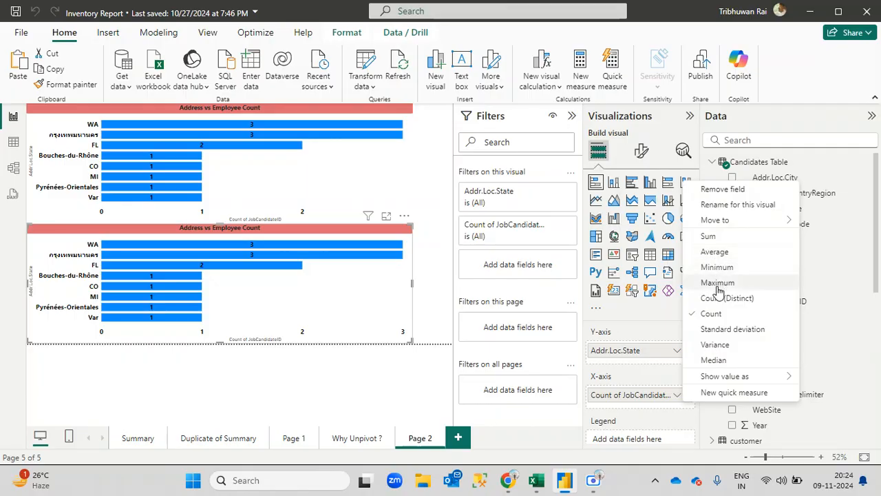
pyautogui.click(712, 236)
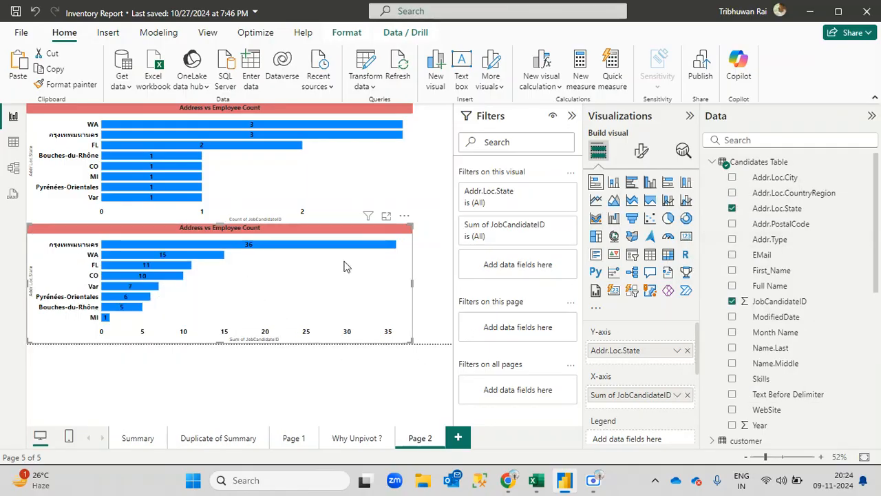
pyautogui.click(432, 262)
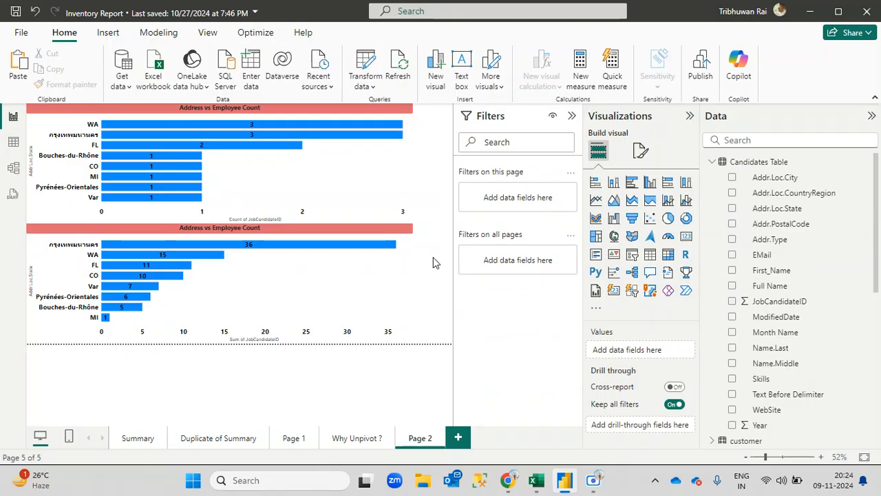
# Step: Review the JobCandidateID values in the Candidates Table query in the Power Query Editor and return to the report
pyautogui.click(358, 63)
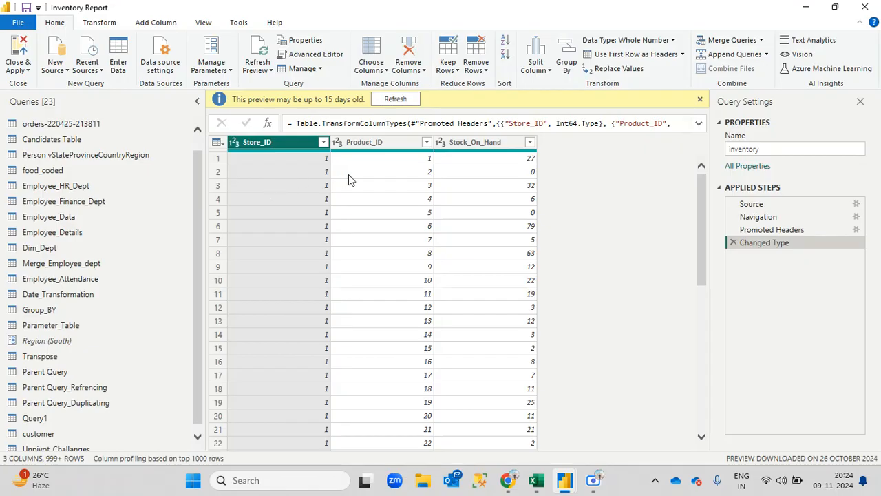
pyautogui.click(73, 139)
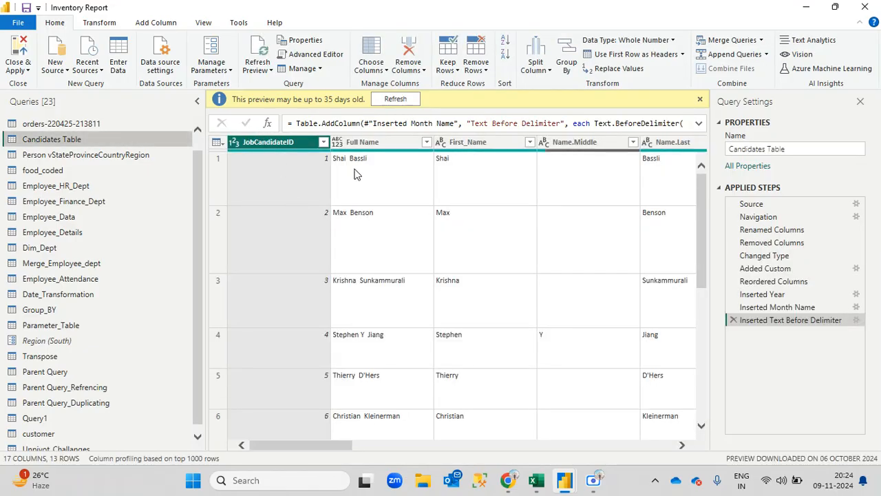
pyautogui.scroll(-3, 443, 324)
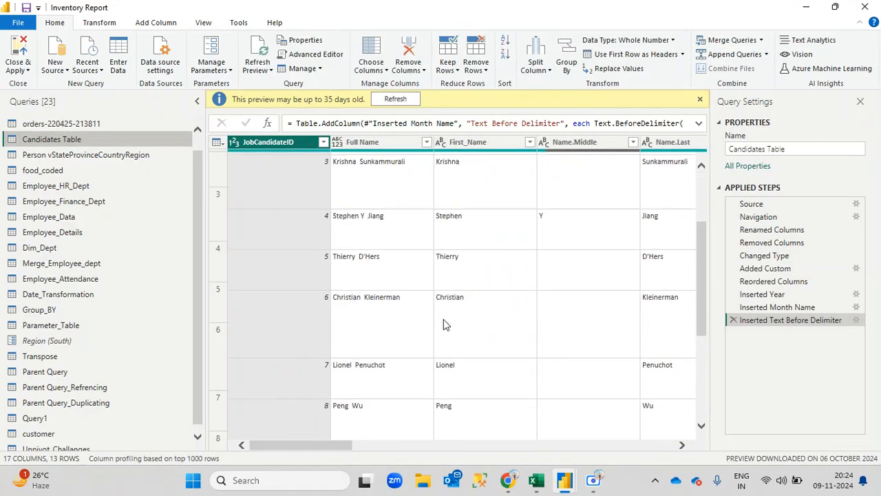
pyautogui.scroll(3, 434, 303)
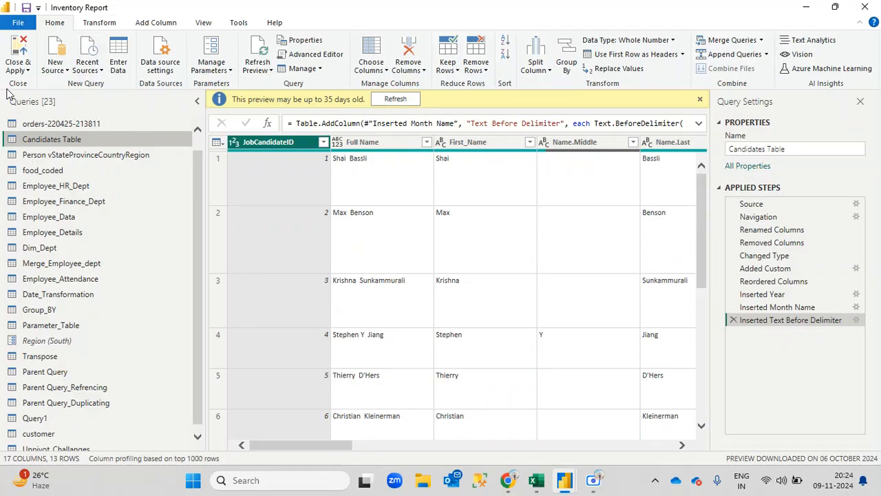
pyautogui.click(17, 70)
pyautogui.click(36, 83)
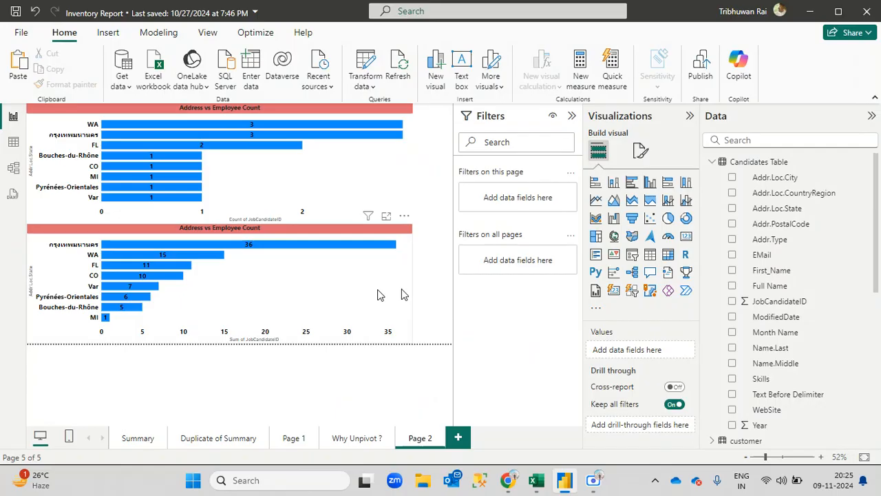
# Step: Inspect the lower chart's field assignments and the aggregation options for JobCandidateID on its X-axis
pyautogui.click(378, 294)
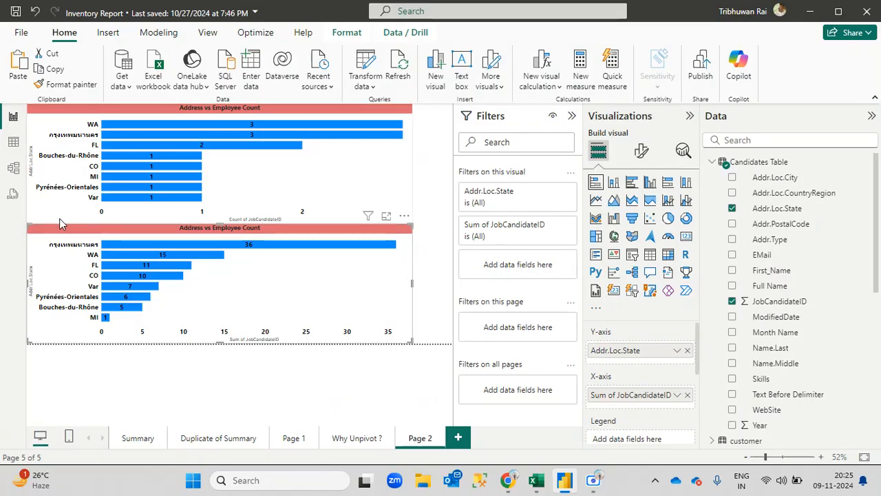
pyautogui.scroll(-2, 652, 407)
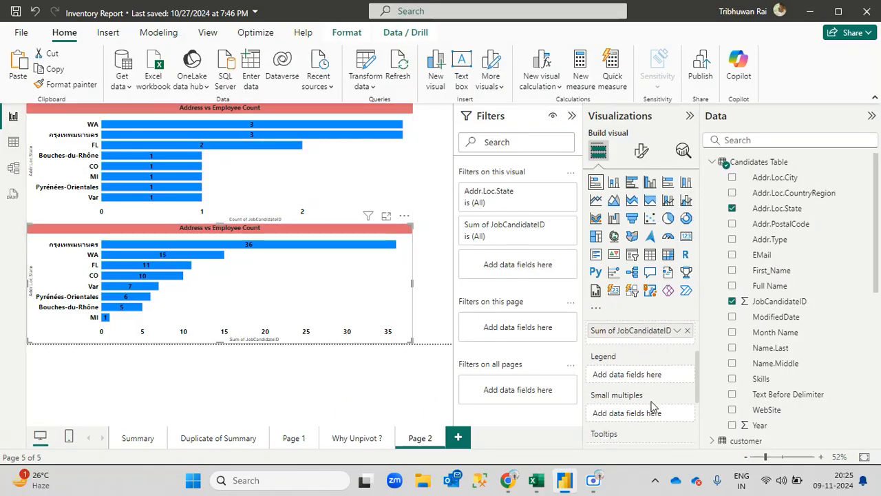
pyautogui.scroll(2, 627, 408)
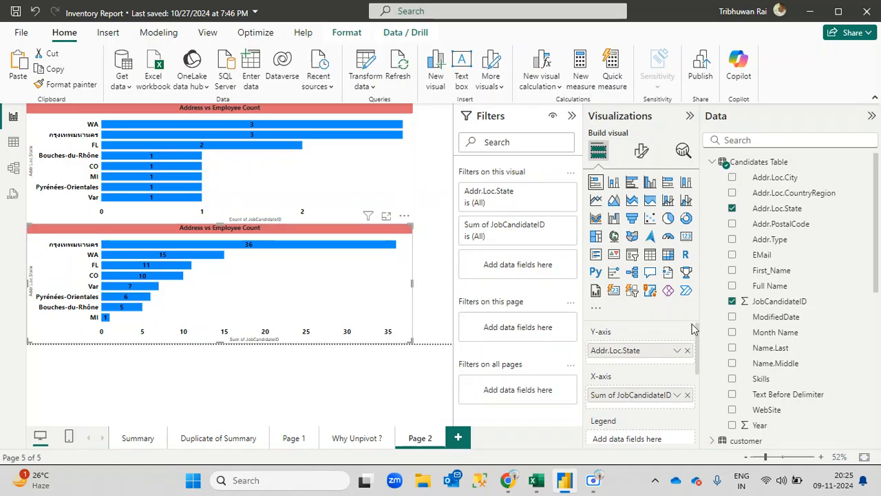
pyautogui.click(677, 394)
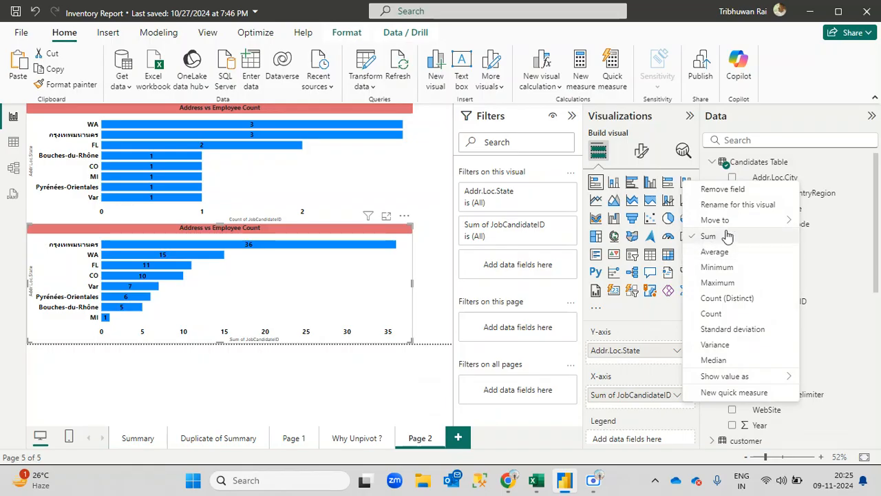
pyautogui.click(646, 384)
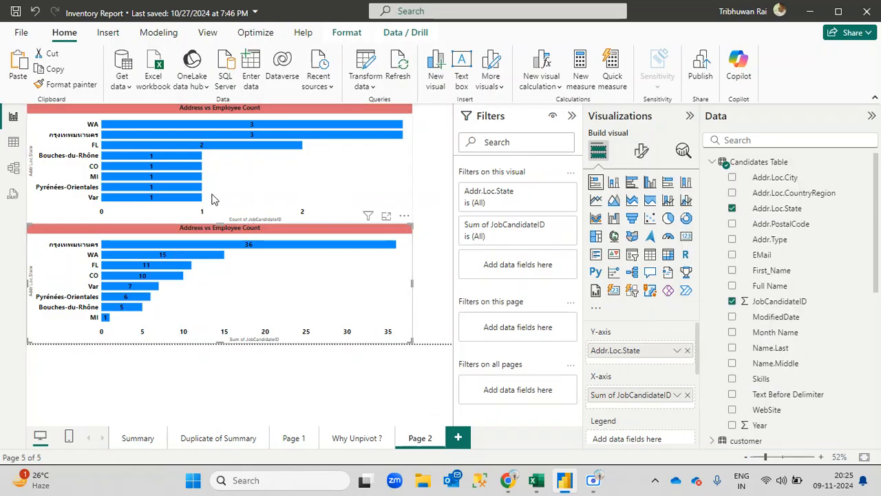
# Step: Shrink the lower chart slightly and shift it down to the page's bottom edge, then recheck its X-axis aggregation options
pyautogui.click(350, 277)
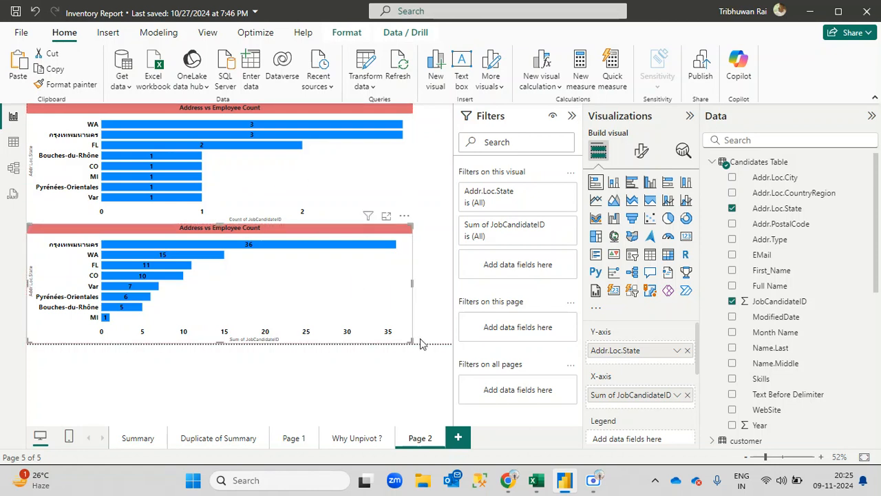
pyautogui.moveTo(412, 339); pyautogui.dragTo(404, 337)
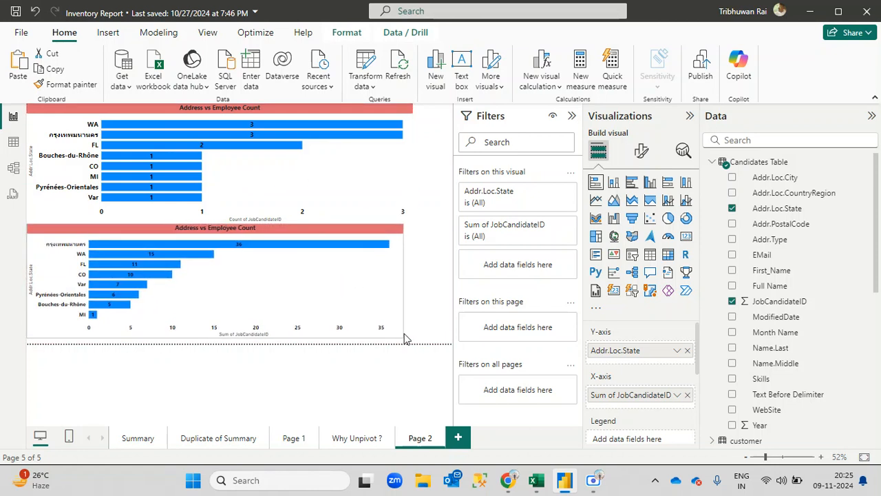
pyautogui.moveTo(315, 274); pyautogui.dragTo(311, 281)
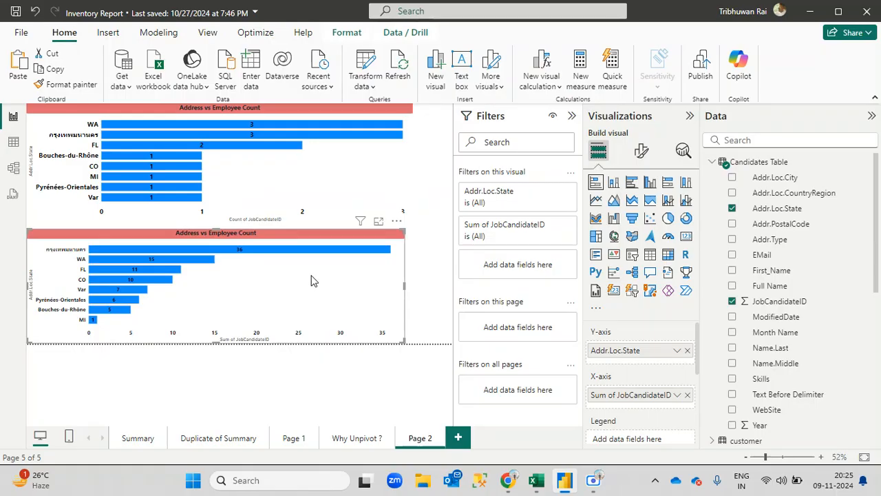
pyautogui.click(677, 396)
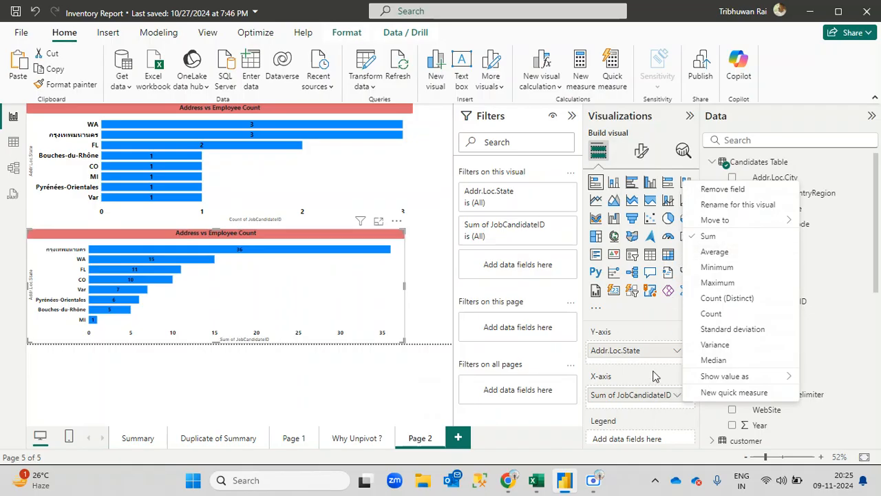
pyautogui.click(652, 383)
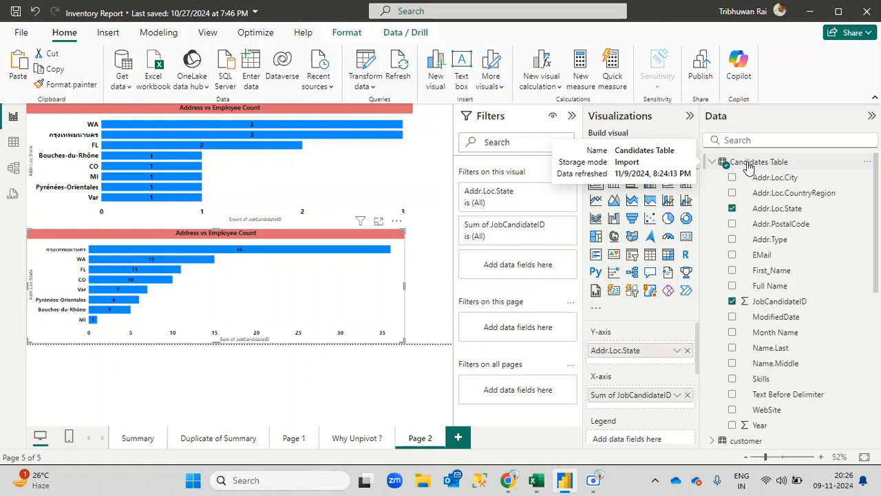
# Step: Add a new measure to the Candidates Table
pyautogui.click(869, 164)
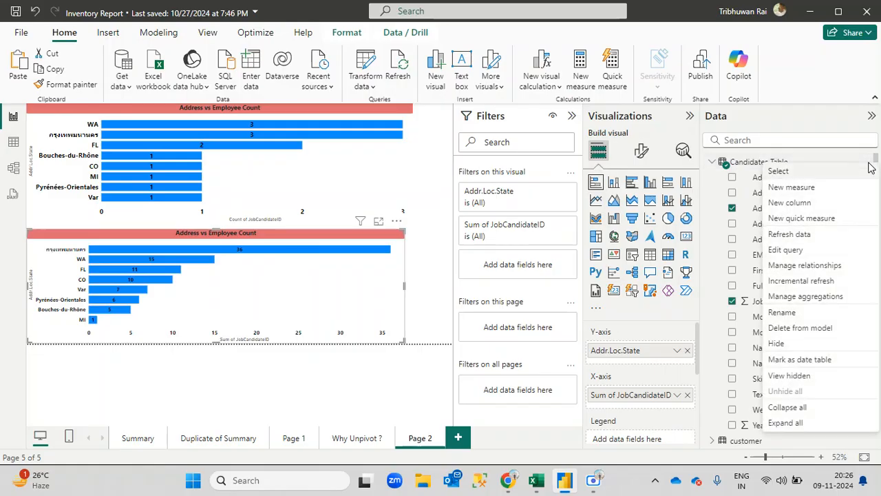
pyautogui.click(792, 187)
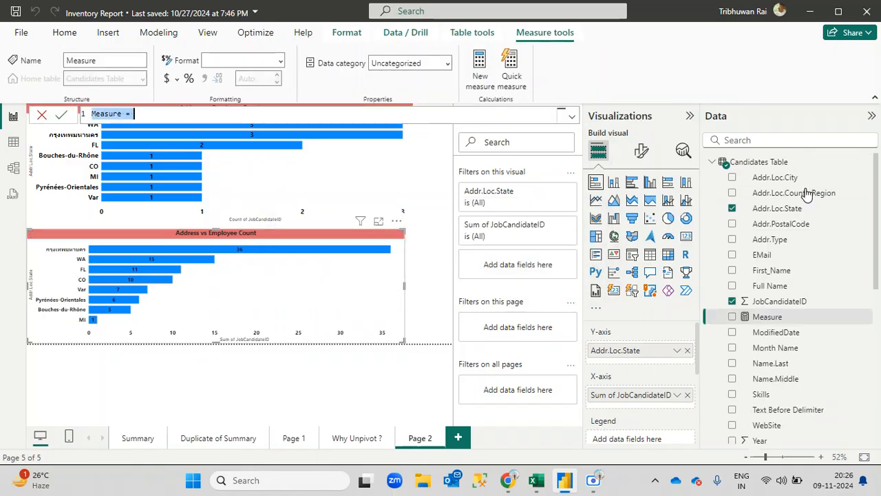
pyautogui.click(138, 113)
pyautogui.moveTo(139, 113); pyautogui.dragTo(96, 113)
pyautogui.click(153, 110)
pyautogui.click(134, 114)
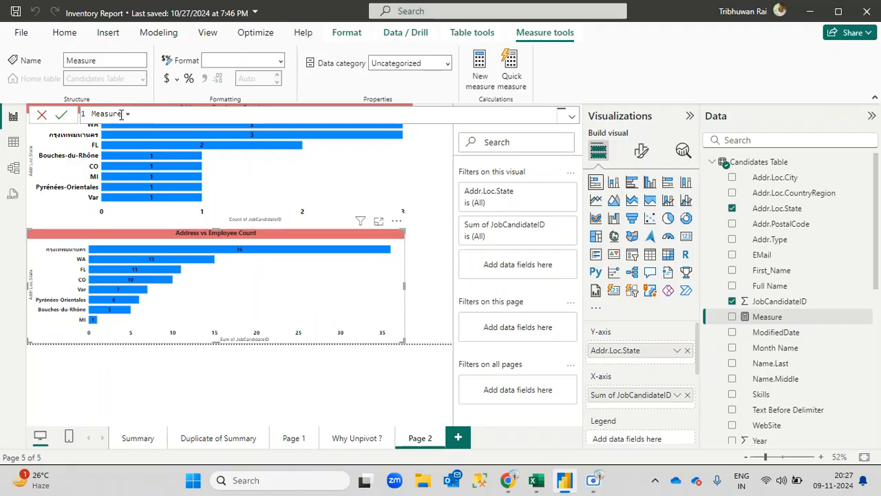
# Step: Name the new measure "count of Employee" in its formula, replacing the default name before the equals sign
pyautogui.moveTo(121, 114); pyautogui.dragTo(90, 114)
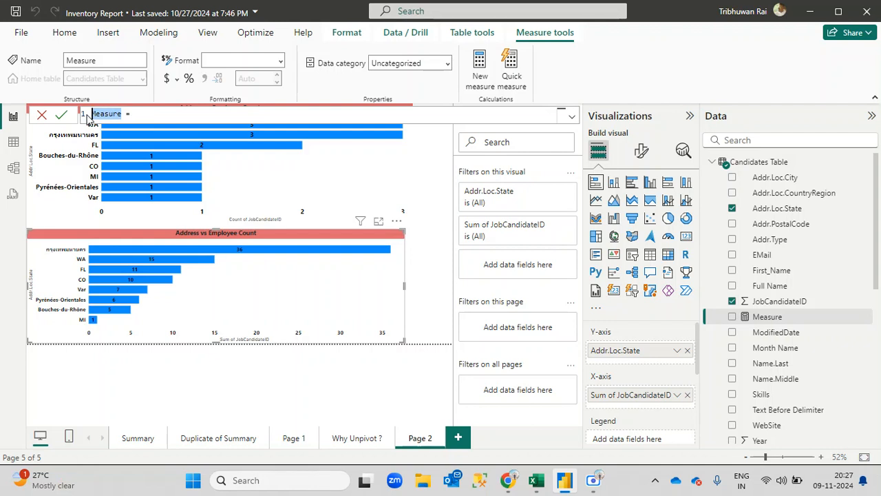
pyautogui.write('count')
pyautogui.write('of Emp,oyee')
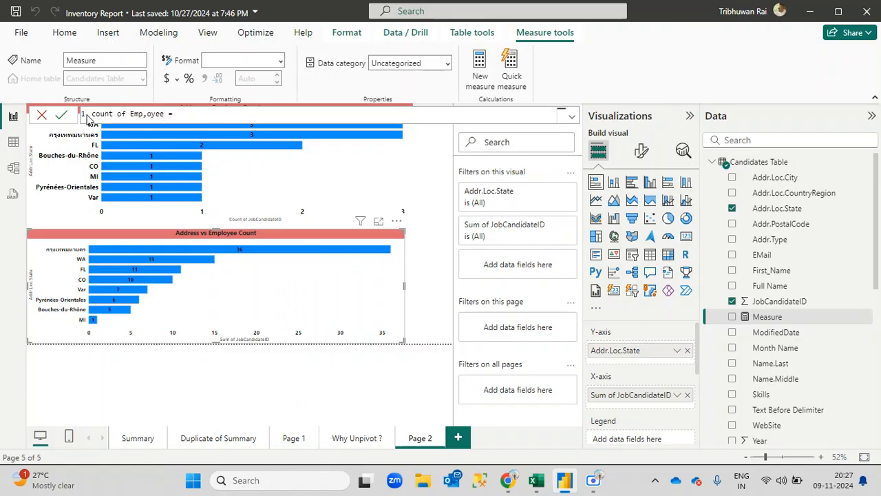
pyautogui.press('BackSpace')
pyautogui.press('BackSpace')
pyautogui.write('loyee')
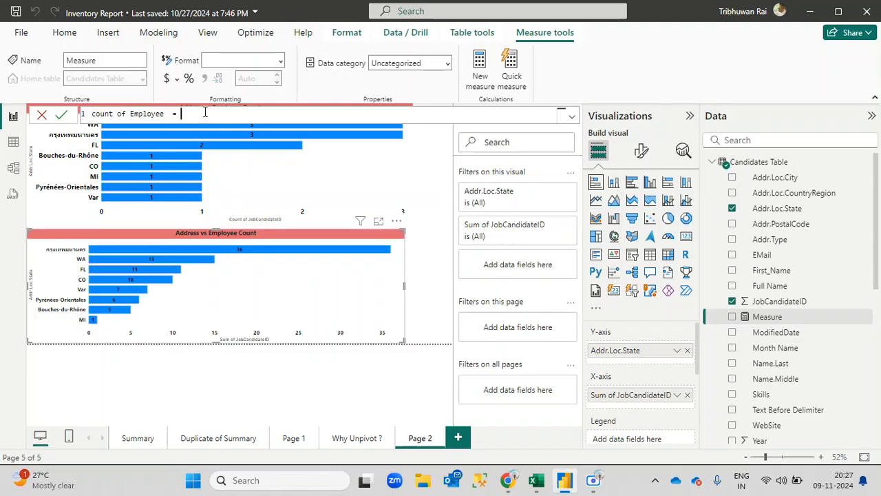
pyautogui.moveTo(166, 113); pyautogui.dragTo(95, 114)
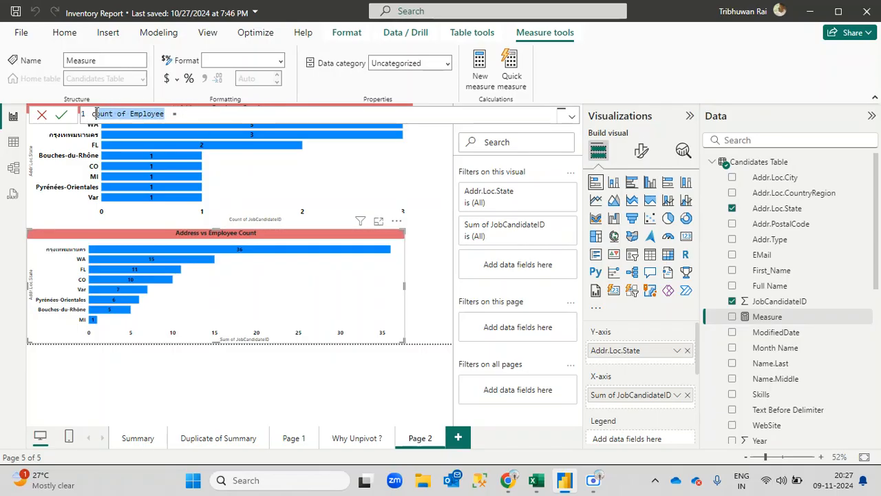
pyautogui.click(184, 115)
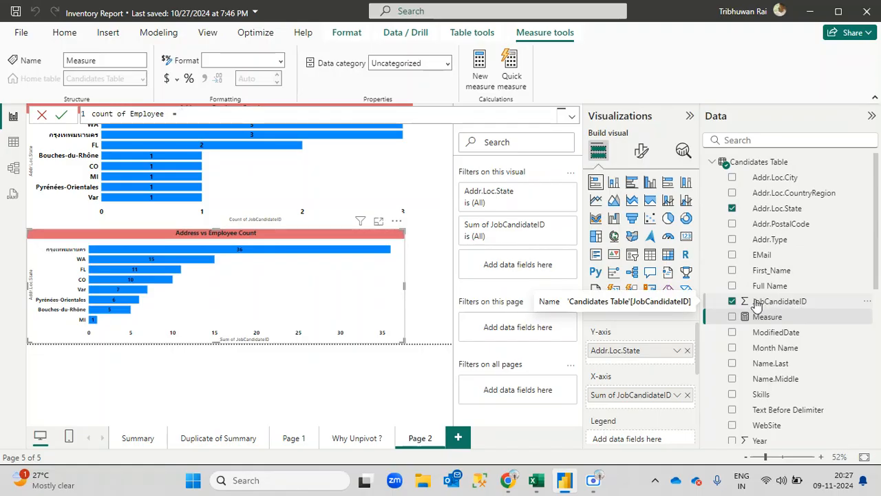
# Step: Start the measure's expression with the COUNT function and a reference to 'Candidates Table'
pyautogui.click(189, 114)
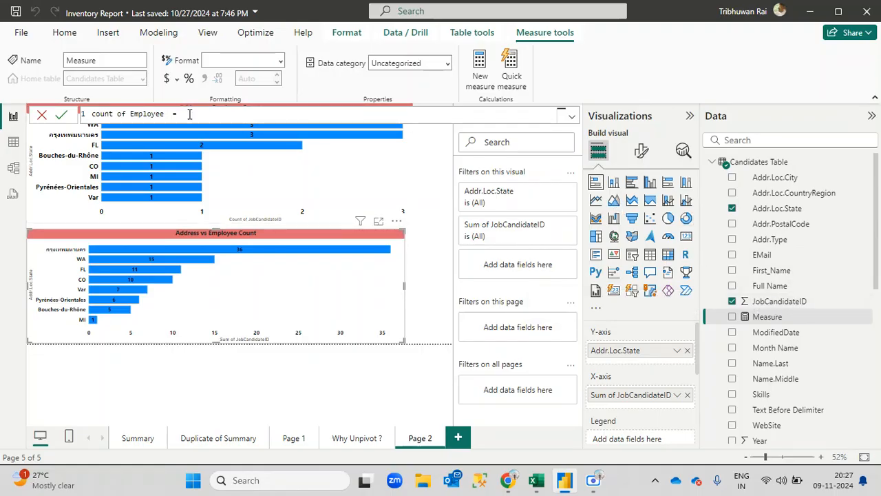
pyautogui.write('COUNT')
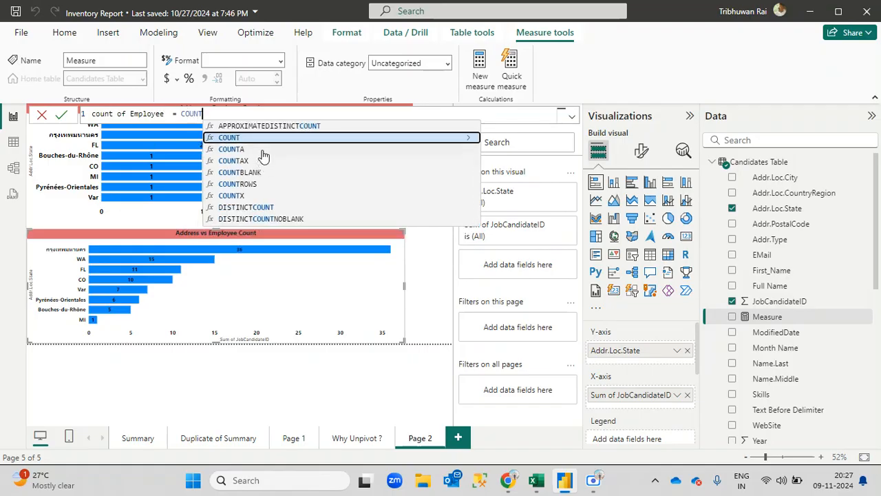
pyautogui.click(235, 139)
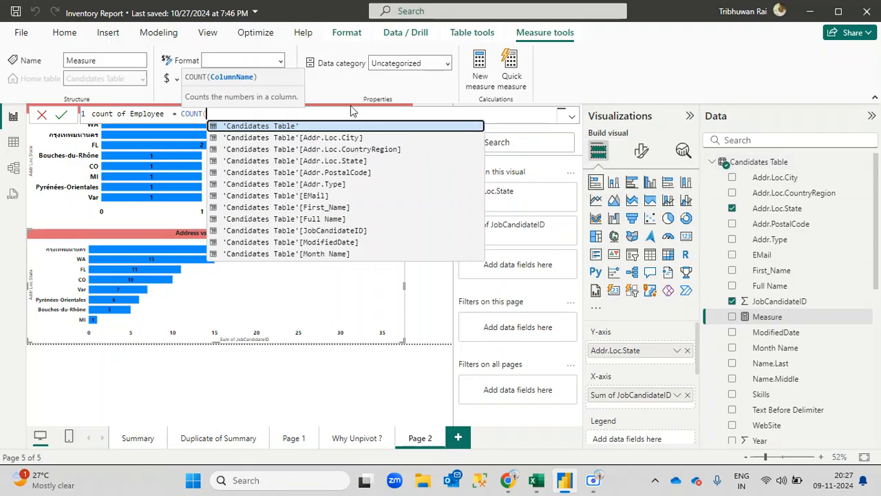
pyautogui.click(261, 130)
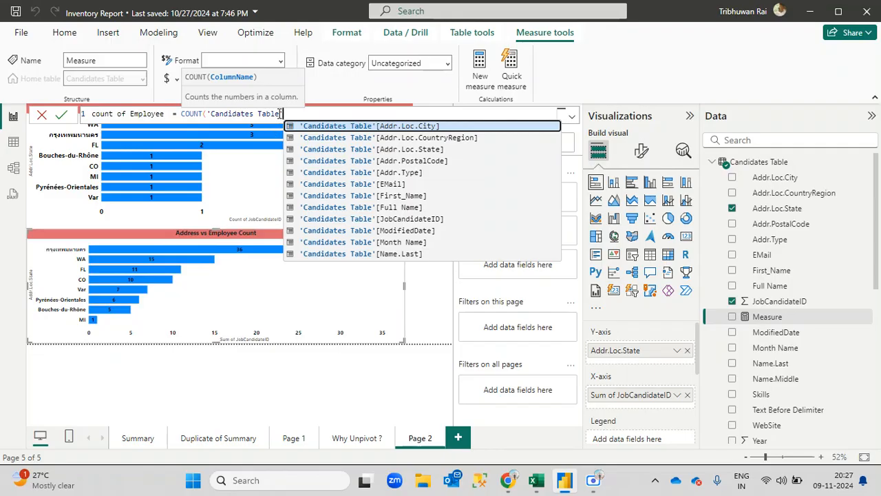
pyautogui.click(280, 114)
pyautogui.write("'")
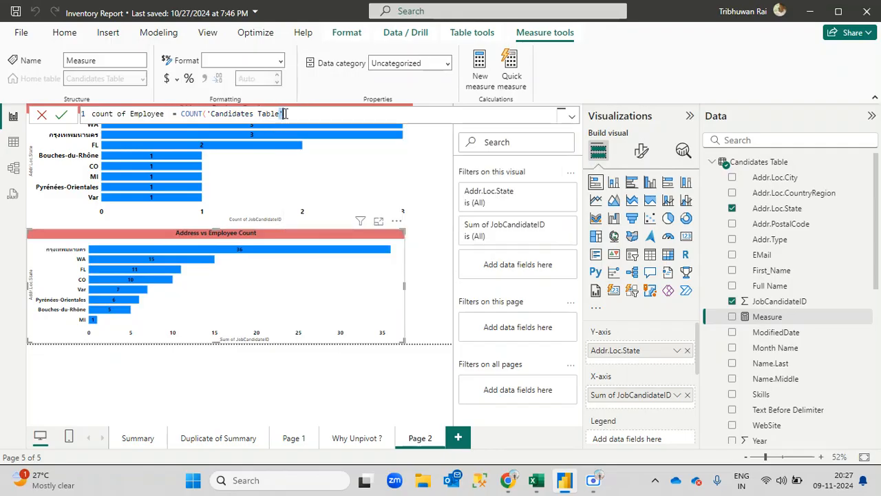
pyautogui.click(206, 113)
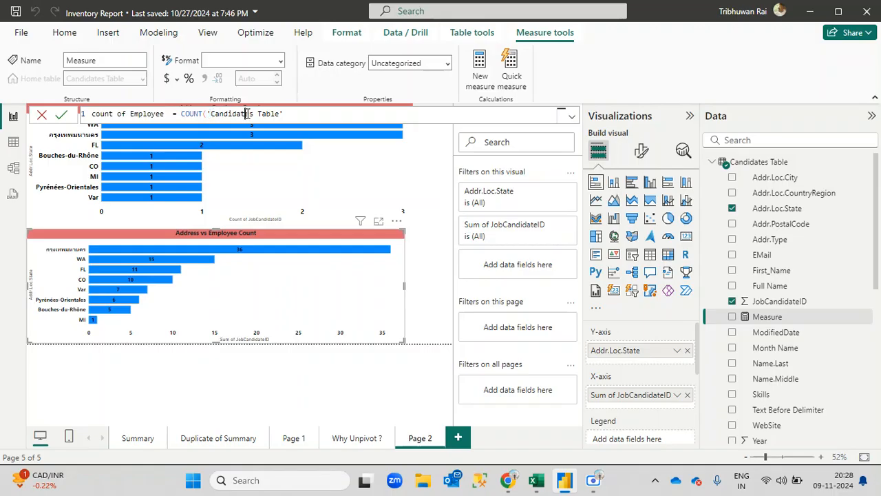
pyautogui.doubleClick(215, 113)
pyautogui.moveTo(211, 113); pyautogui.dragTo(267, 113)
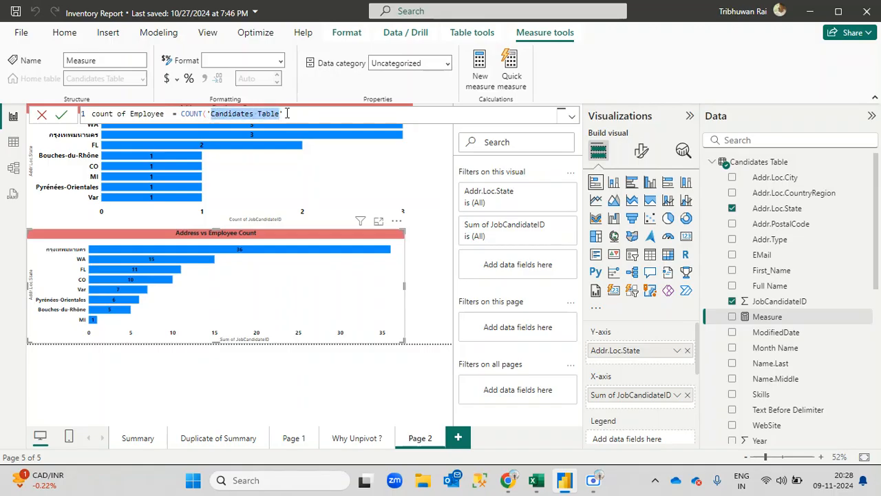
pyautogui.click(287, 114)
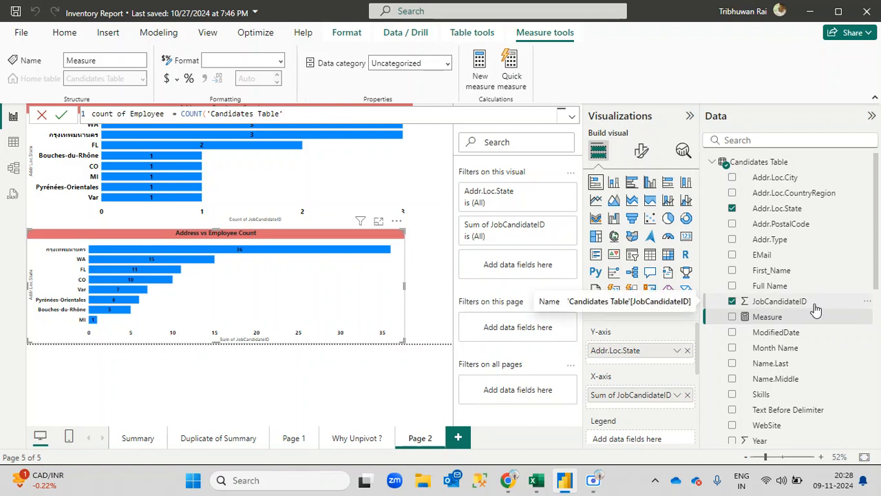
# Step: Browse the suggested Candidates Table columns and complete the COUNT argument with [JobCandidateID]
pyautogui.click(286, 113)
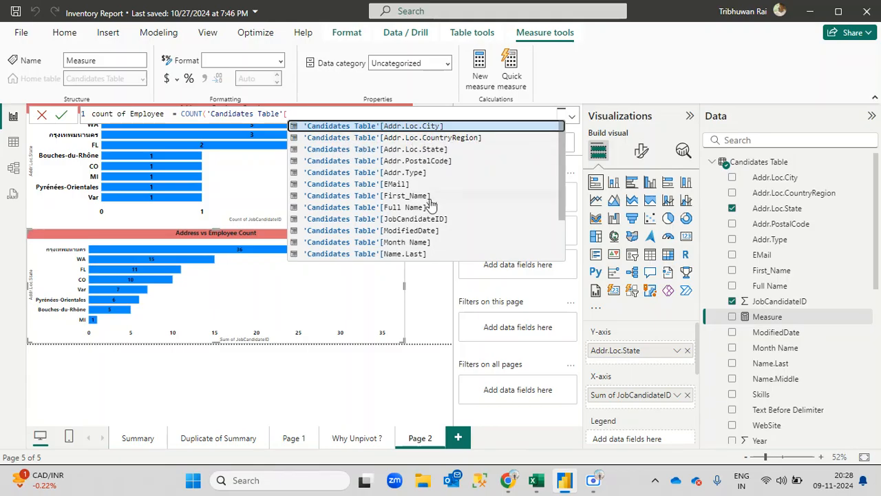
pyautogui.scroll(-2, 432, 205)
pyautogui.scroll(2, 433, 205)
pyautogui.scroll(-2, 395, 240)
pyautogui.scroll(2, 372, 221)
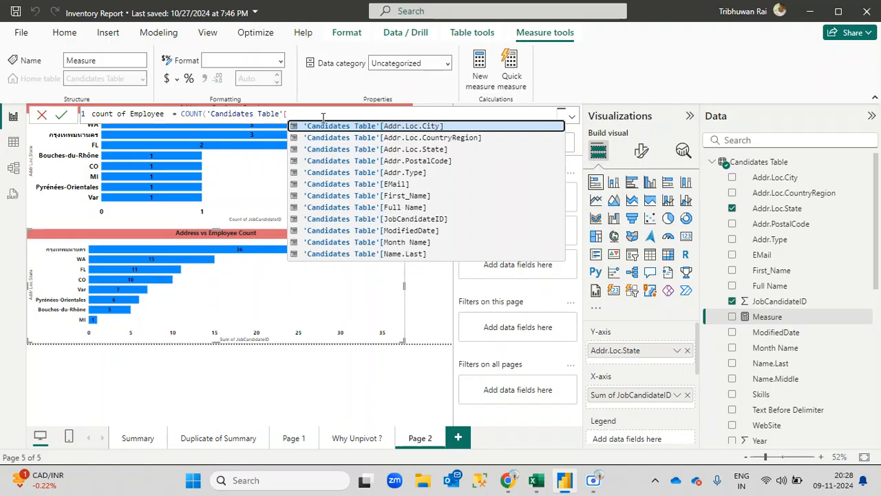
pyautogui.scroll(-2, 419, 208)
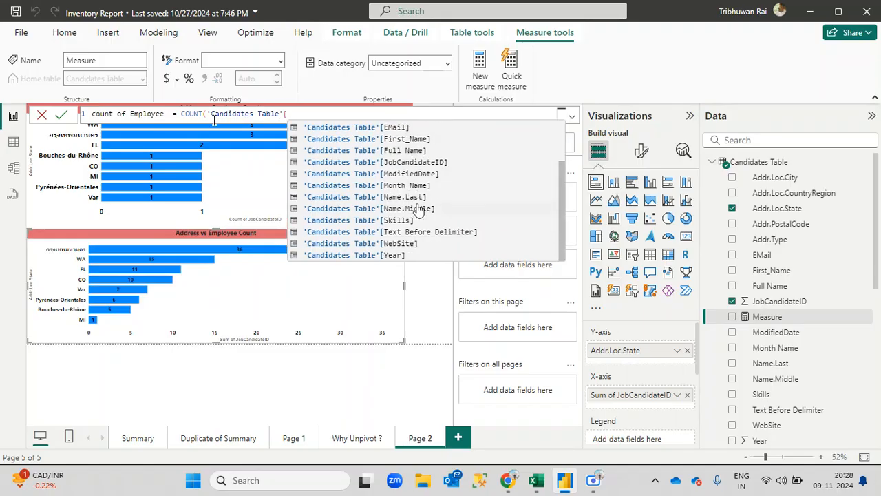
pyautogui.scroll(2, 418, 208)
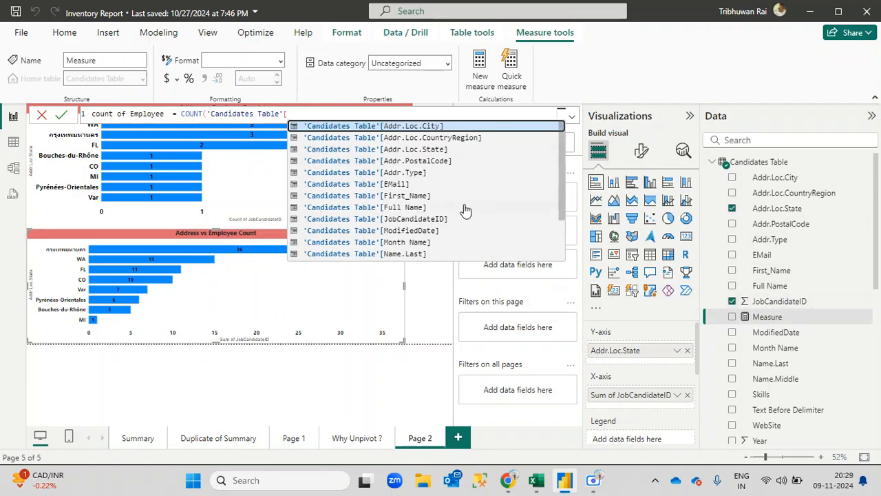
pyautogui.scroll(-1, 466, 210)
pyautogui.scroll(1, 465, 210)
pyautogui.click(349, 223)
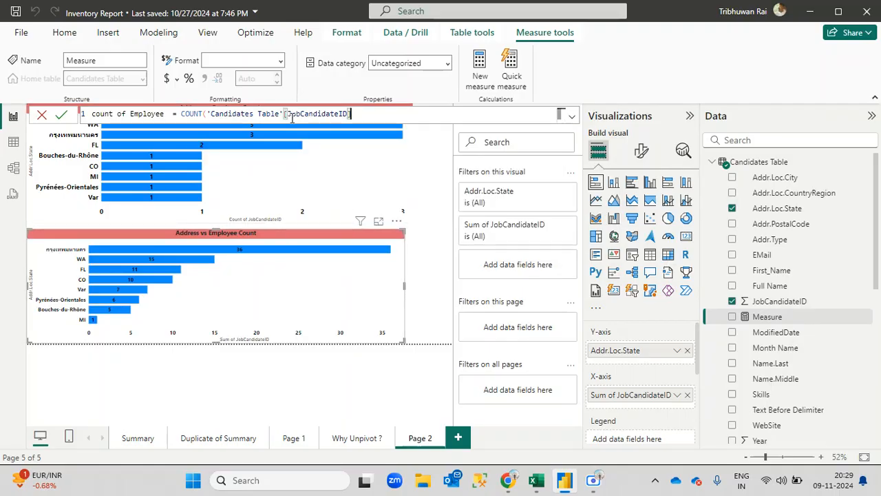
# Step: Review the parts of the measure formula: the COUNT function, the table name and the bracketed column name
pyautogui.moveTo(290, 114); pyautogui.dragTo(349, 114)
pyautogui.click(349, 114)
pyautogui.write(']')
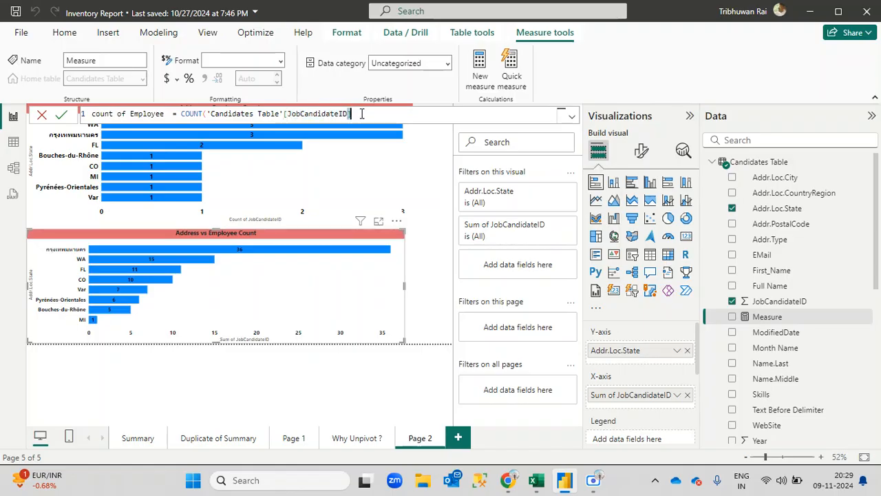
pyautogui.click(287, 115)
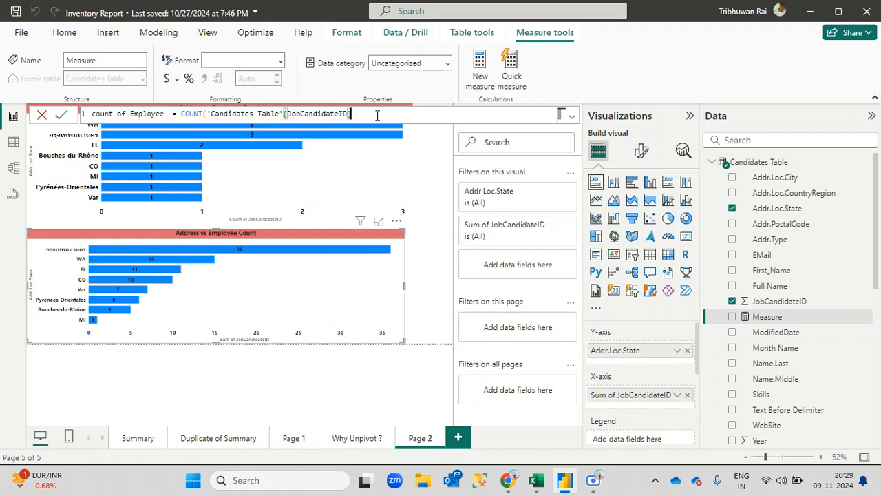
pyautogui.doubleClick(285, 114)
pyautogui.click(210, 114)
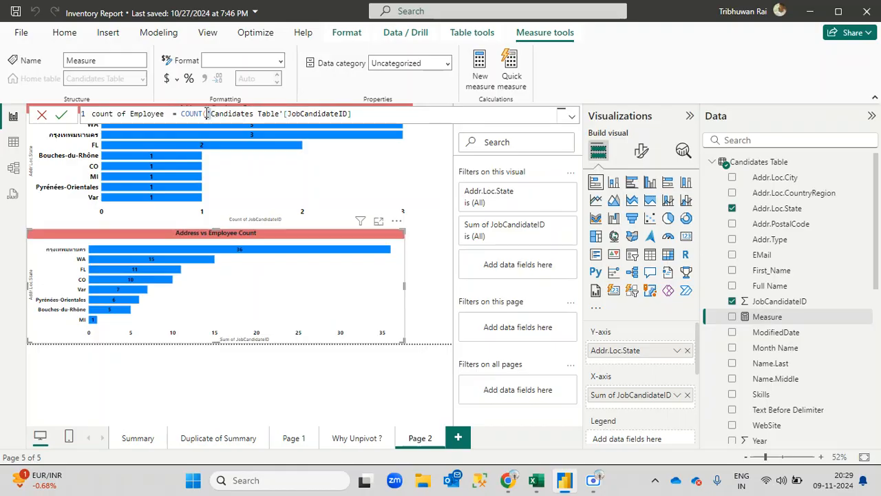
pyautogui.click(268, 115)
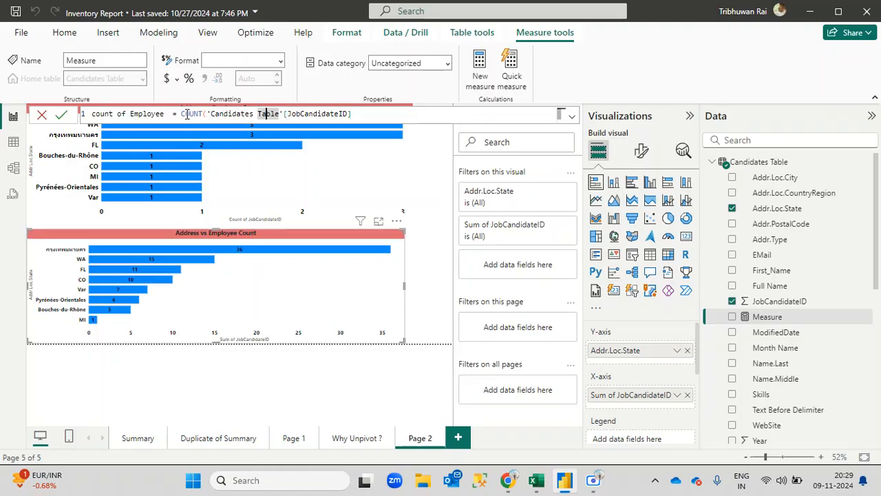
pyautogui.moveTo(92, 114); pyautogui.dragTo(204, 113)
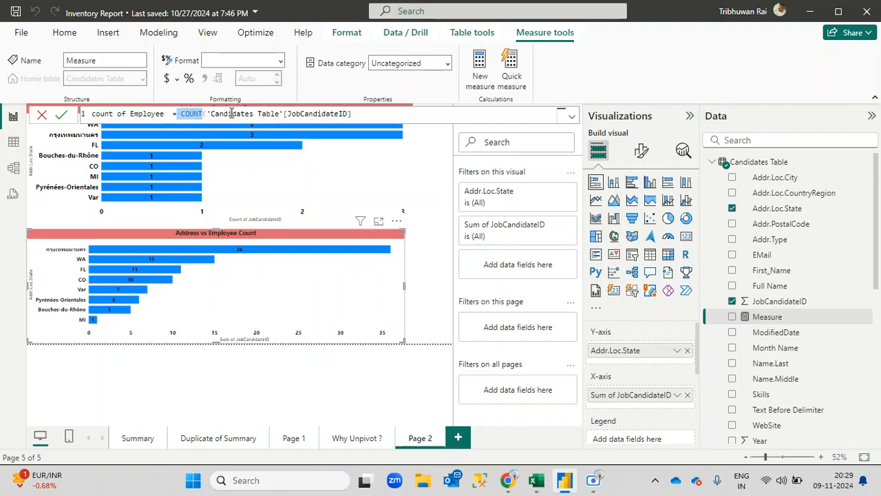
pyautogui.moveTo(285, 113); pyautogui.dragTo(349, 115)
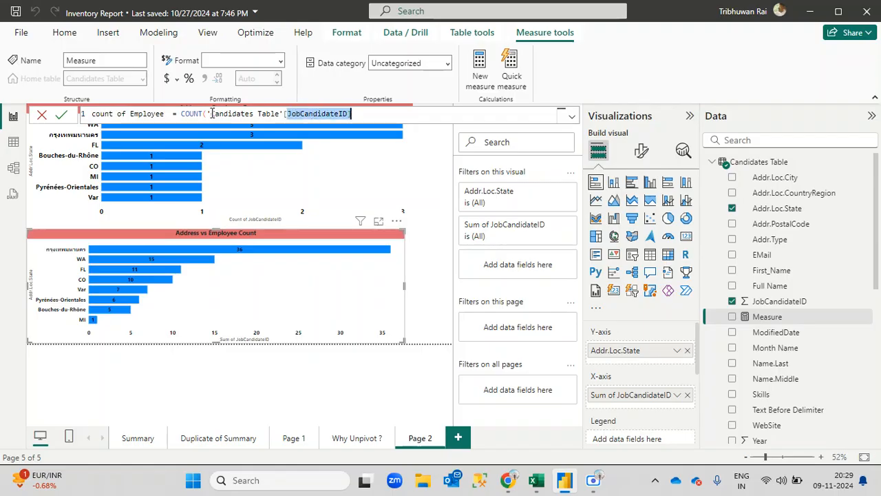
pyautogui.moveTo(211, 113); pyautogui.dragTo(284, 114)
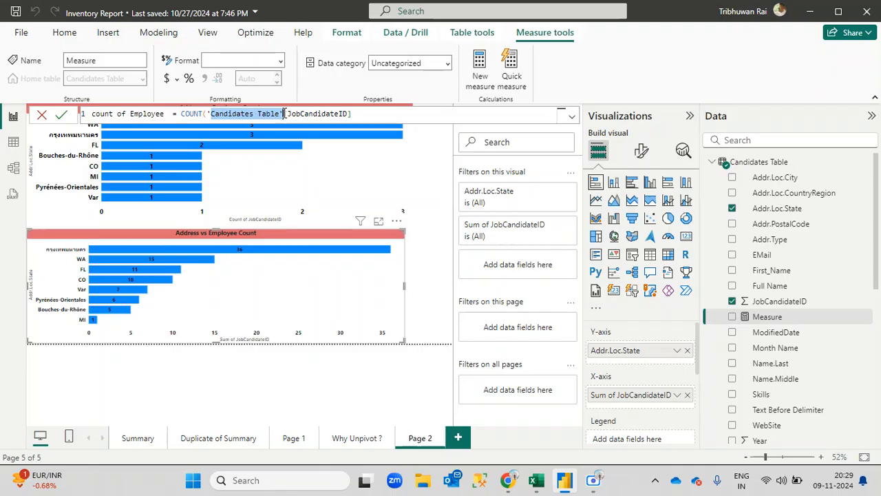
pyautogui.click(203, 115)
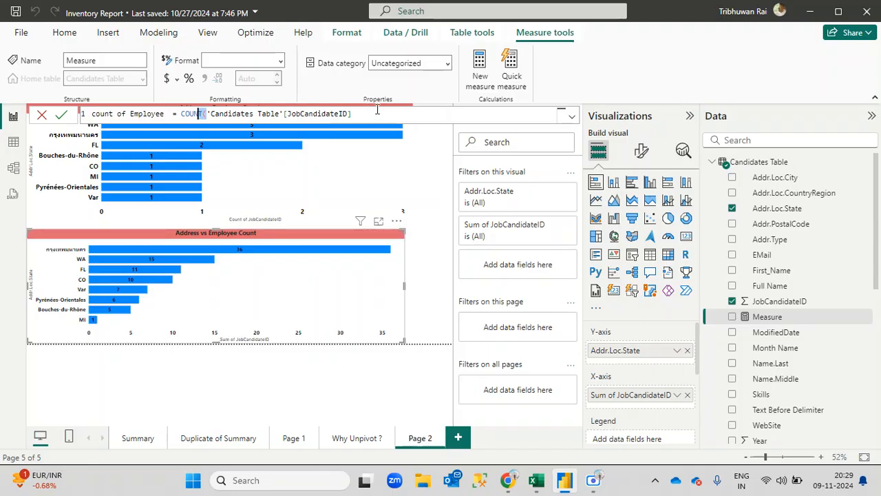
# Step: Close the COUNT parenthesis after the JobCandidateID column, check the enclosed argument, and commit the measure
pyautogui.click(354, 114)
pyautogui.moveTo(354, 114); pyautogui.dragTo(377, 112)
pyautogui.click(203, 114)
pyautogui.moveTo(355, 113); pyautogui.dragTo(371, 115)
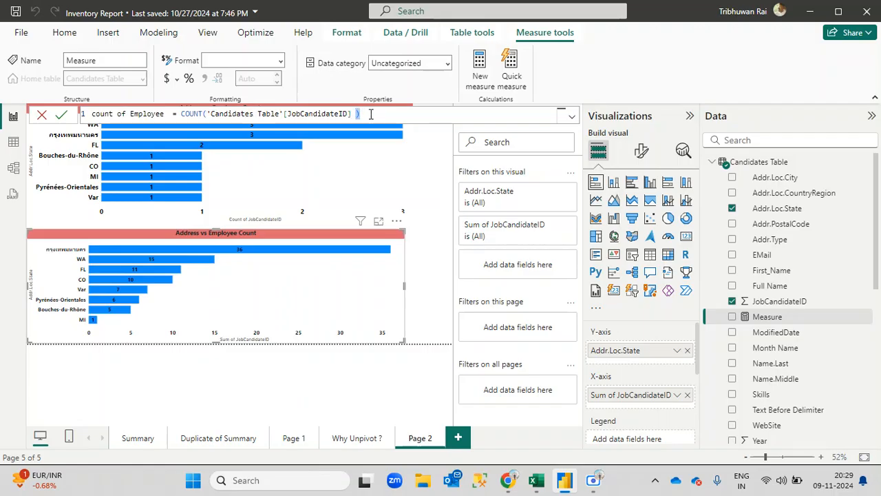
pyautogui.click(207, 114)
pyautogui.moveTo(218, 114); pyautogui.dragTo(351, 113)
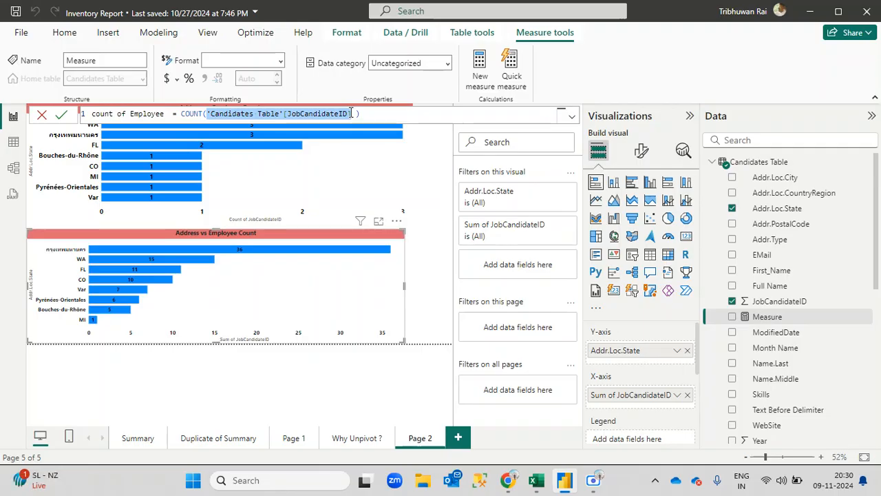
pyautogui.click(378, 115)
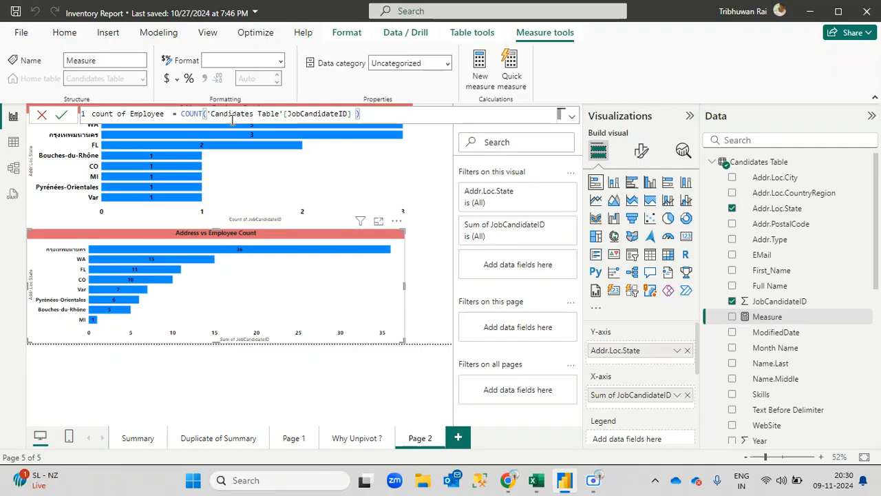
pyautogui.moveTo(211, 113); pyautogui.dragTo(356, 113)
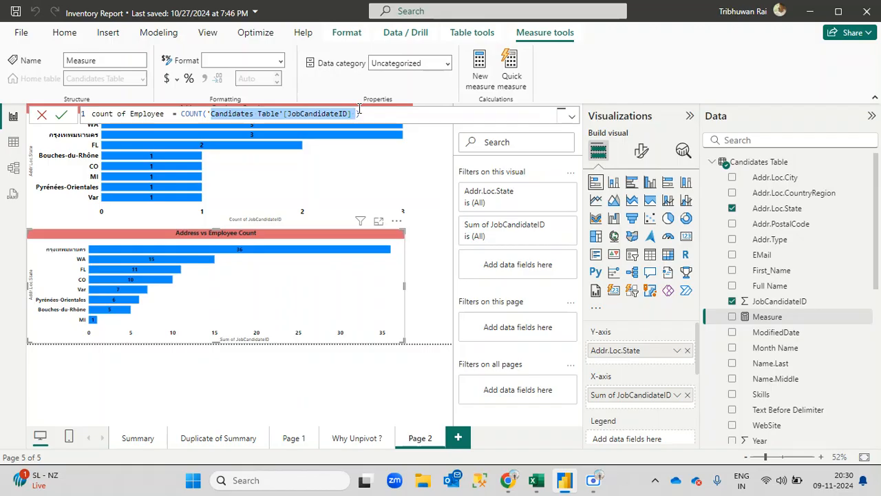
pyautogui.click(383, 113)
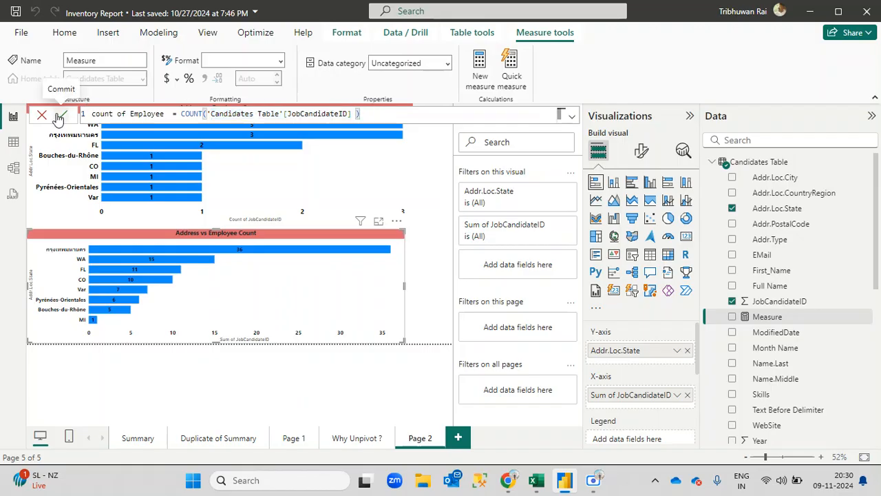
pyautogui.click(58, 117)
pyautogui.click(60, 117)
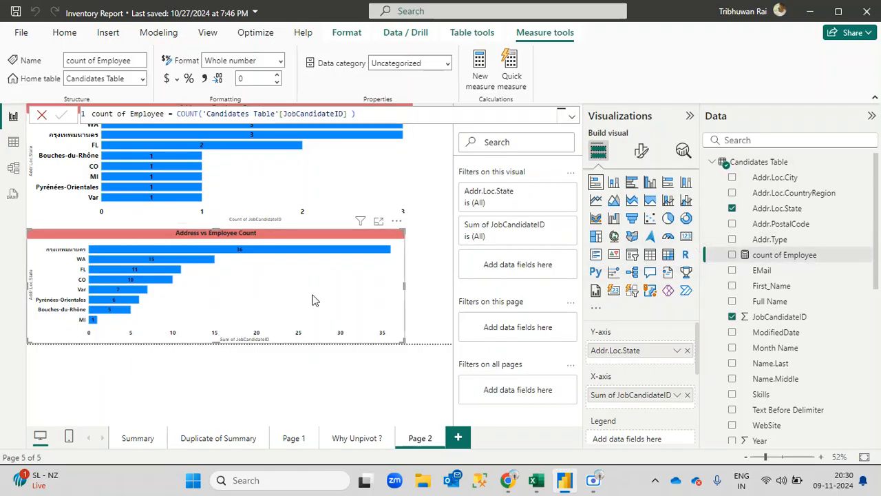
# Step: Shrink the chart showing the count of JobCandidateID and move it to the page's upper-right corner
pyautogui.click(313, 212)
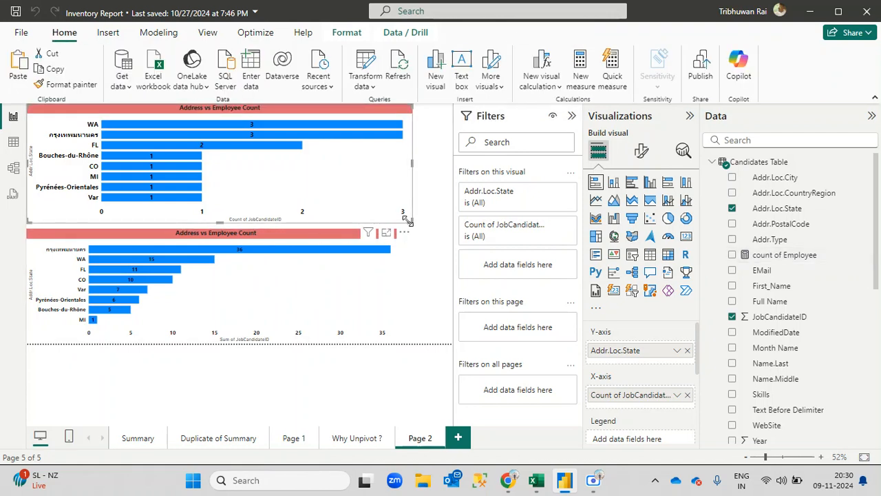
pyautogui.moveTo(411, 220); pyautogui.dragTo(254, 185)
pyautogui.moveTo(158, 200); pyautogui.dragTo(141, 187)
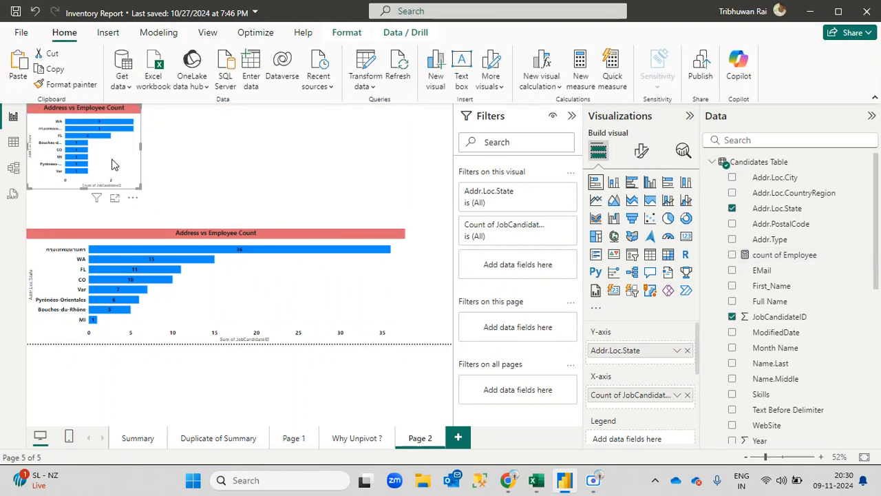
pyautogui.moveTo(112, 159); pyautogui.dragTo(442, 146)
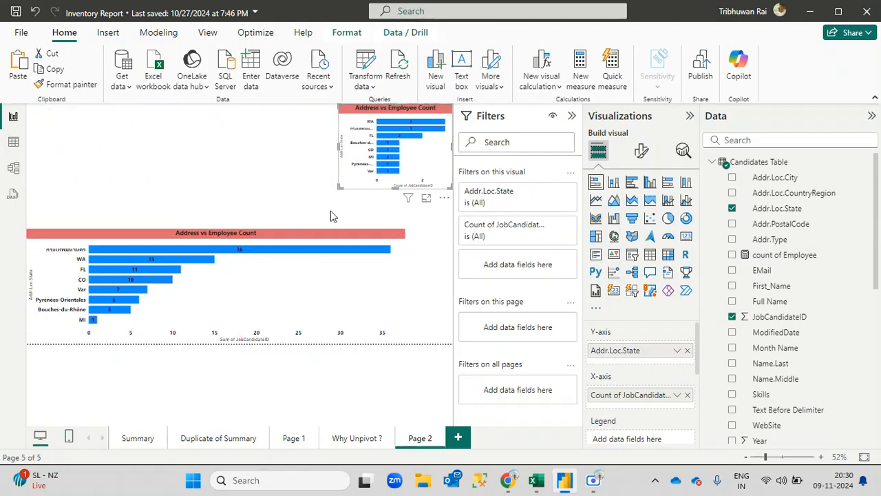
# Step: Move the Sum of JobCandidateID chart to the top of the page and place a duplicate of it directly below
pyautogui.moveTo(270, 300); pyautogui.dragTo(250, 176)
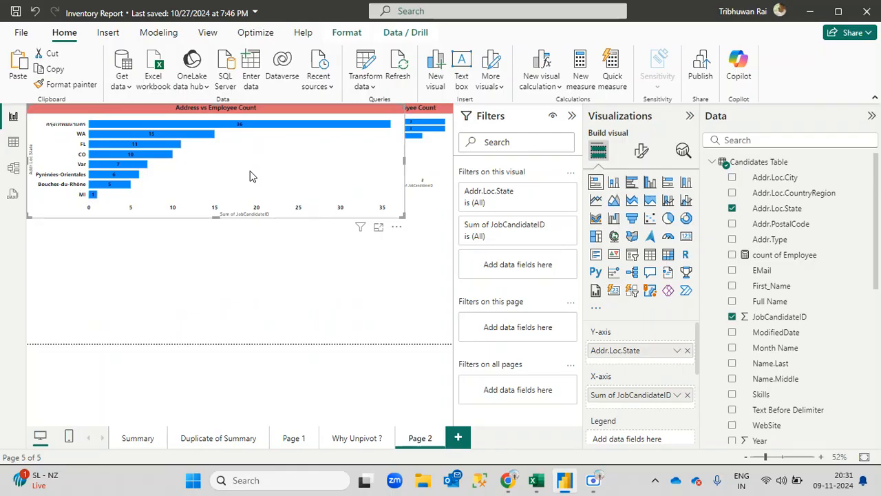
pyautogui.rightClick(250, 176)
pyautogui.moveTo(356, 256)
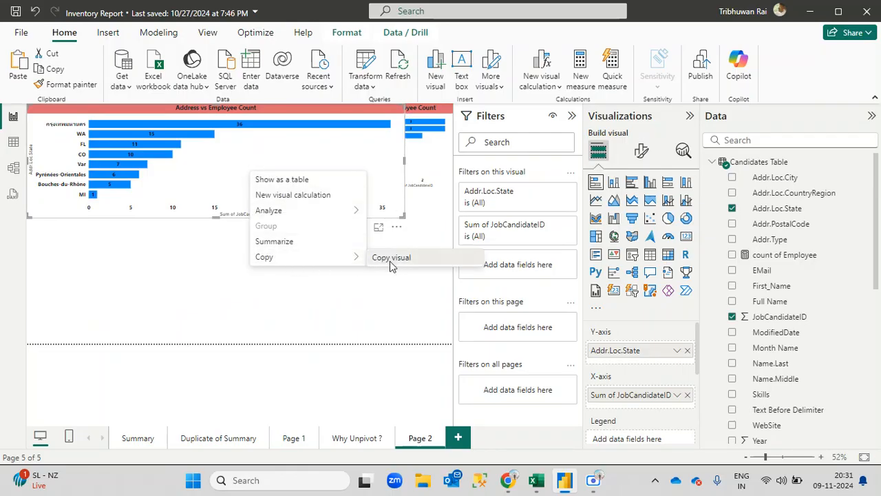
pyautogui.click(390, 259)
pyautogui.hotkey('ctrl', 'v')
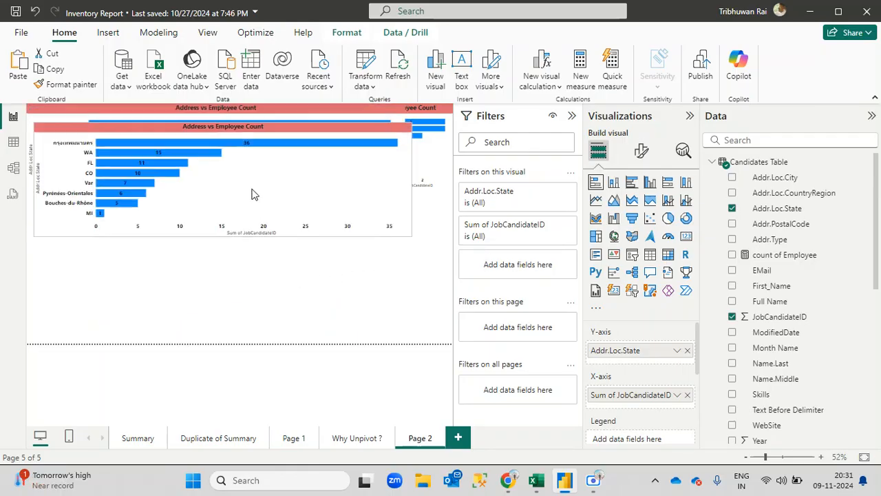
pyautogui.moveTo(251, 194); pyautogui.dragTo(237, 299)
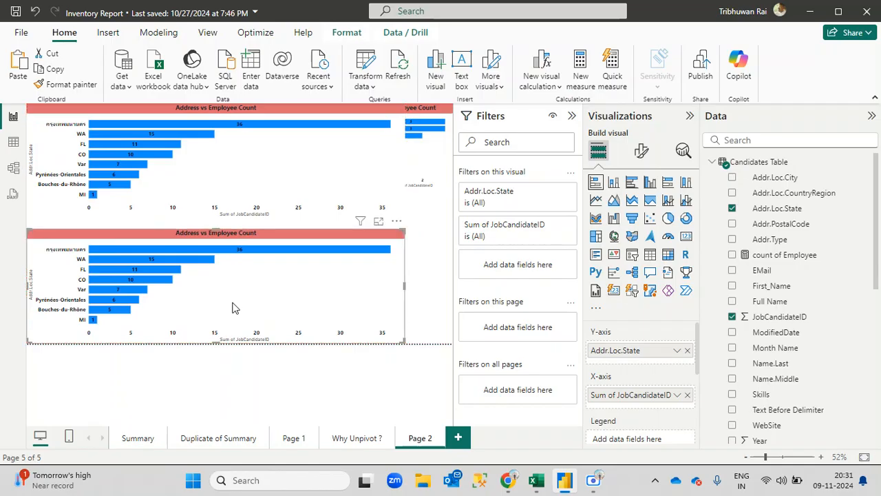
# Step: Clear the upper chart's X-axis and add JobCandidateID to it again with its default aggregation
pyautogui.click(255, 186)
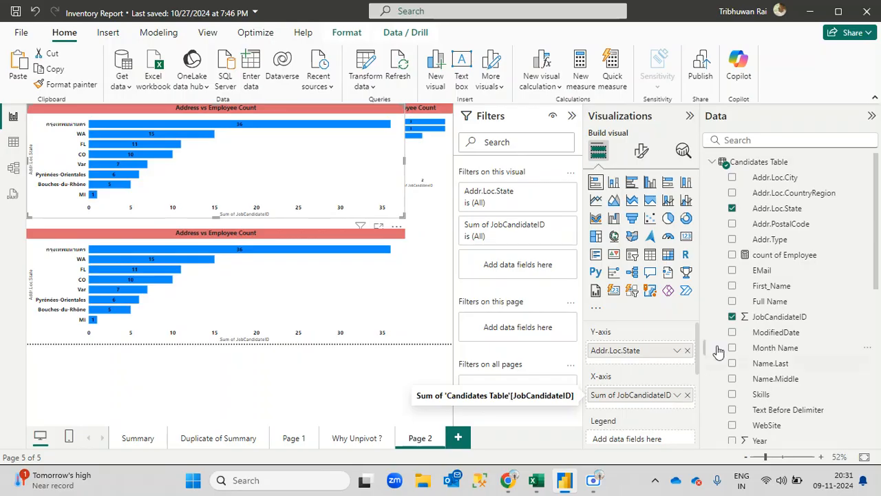
pyautogui.moveTo(779, 316); pyautogui.dragTo(646, 392)
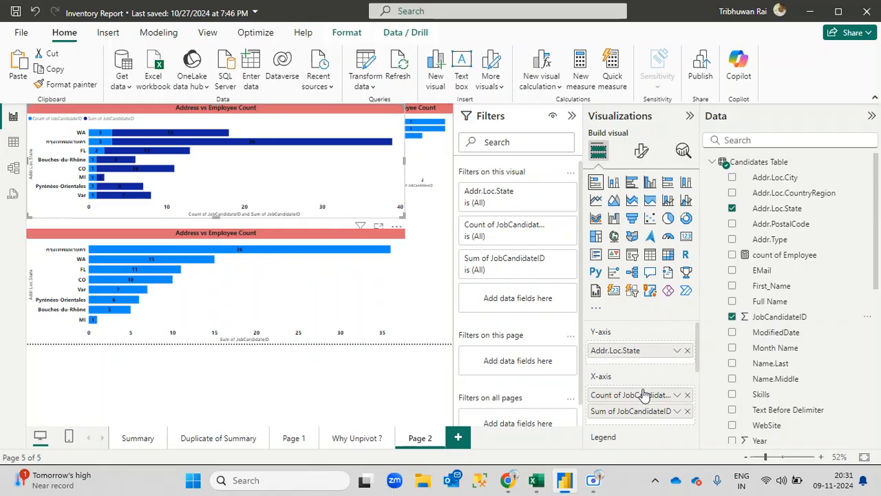
pyautogui.click(687, 395)
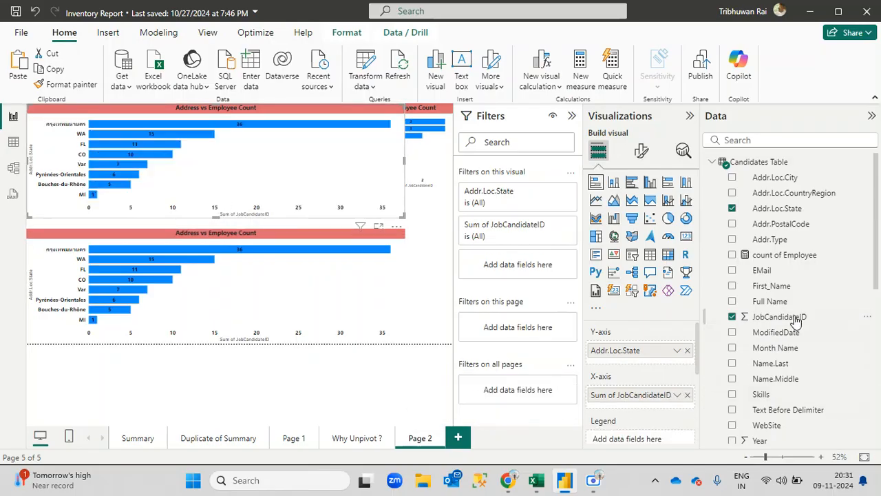
pyautogui.click(732, 317)
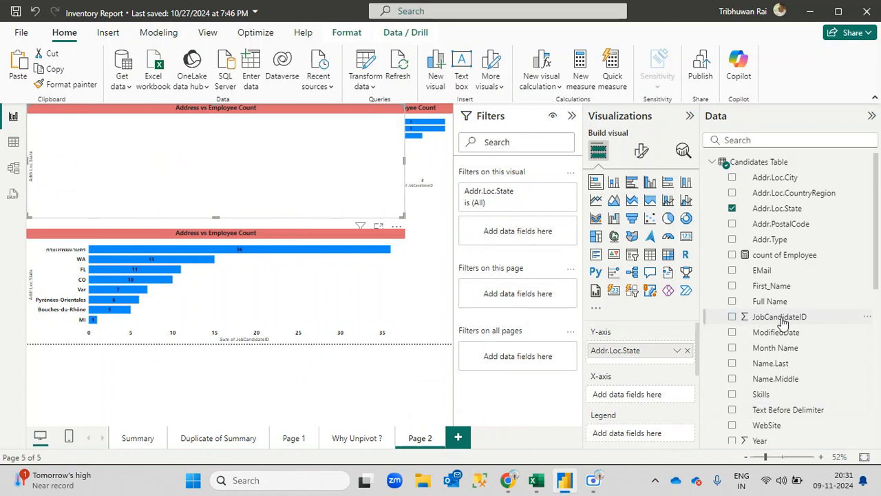
pyautogui.moveTo(783, 322); pyautogui.dragTo(659, 399)
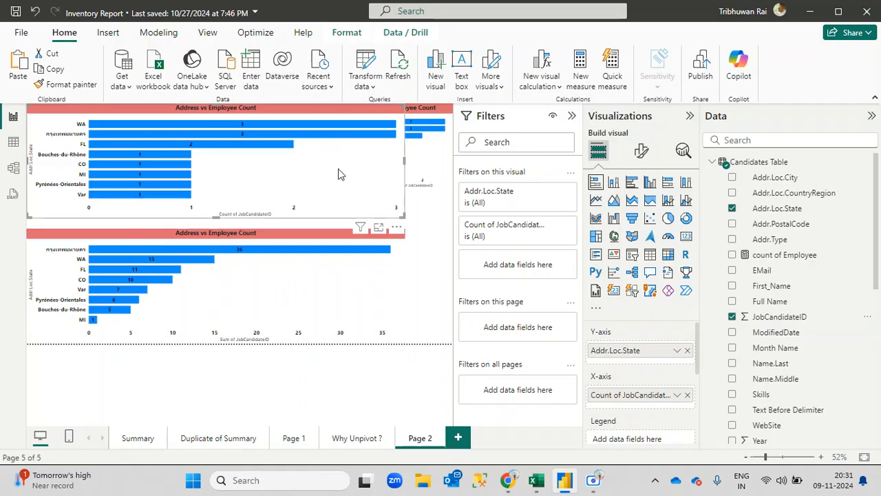
# Step: Compare the X-axis fields of both large charts and set the upper chart's JobCandidateID aggregation to Sum
pyautogui.click(244, 279)
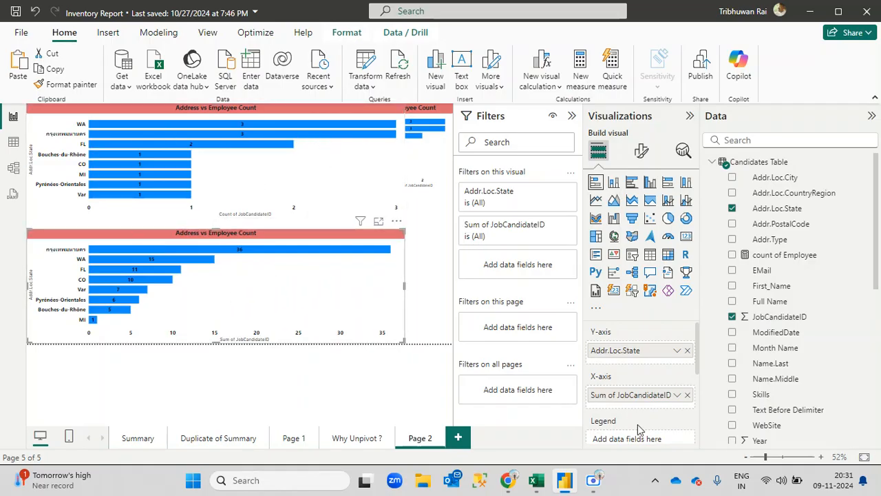
pyautogui.click(296, 191)
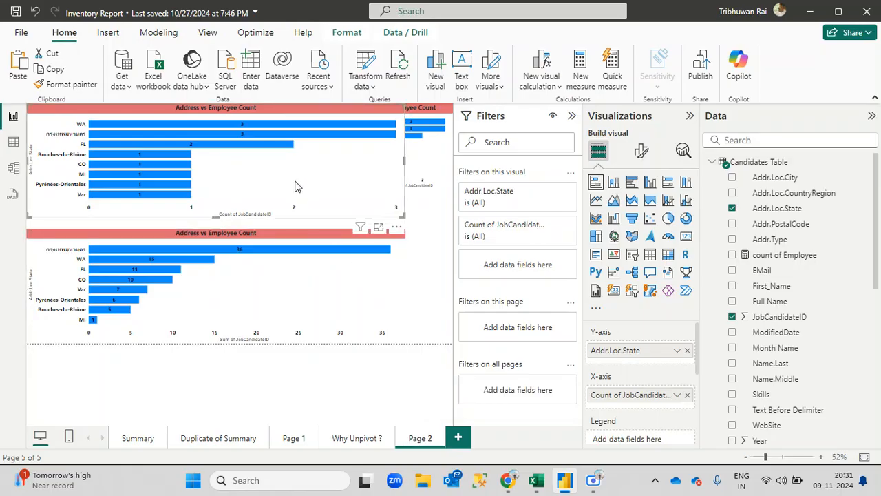
pyautogui.click(677, 395)
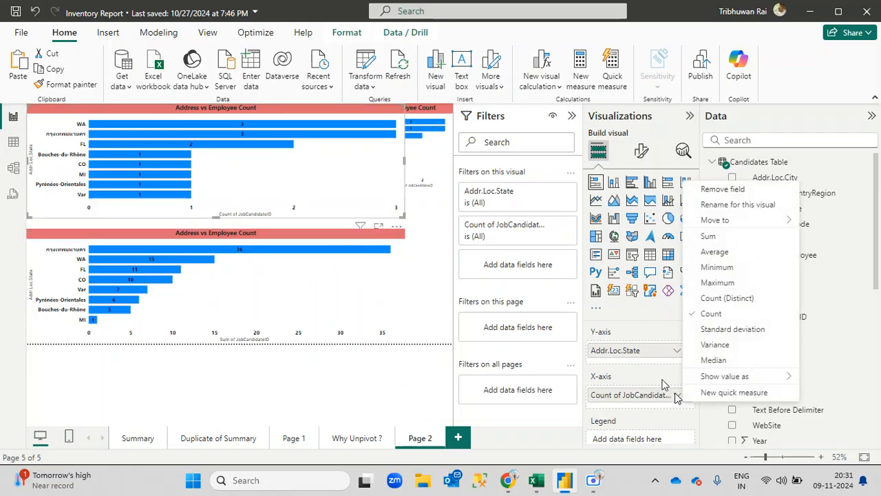
pyautogui.click(709, 236)
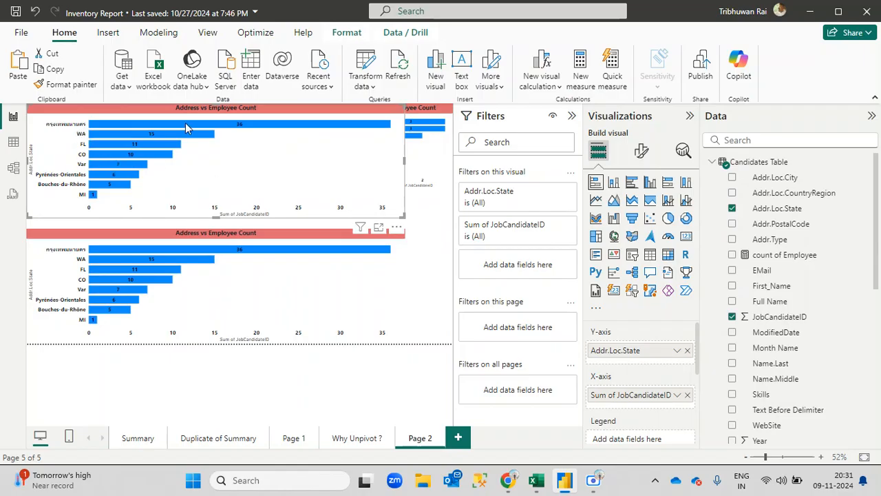
# Step: Replace Sum of JobCandidateID on the lower chart's X-axis with the count of Employee measure
pyautogui.click(207, 278)
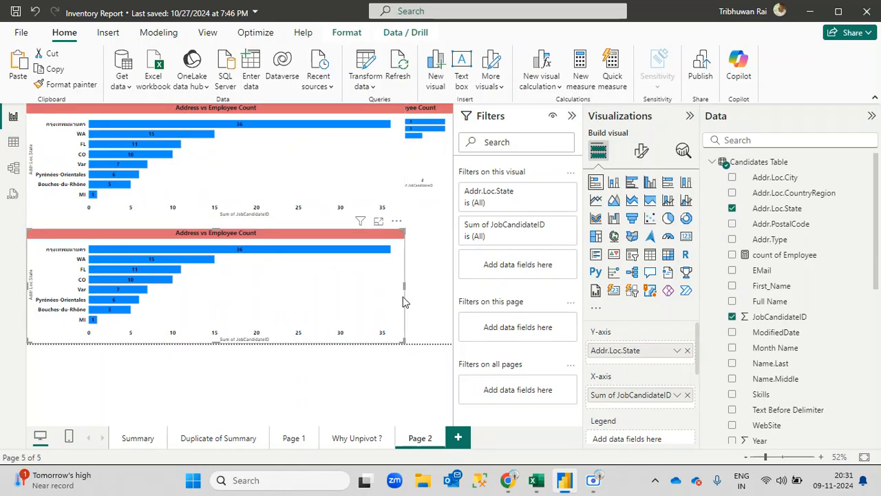
pyautogui.click(687, 394)
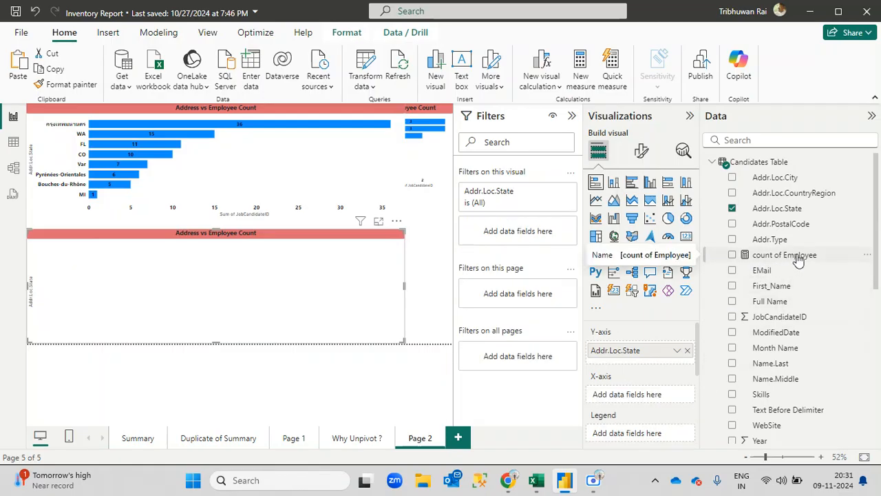
pyautogui.moveTo(797, 257); pyautogui.dragTo(676, 400)
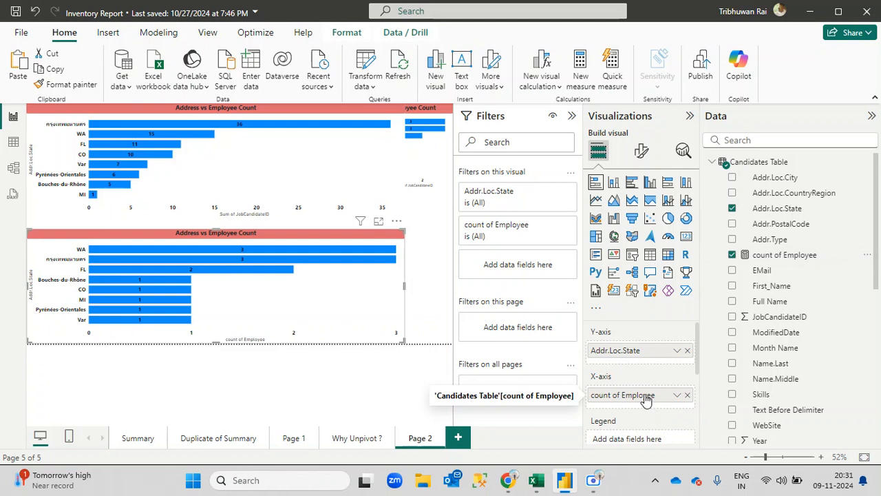
# Step: Set the upper chart's JobCandidateID aggregation on the X-axis to Count
pyautogui.click(308, 165)
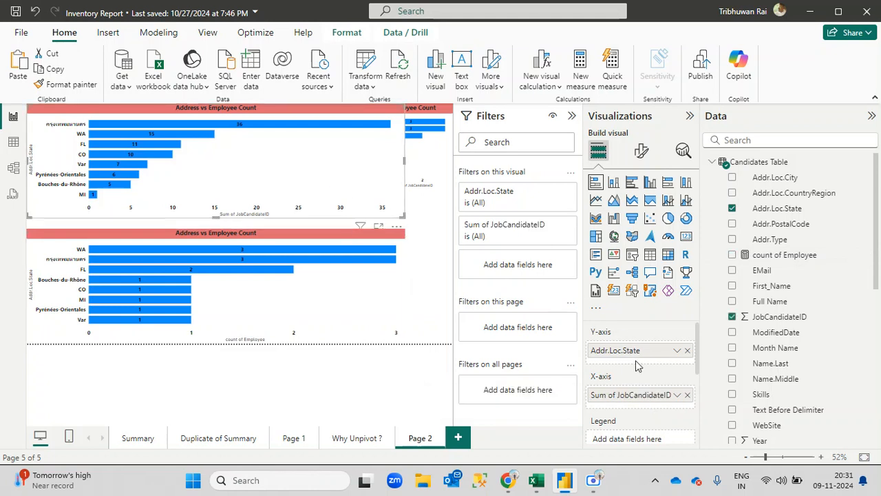
pyautogui.click(676, 395)
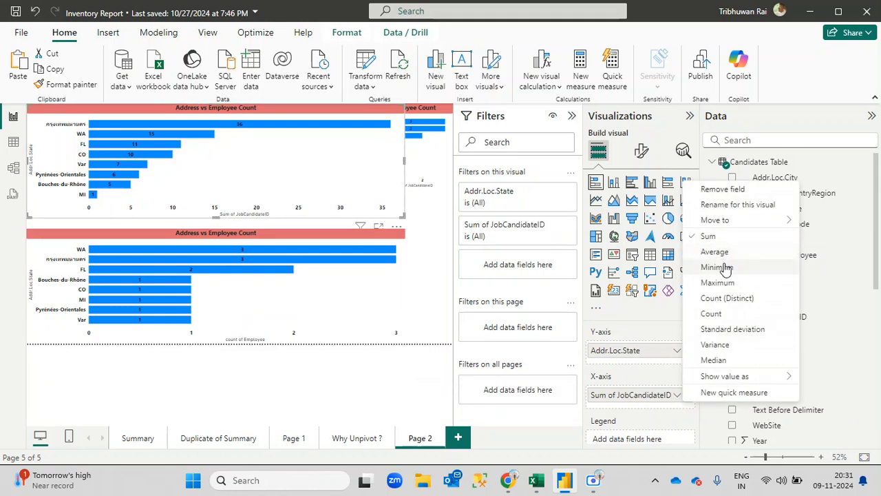
pyautogui.click(720, 314)
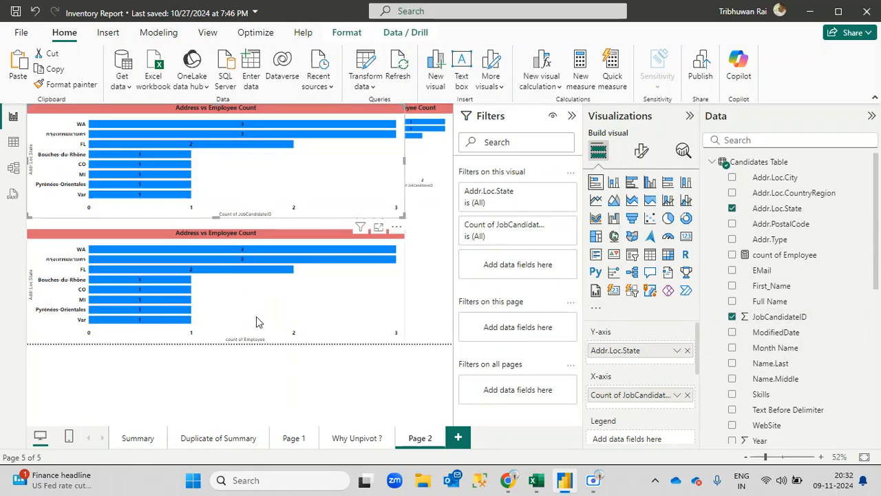
# Step: Review the count of Employee formula's name, COUNT expression and column argument, and commit the measure without changes
pyautogui.click(197, 270)
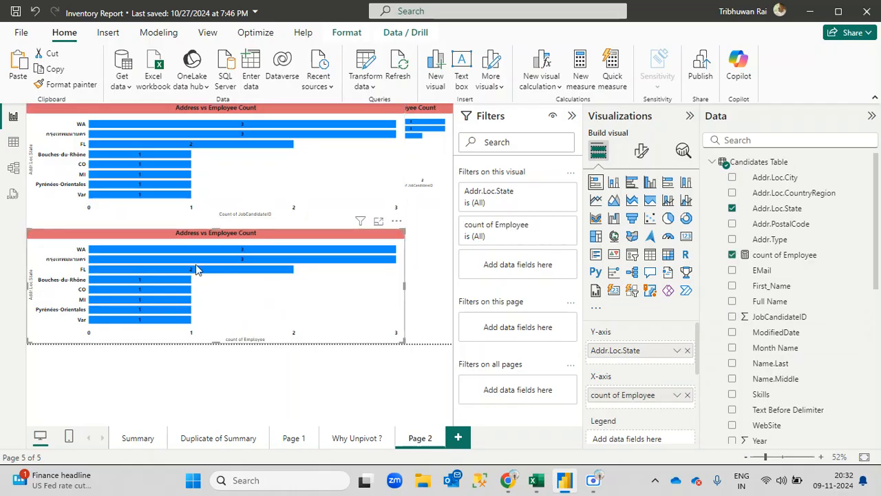
pyautogui.click(760, 257)
pyautogui.moveTo(165, 114); pyautogui.dragTo(92, 114)
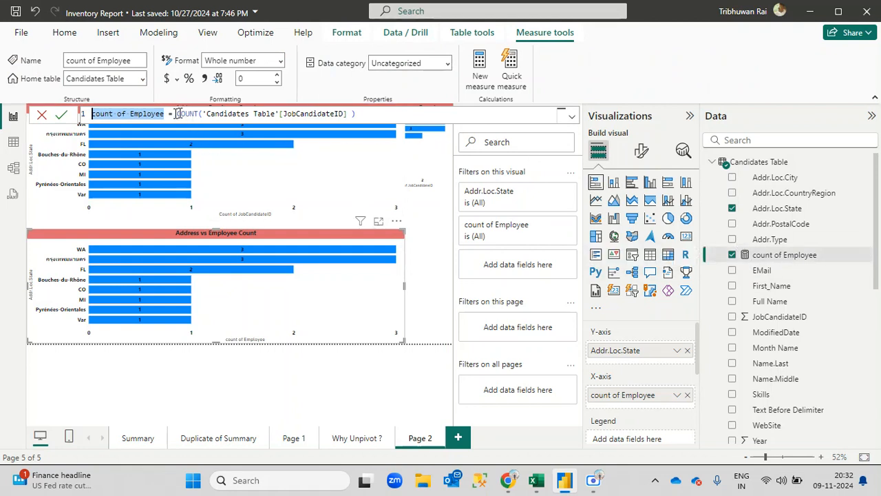
pyautogui.moveTo(176, 113); pyautogui.dragTo(378, 118)
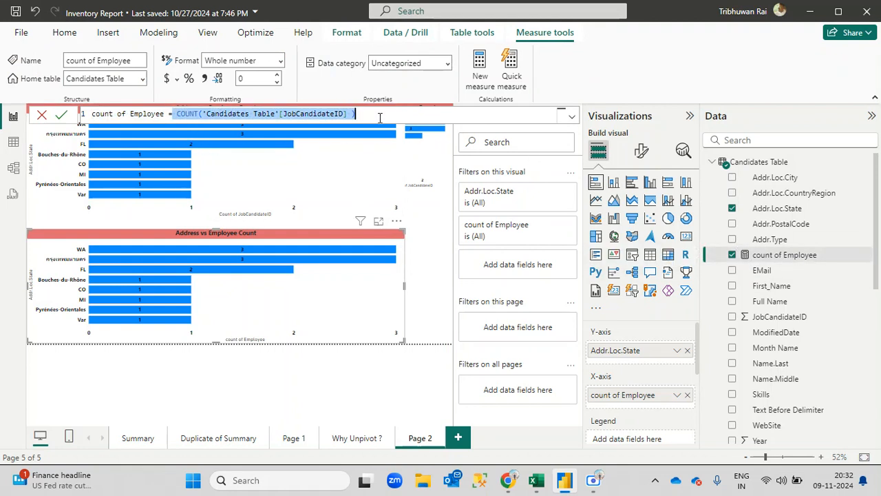
pyautogui.click(379, 118)
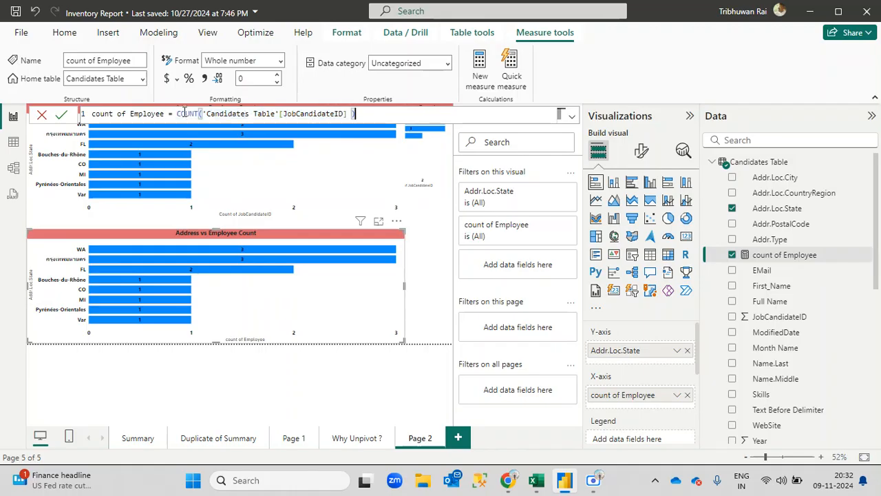
pyautogui.moveTo(204, 114); pyautogui.dragTo(352, 113)
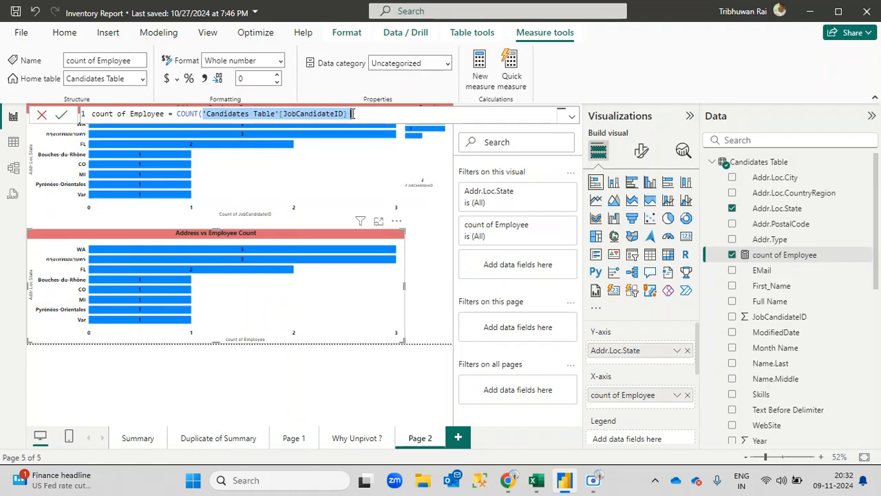
pyautogui.click(223, 114)
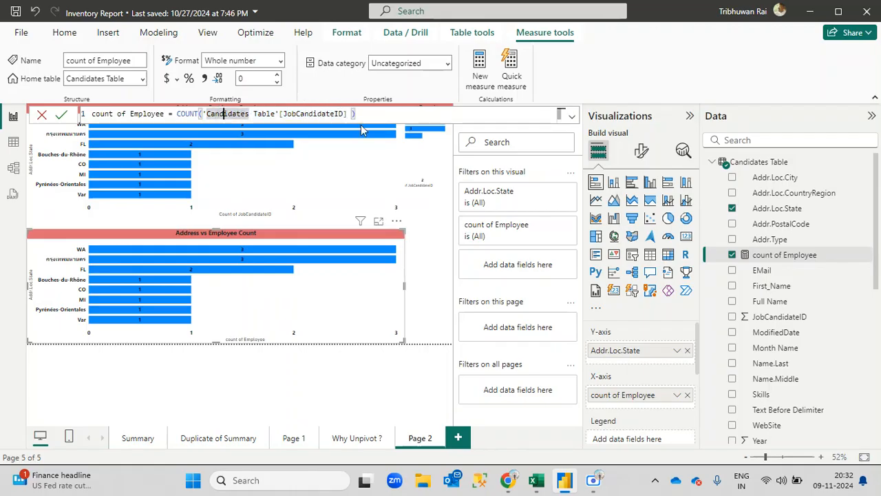
pyautogui.click(392, 114)
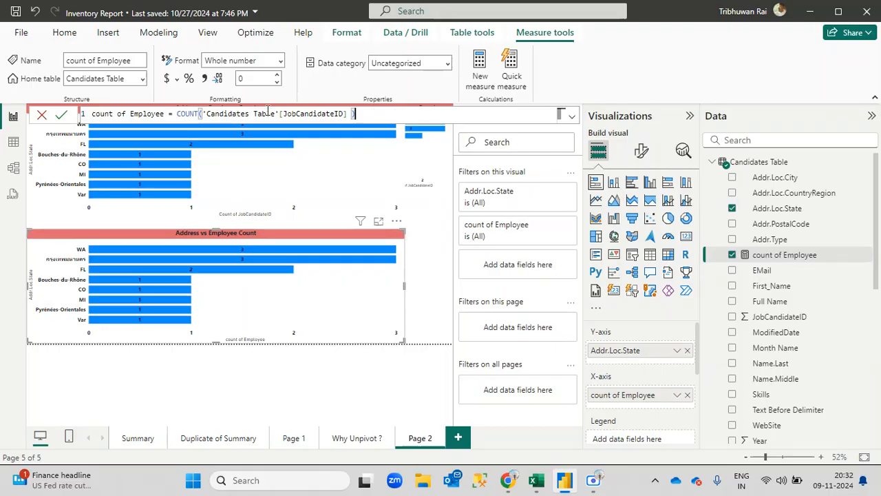
pyautogui.click(61, 115)
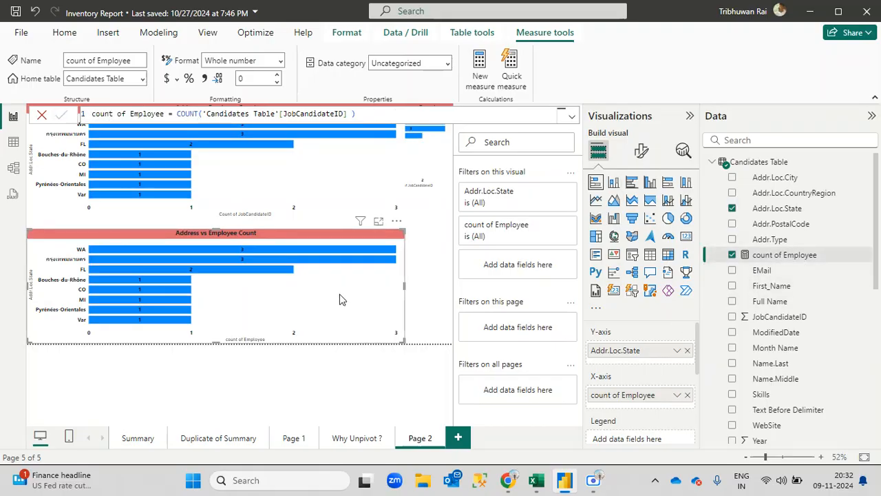
# Step: Compare the state bars of the upper and lower charts, and switch to the Google Meet call in Chrome
pyautogui.click(428, 285)
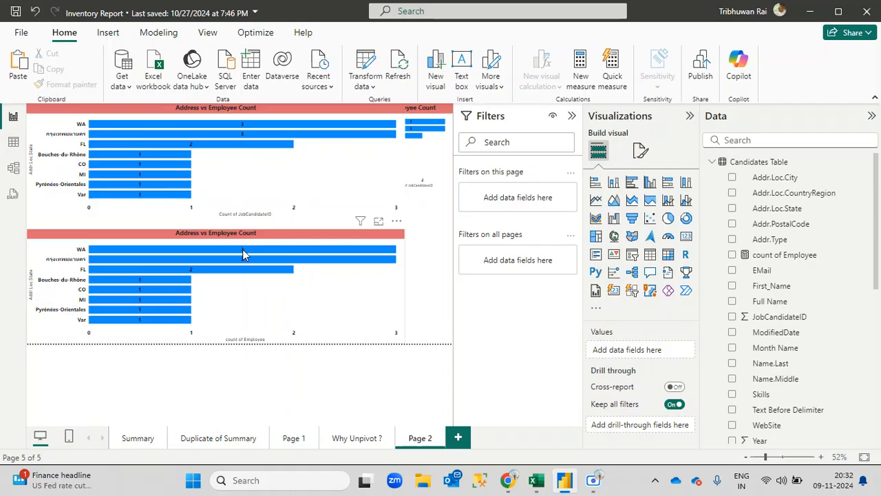
pyautogui.moveTo(242, 249)
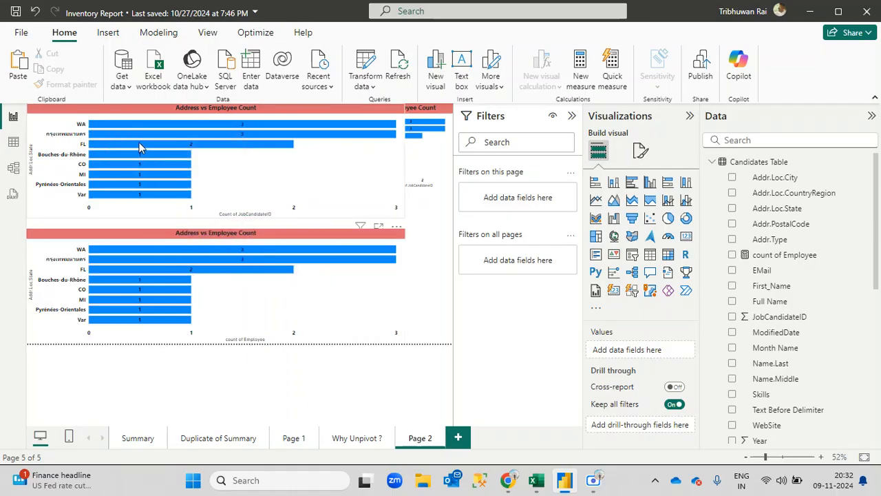
pyautogui.moveTo(139, 148)
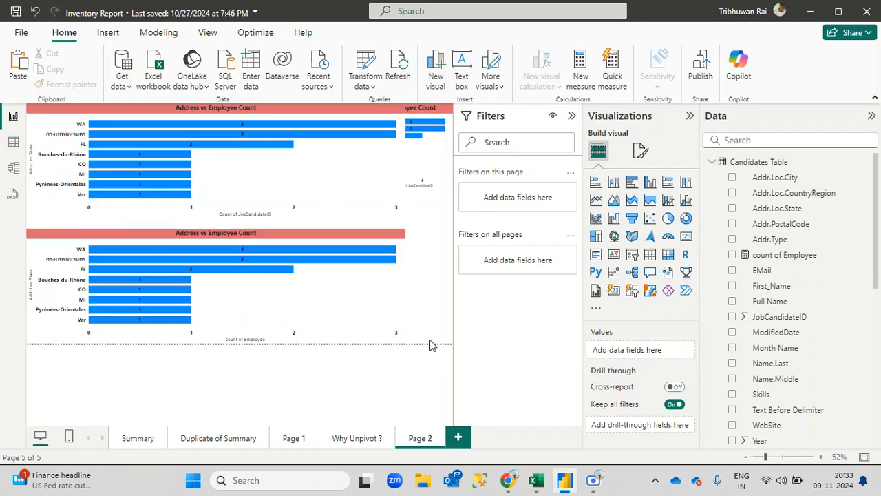
pyautogui.moveTo(507, 480)
pyautogui.click(387, 422)
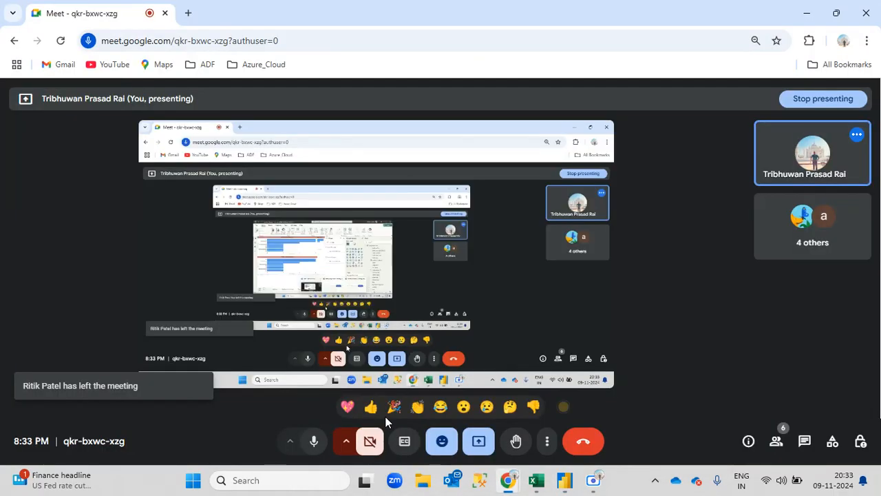